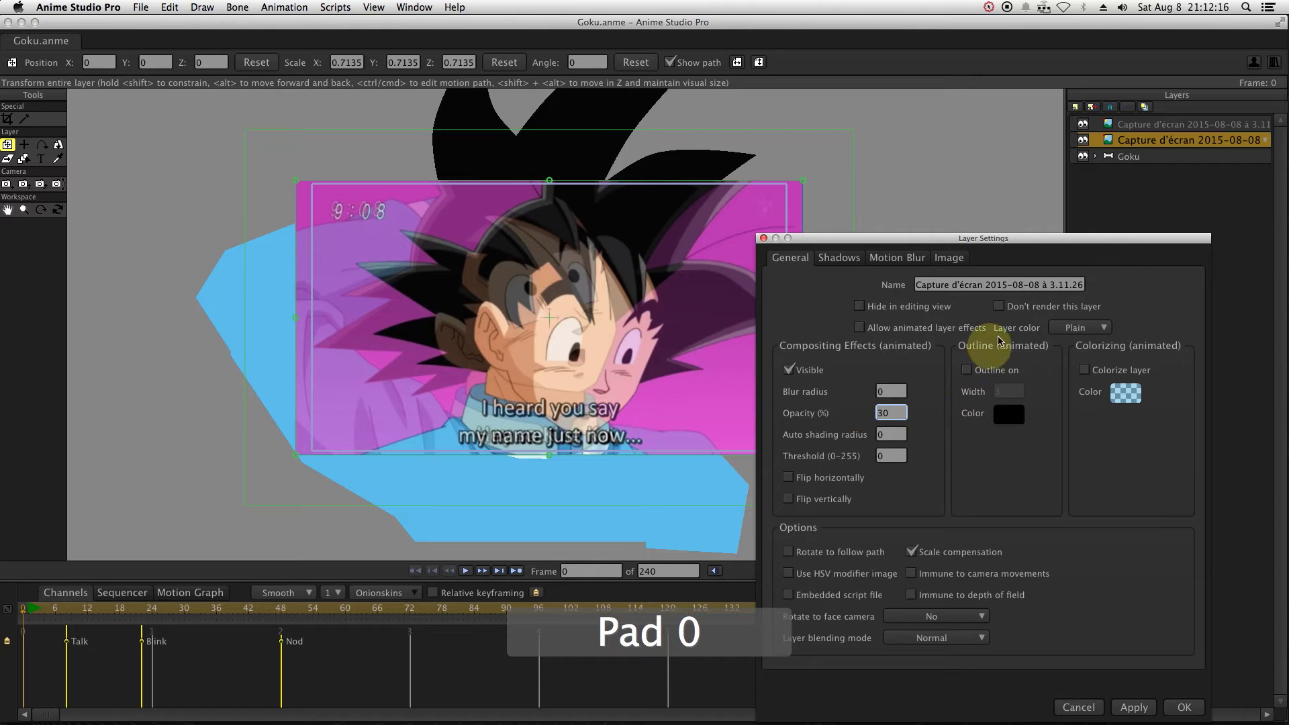
- Exclude the layer "Capture d'écran 2015-08-08 à 3.11.26" from rendering and apply the layer settings
left_click(998, 305)
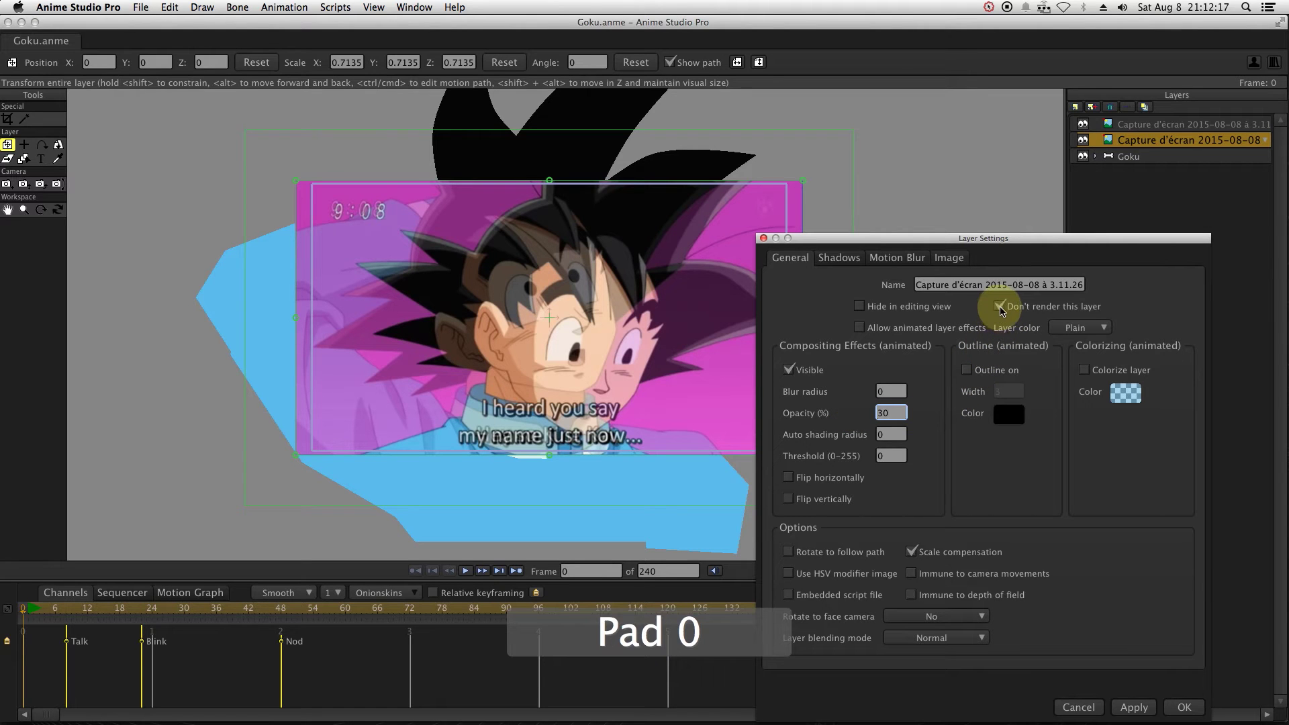
left_click(1133, 707)
left_click(1183, 707)
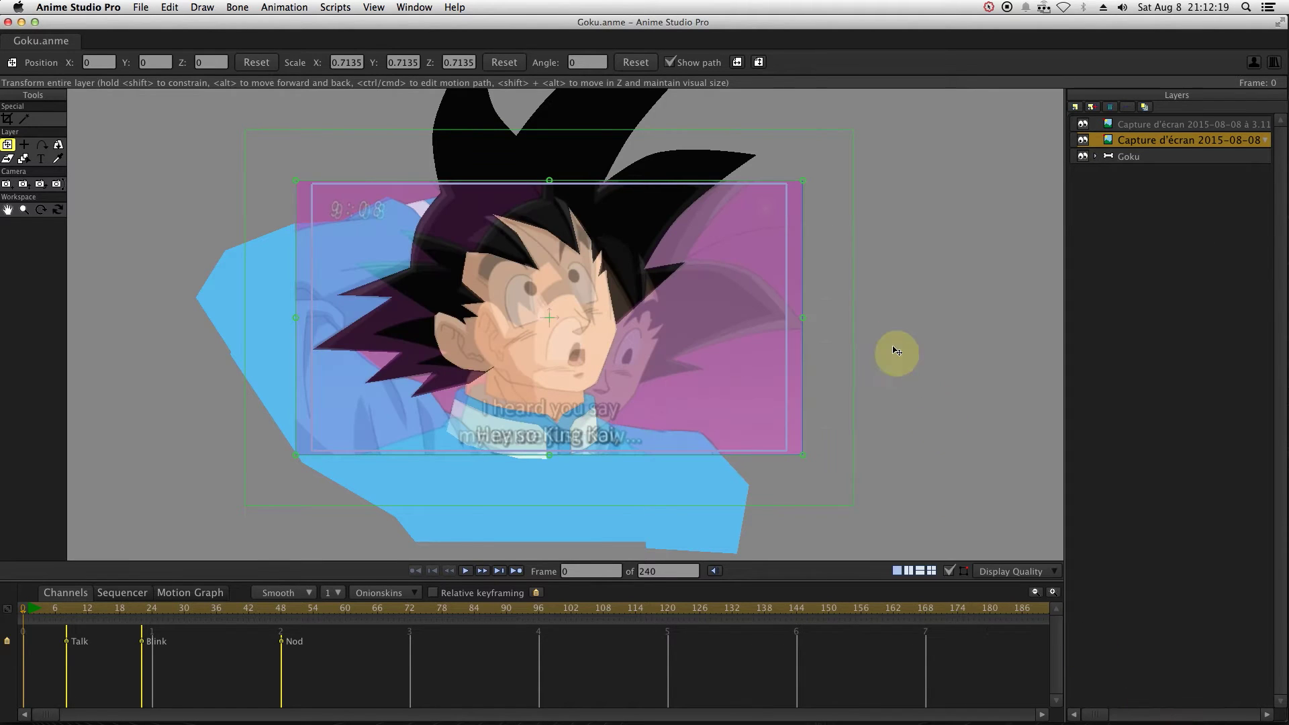
- Add a new switch layer and name it "Model"
left_click(1079, 109)
left_click(1096, 159)
double_click(1123, 140)
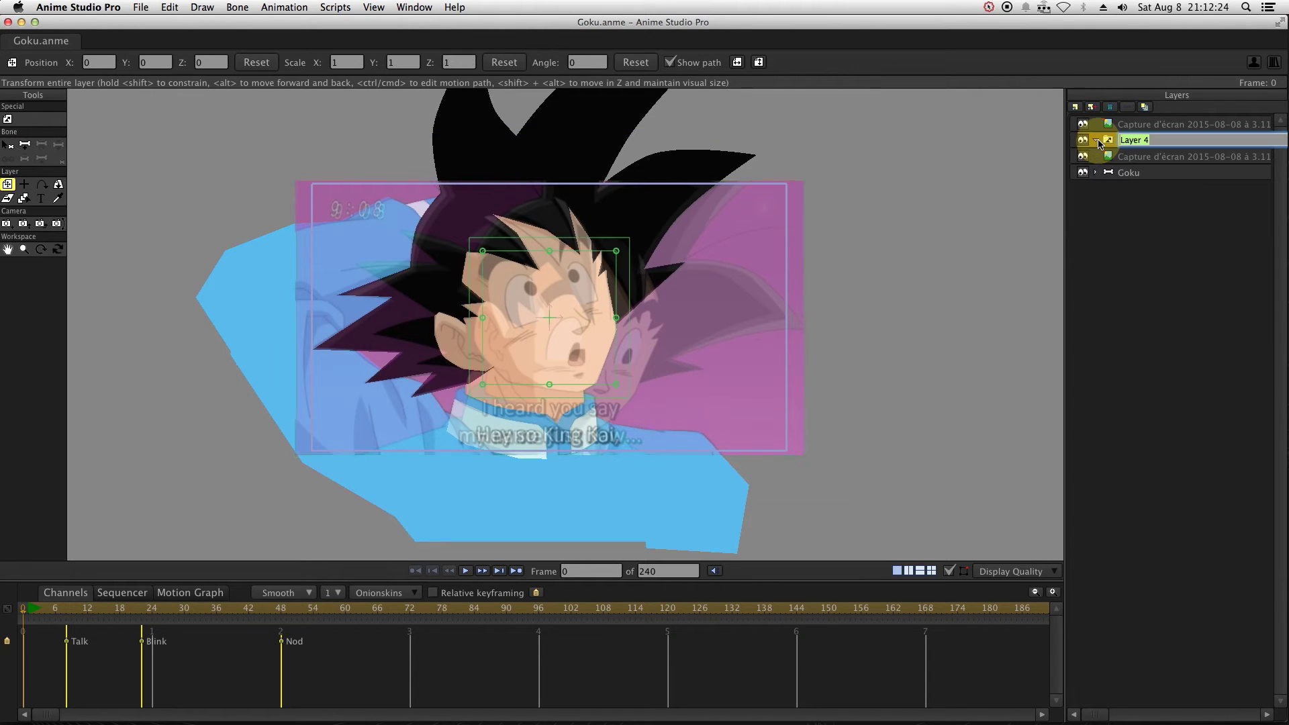
type("Model")
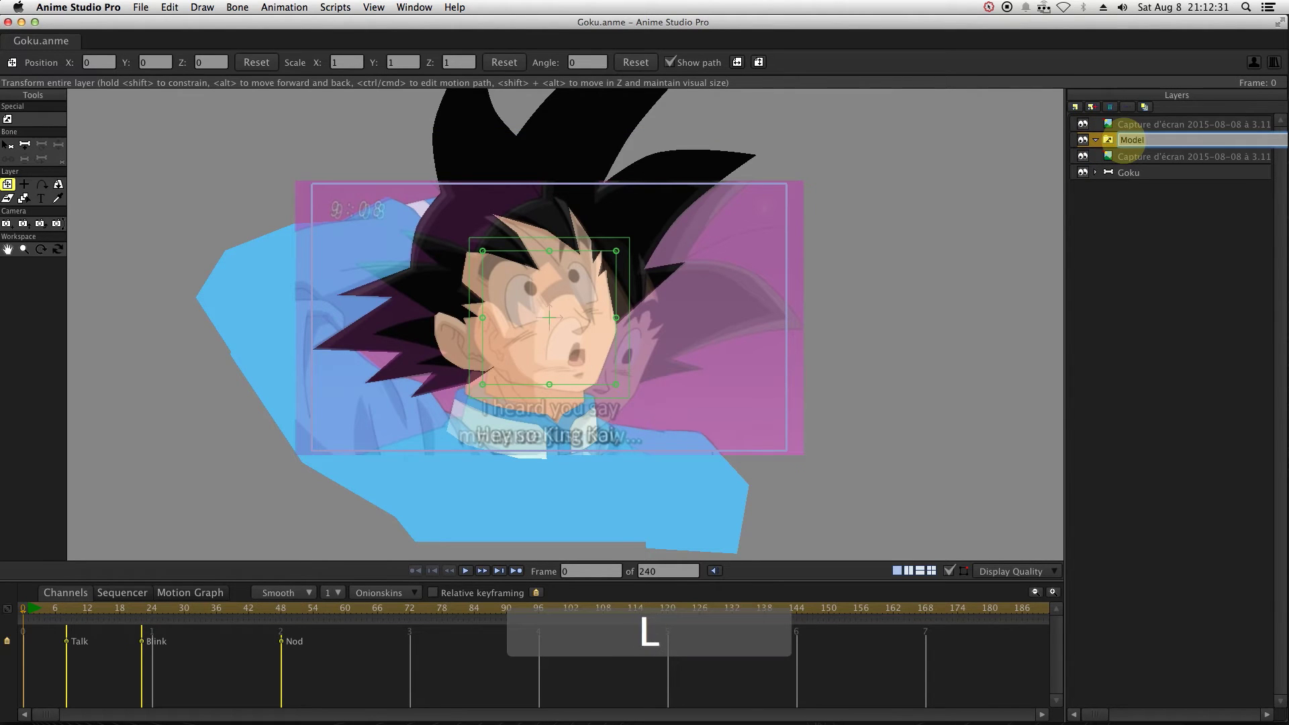
key("Return")
- Place the Model layer at the head of the layer stack, put both screenshot layers inside it, and hide the Goku layer
left_click_drag(1125, 140, 1125, 123)
left_click(1141, 156)
left_click(1129, 143, "shift")
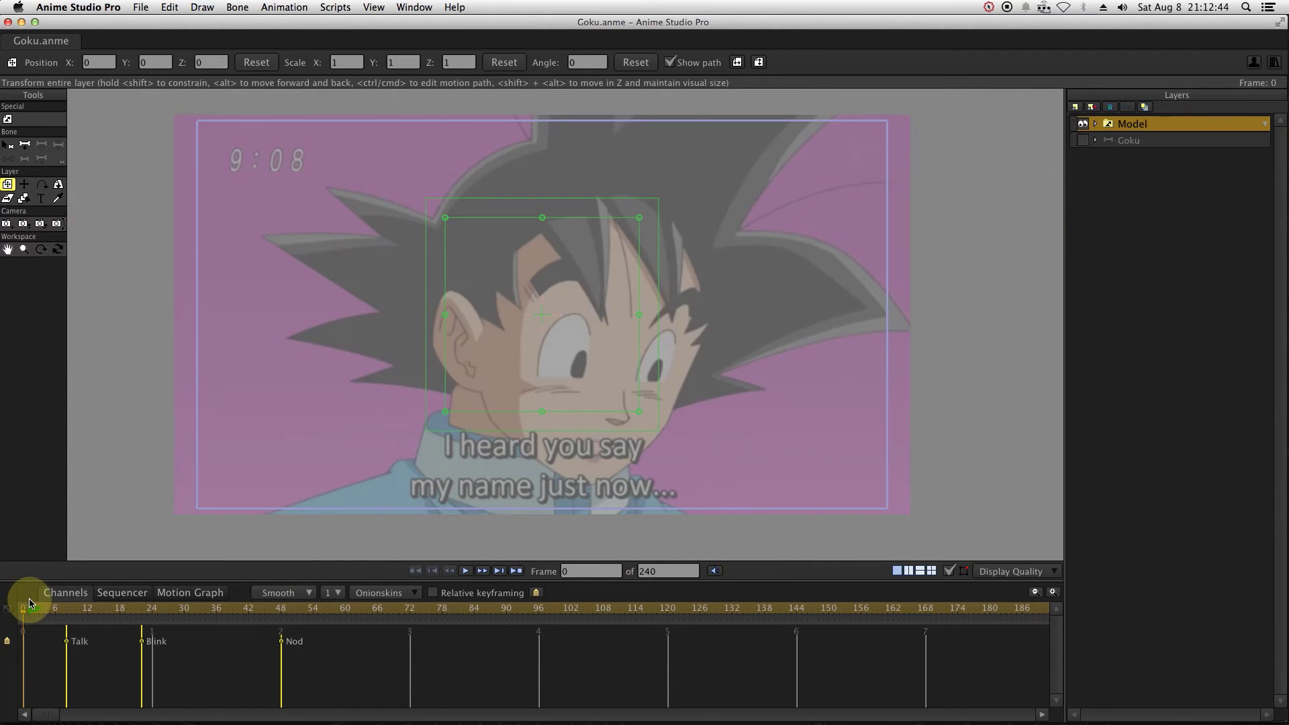
- At frame 48, switch the Model layer to the 3.11.26 PM screenshot
left_click_drag(30, 602, 277, 614)
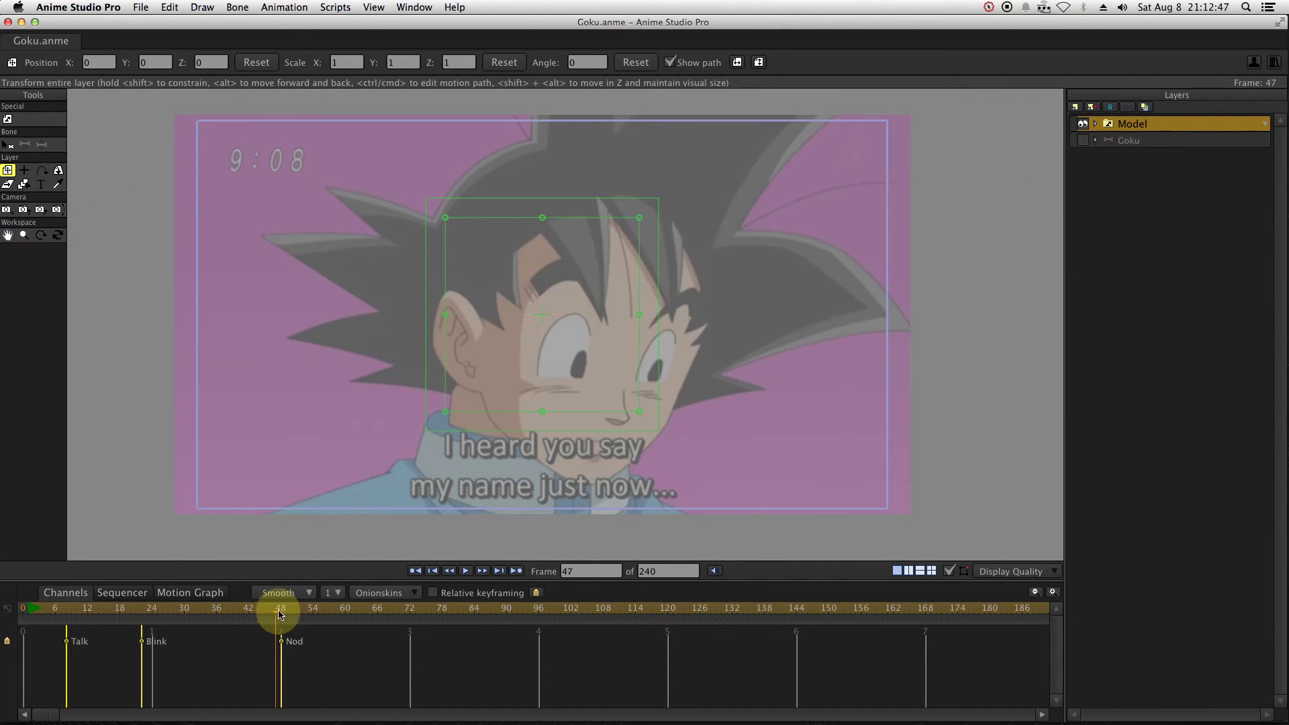
left_click(1096, 126)
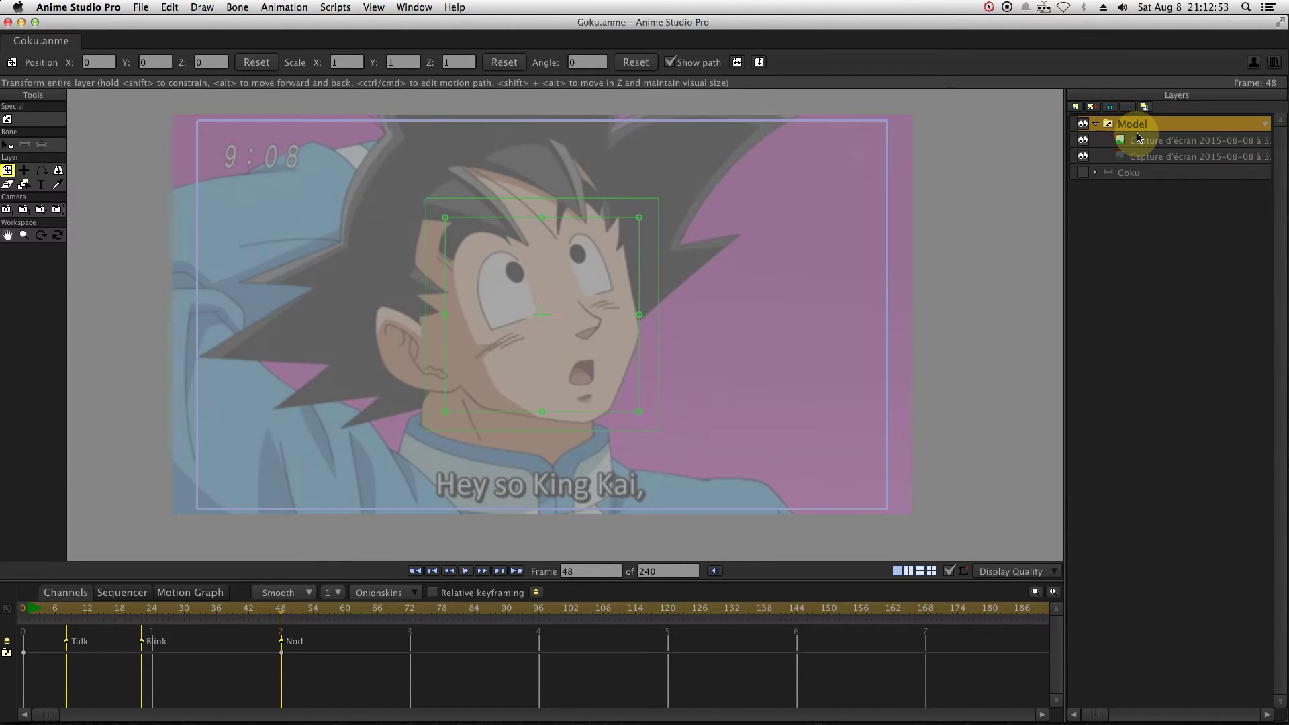
left_click_drag(1139, 138, 1141, 144)
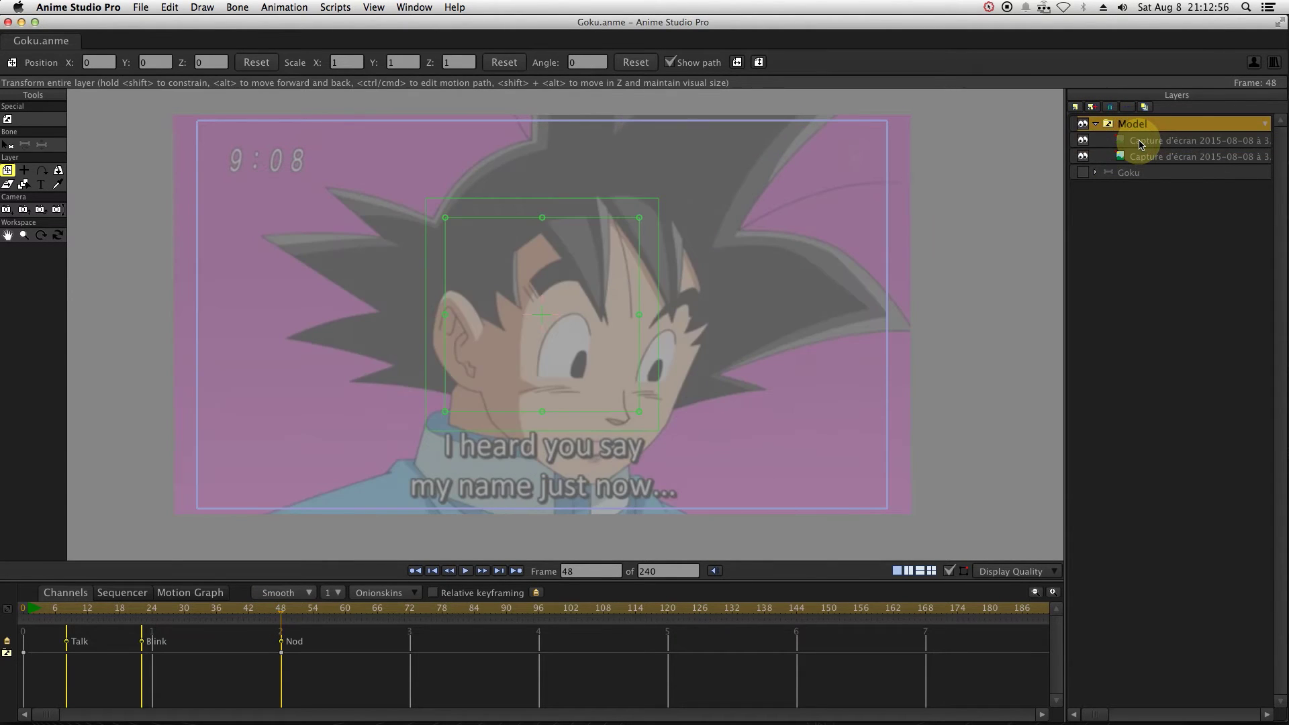
- Switch the Model layer to the 3.11.10 PM screenshot at frame 1 and at frame 0
left_click(31, 610)
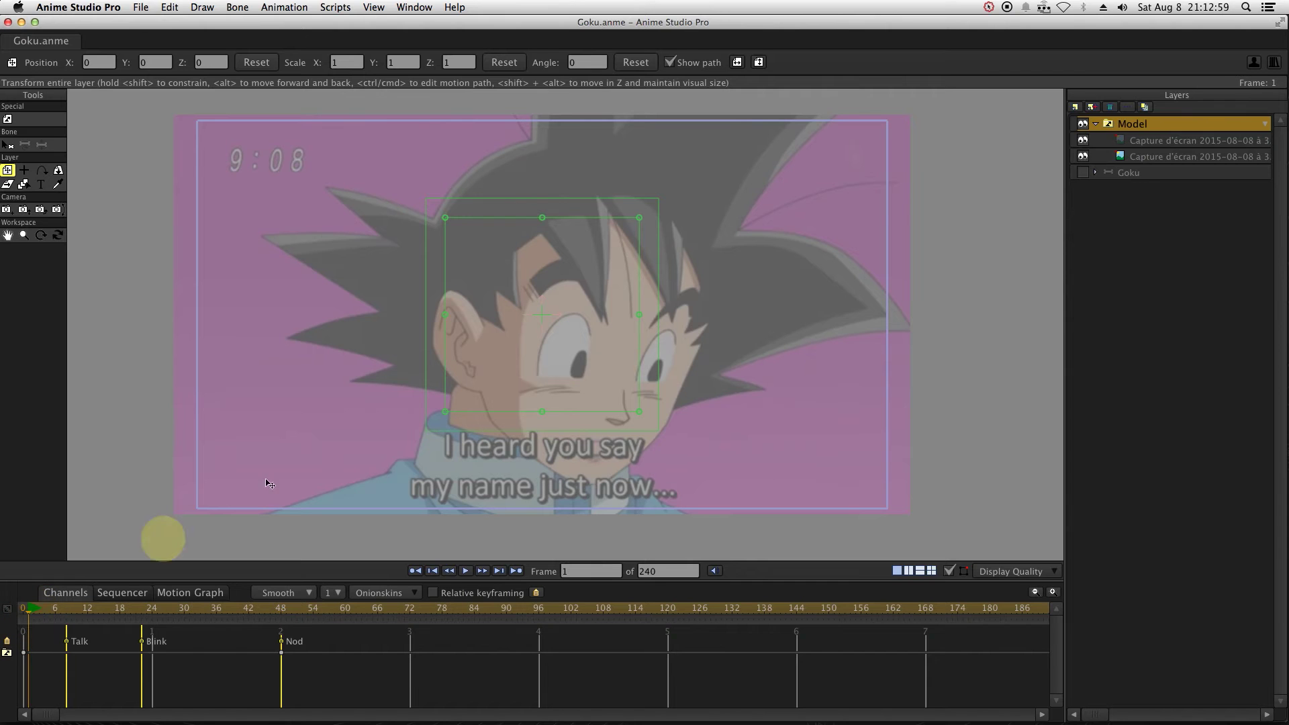
right_click(1124, 125)
left_click(1128, 131)
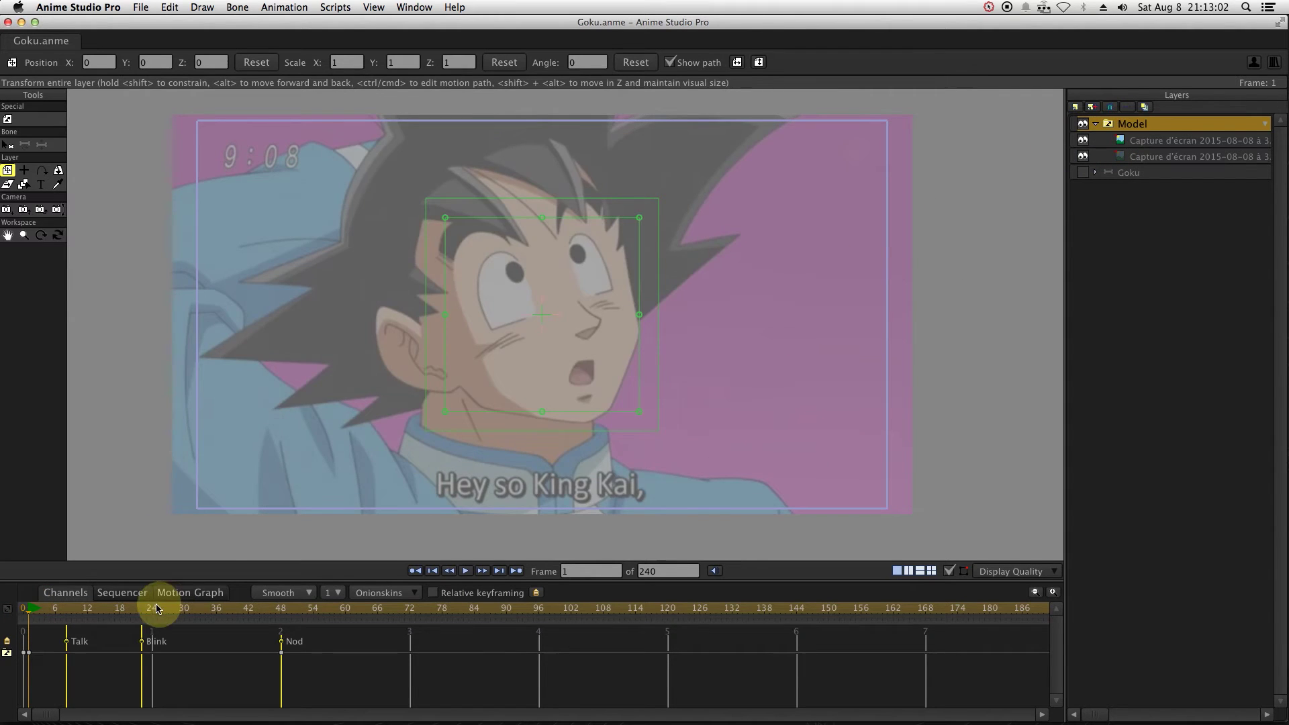
key("Left")
right_click(1101, 138)
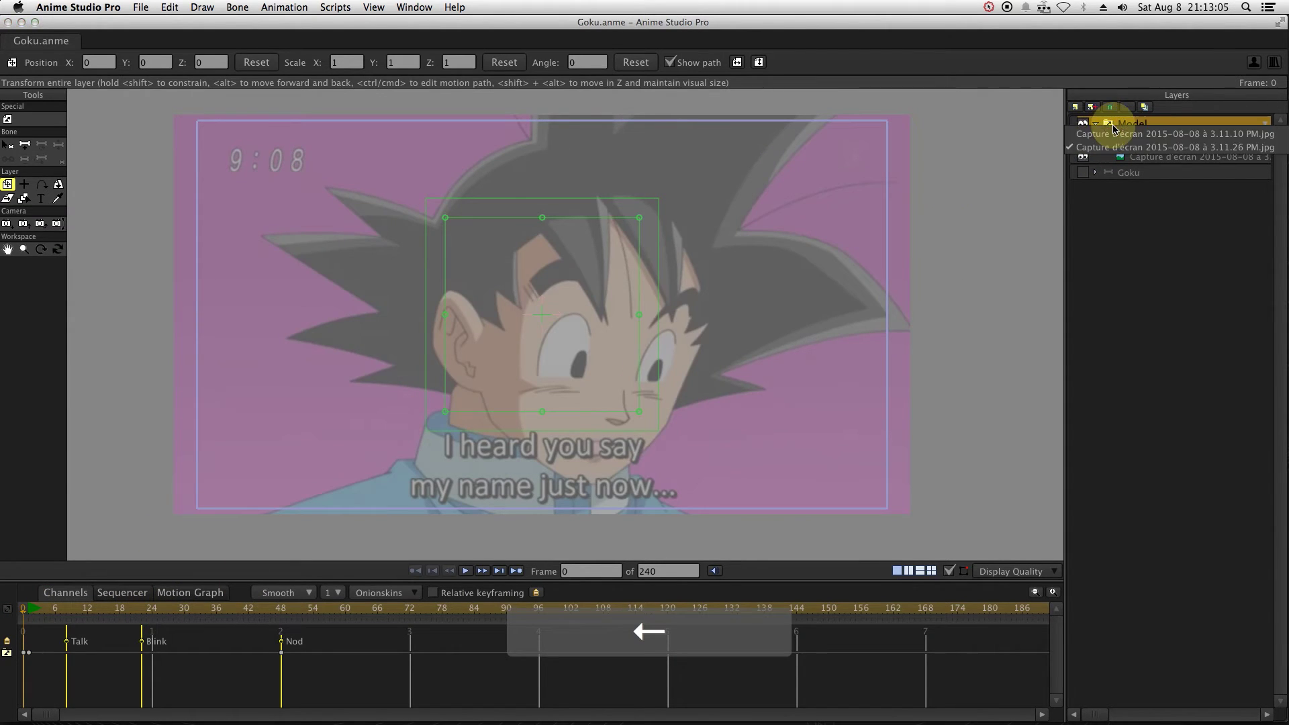
left_click(1111, 111)
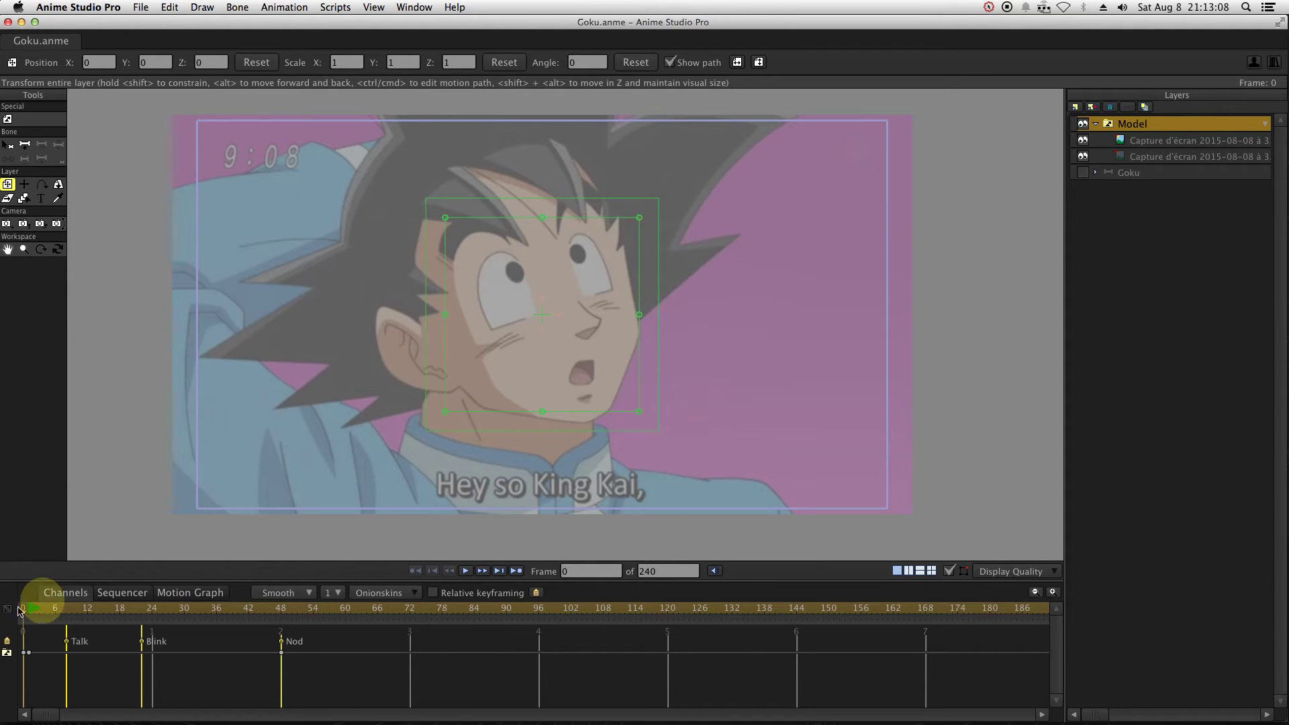
- Play back the image switch and move the Nod marker together with its switch key to frame 36
key("space")
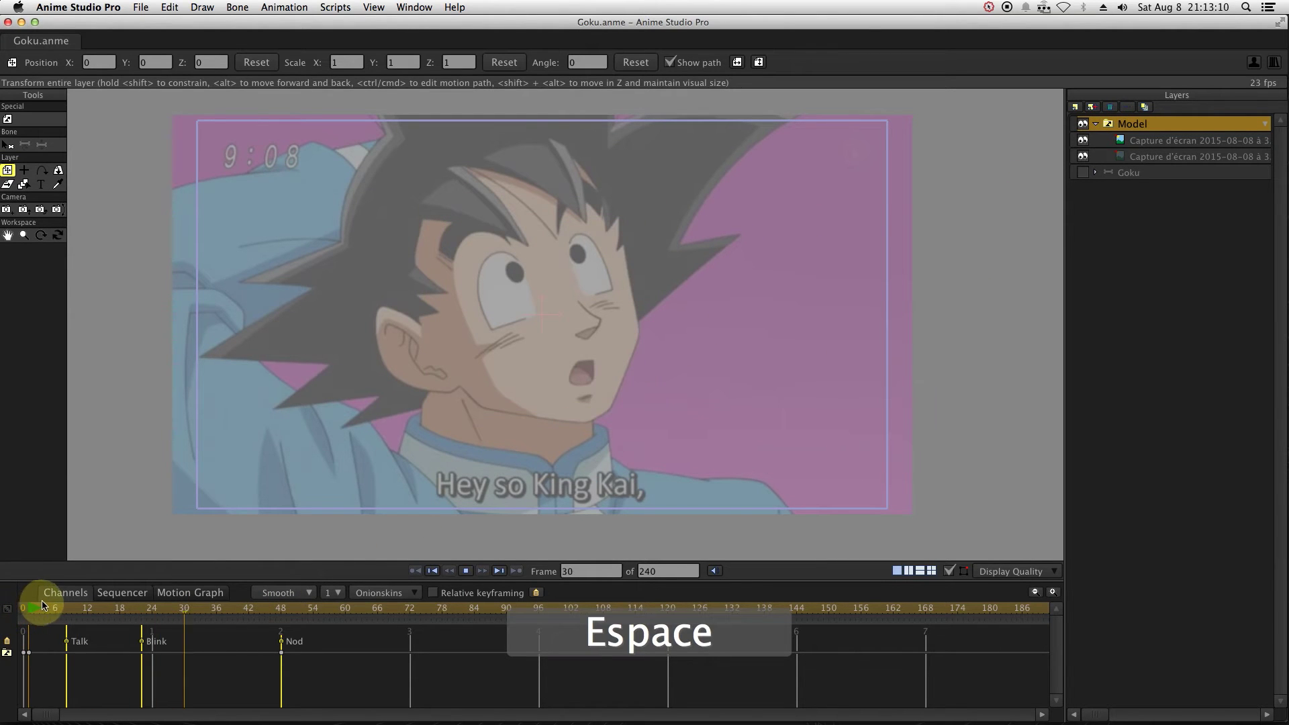
key("space")
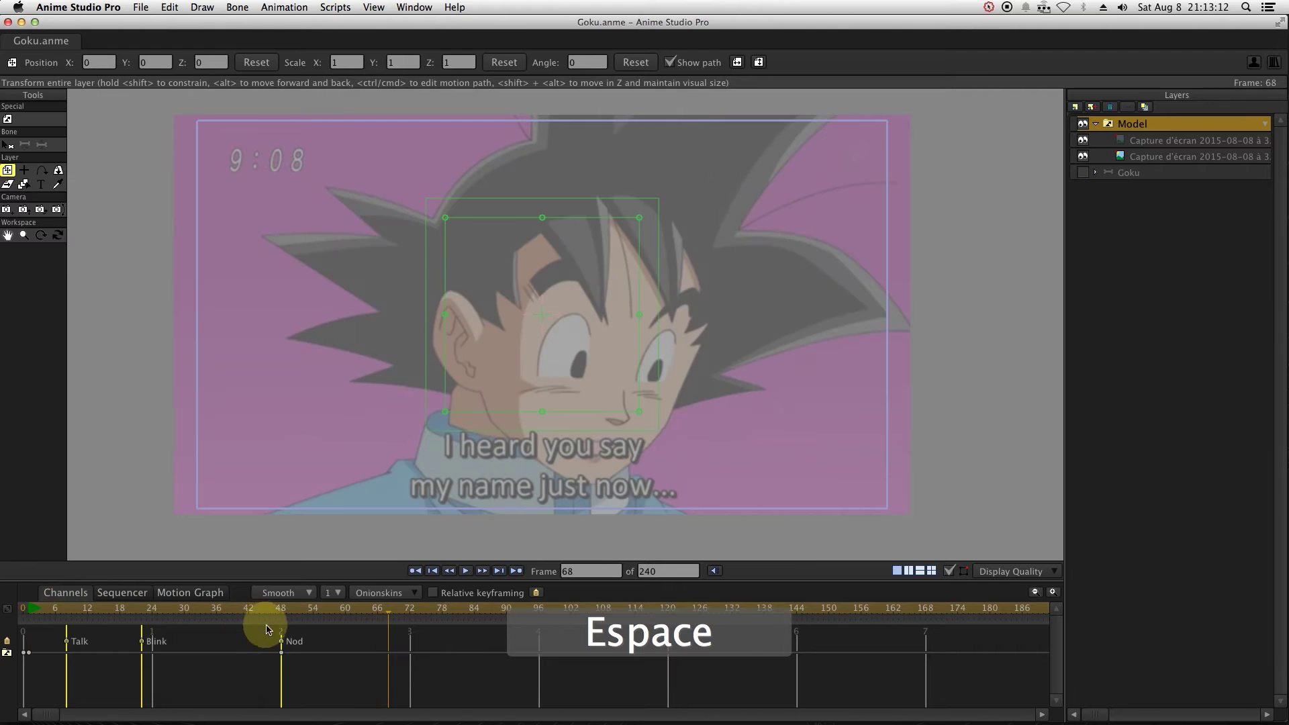
left_click(290, 643)
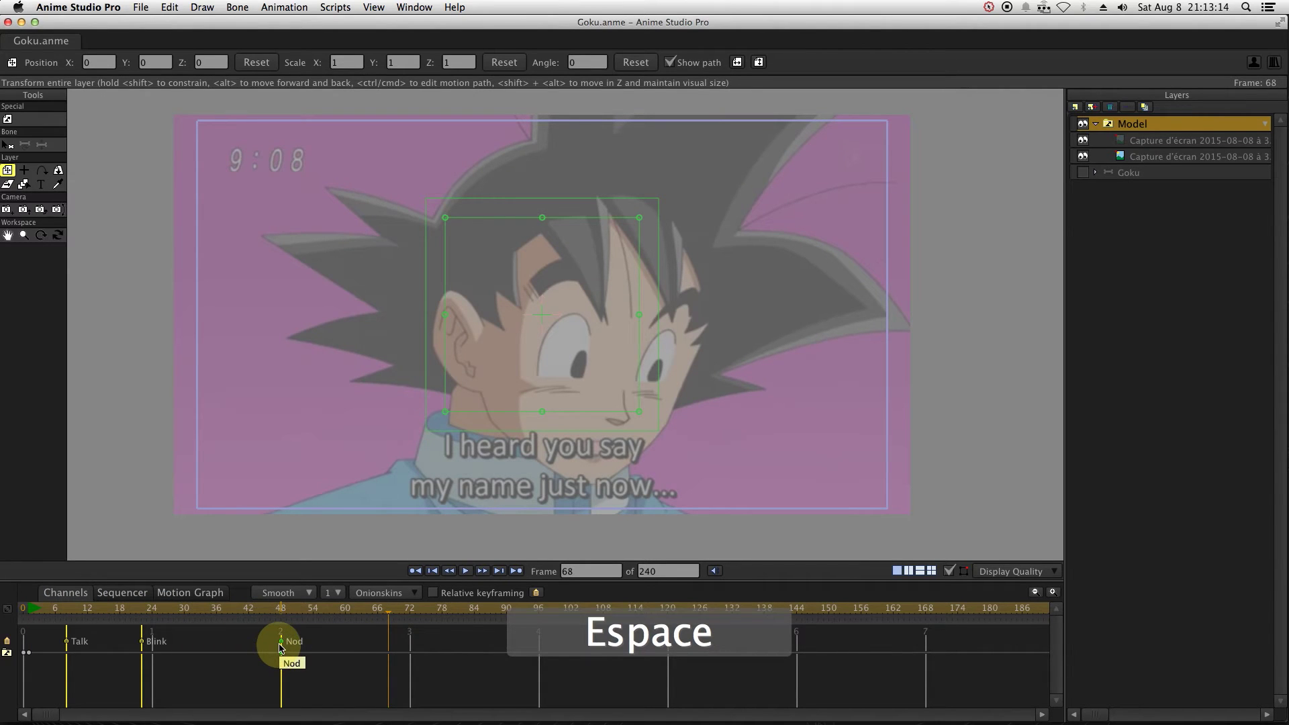
left_click_drag(283, 643, 227, 644)
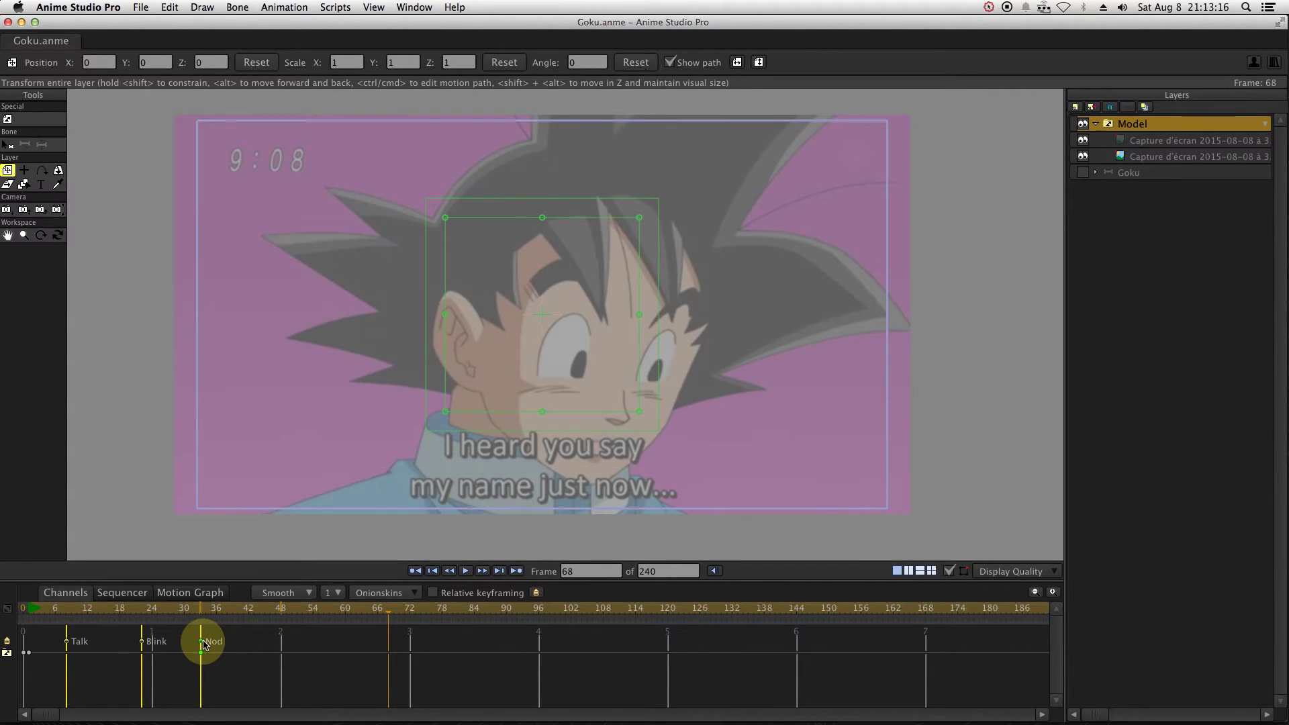
- Add a document-wide timeline marker named "Offscreen" at frame 1
left_click(28, 608)
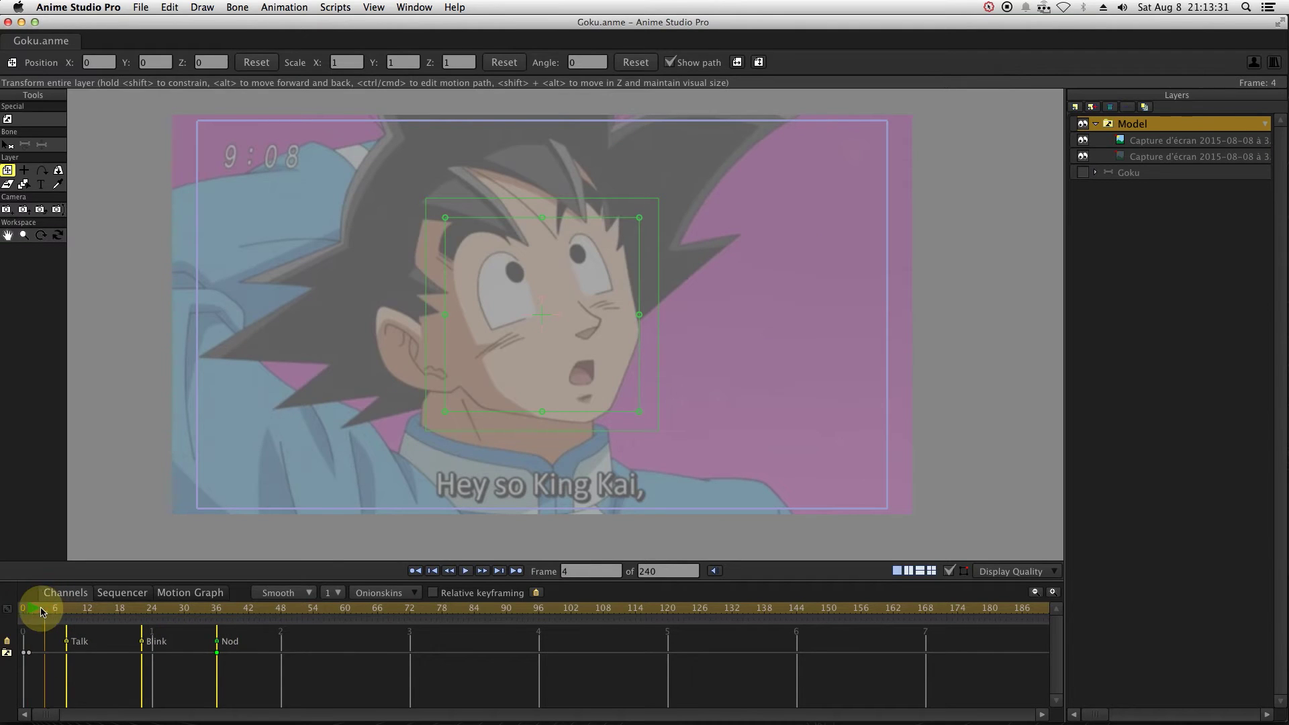
left_click(537, 592)
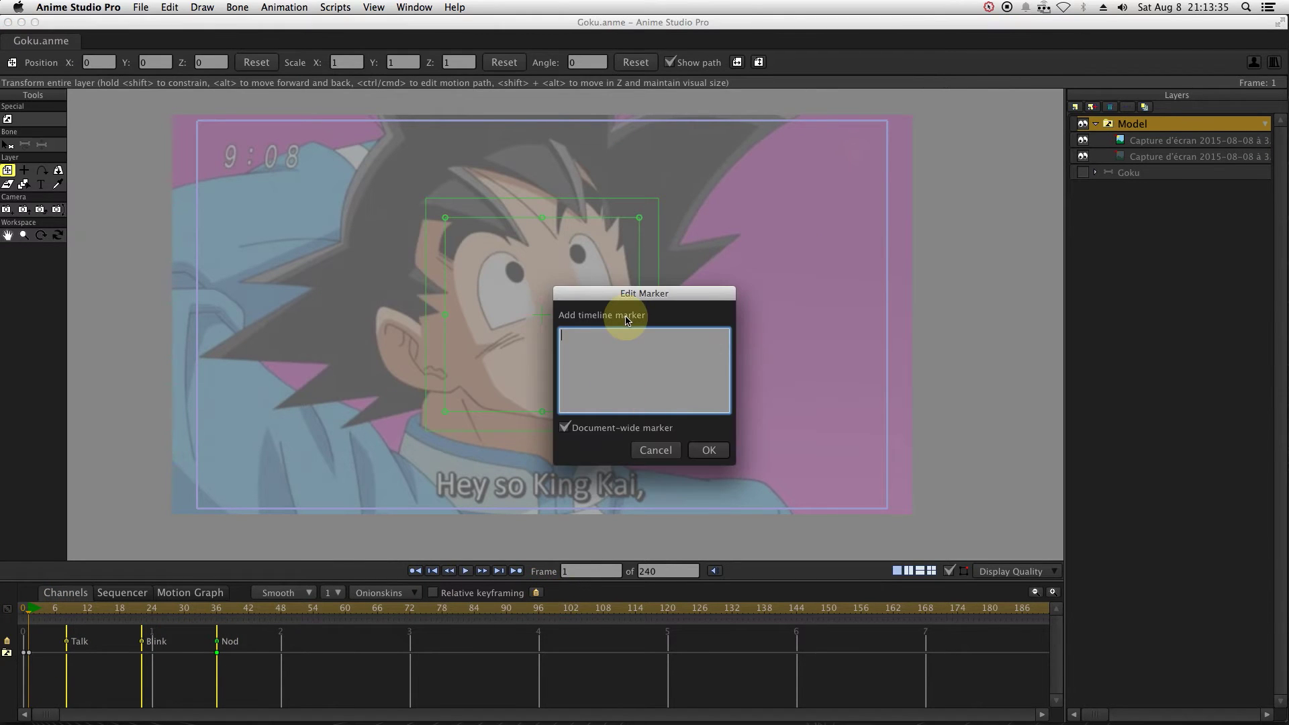
type("Off")
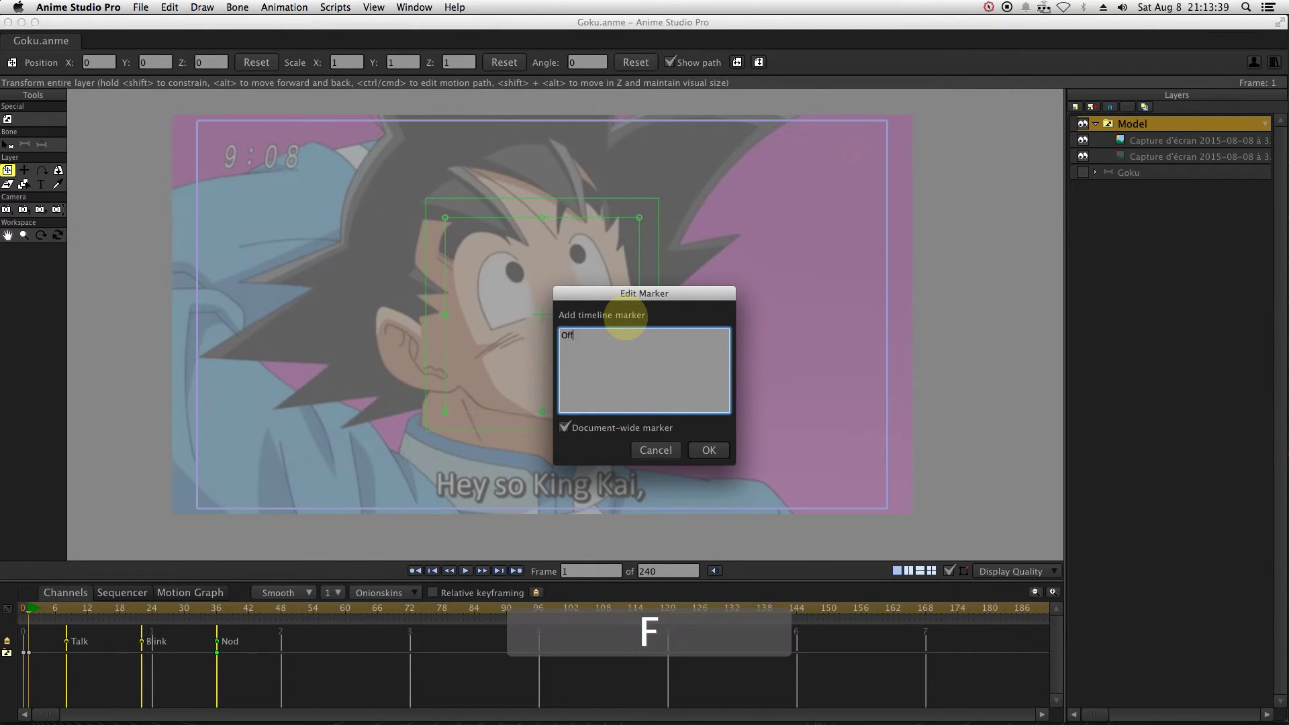
type("screen")
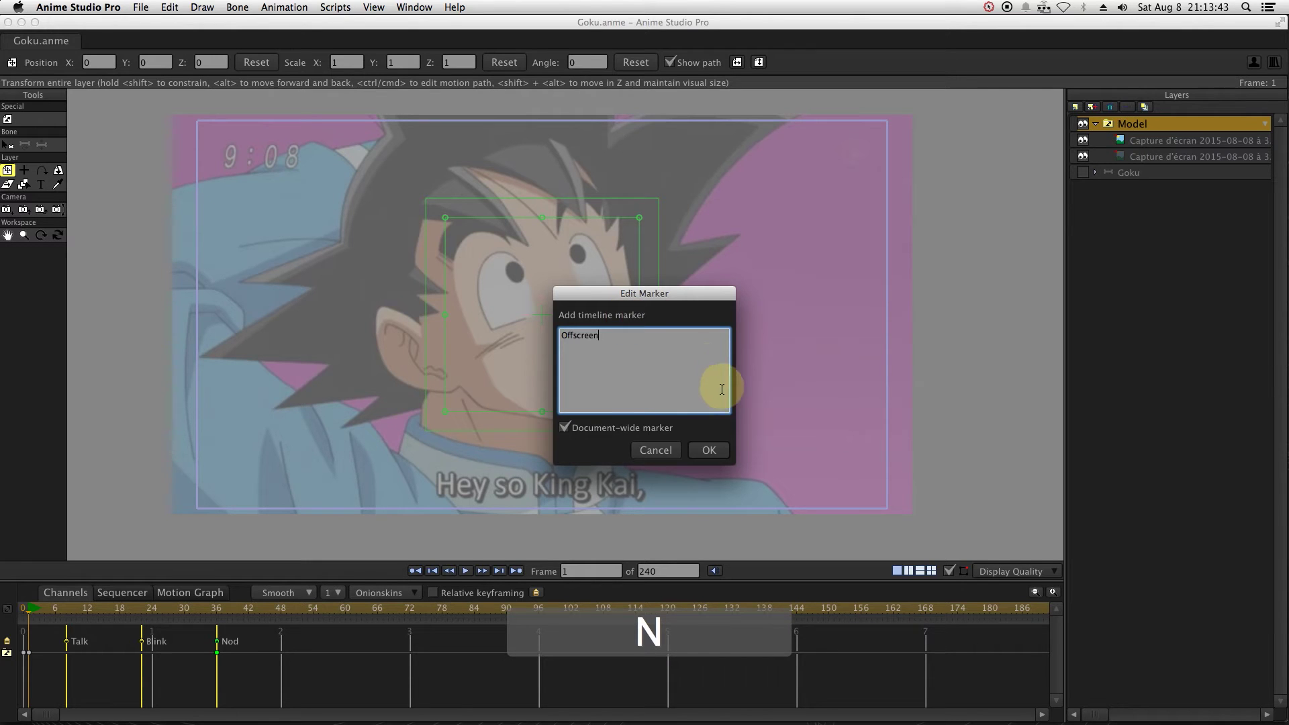
left_click(709, 449)
- Add a document-wide timeline marker named "Onscreen" at frame 5
left_click_drag(29, 609, 56, 608)
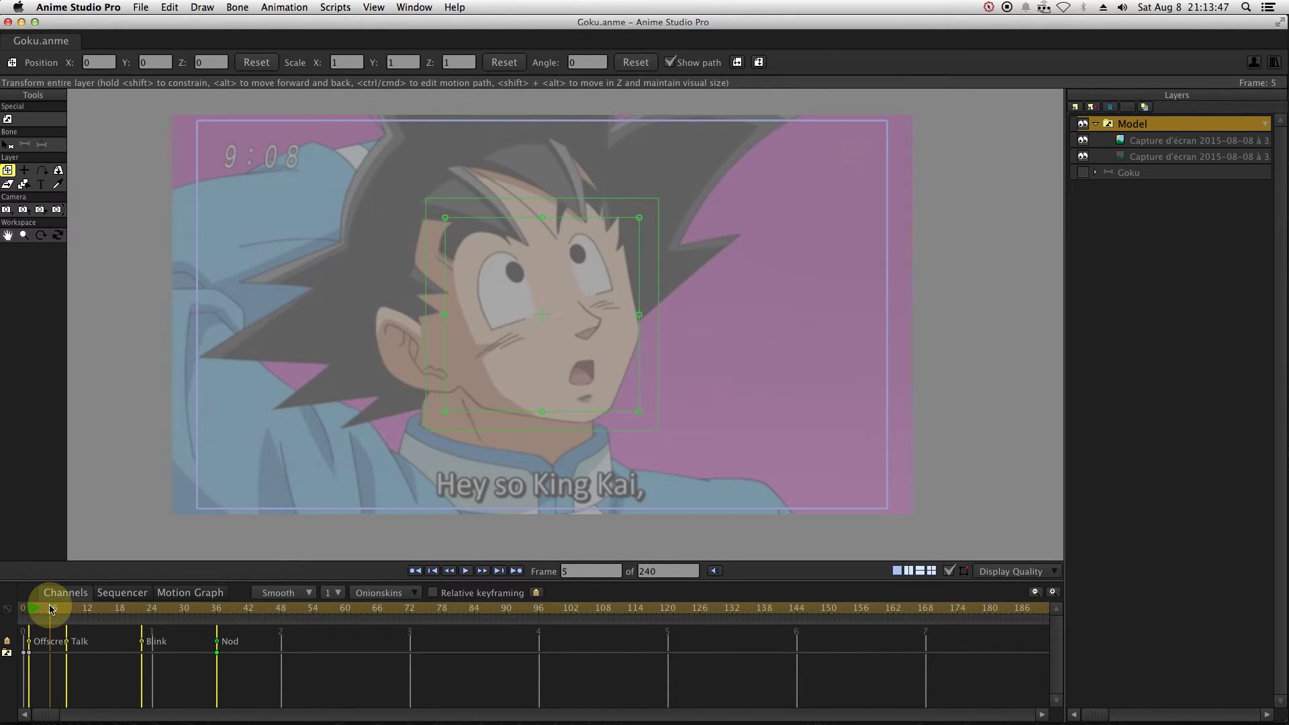
left_click(536, 592)
type("Onscr")
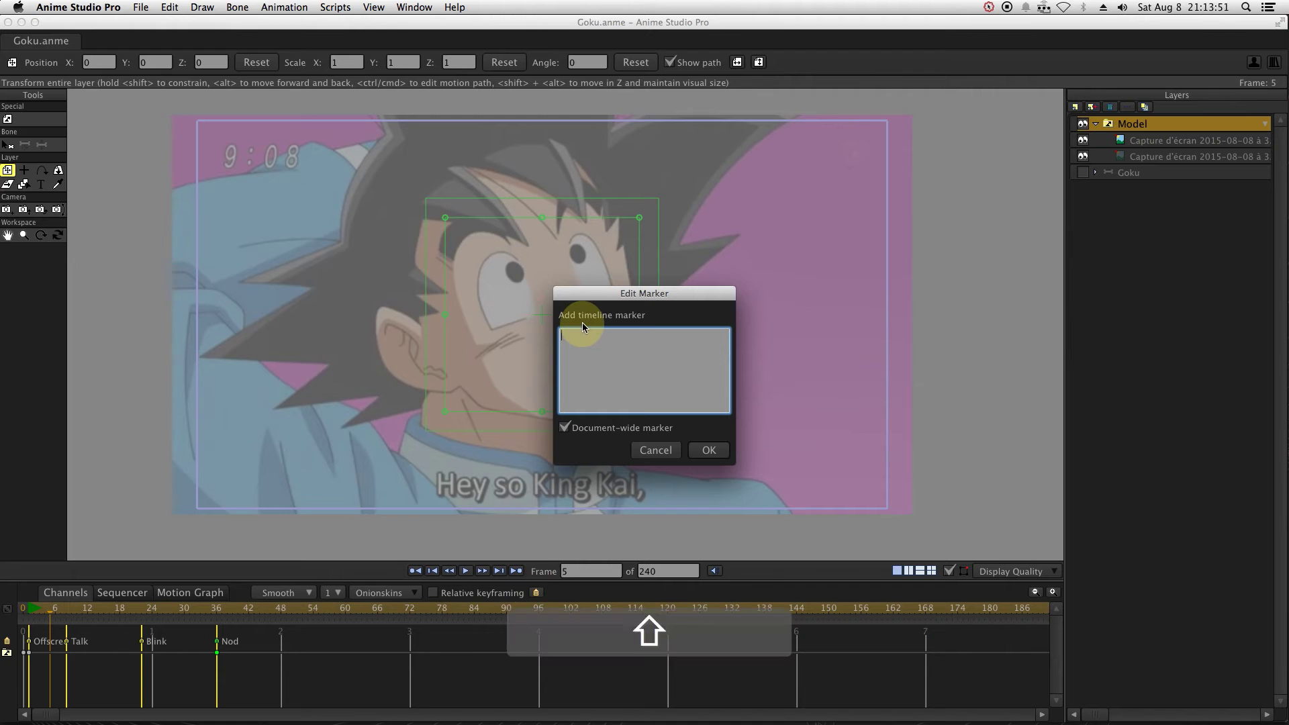
type("een")
left_click(708, 450)
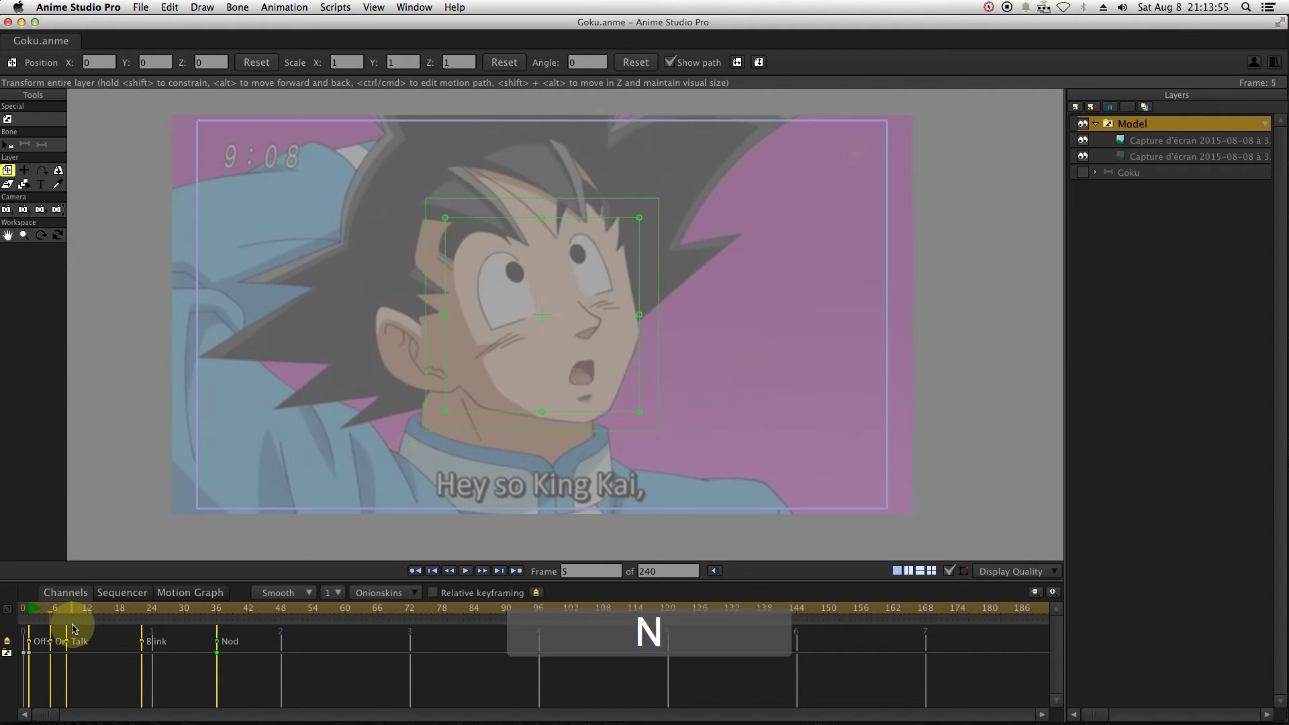
- Space out the timeline markers by moving Talk to about frame 14 and Onscreen to about frame 8
left_click(26, 607)
left_click_drag(66, 641, 102, 643)
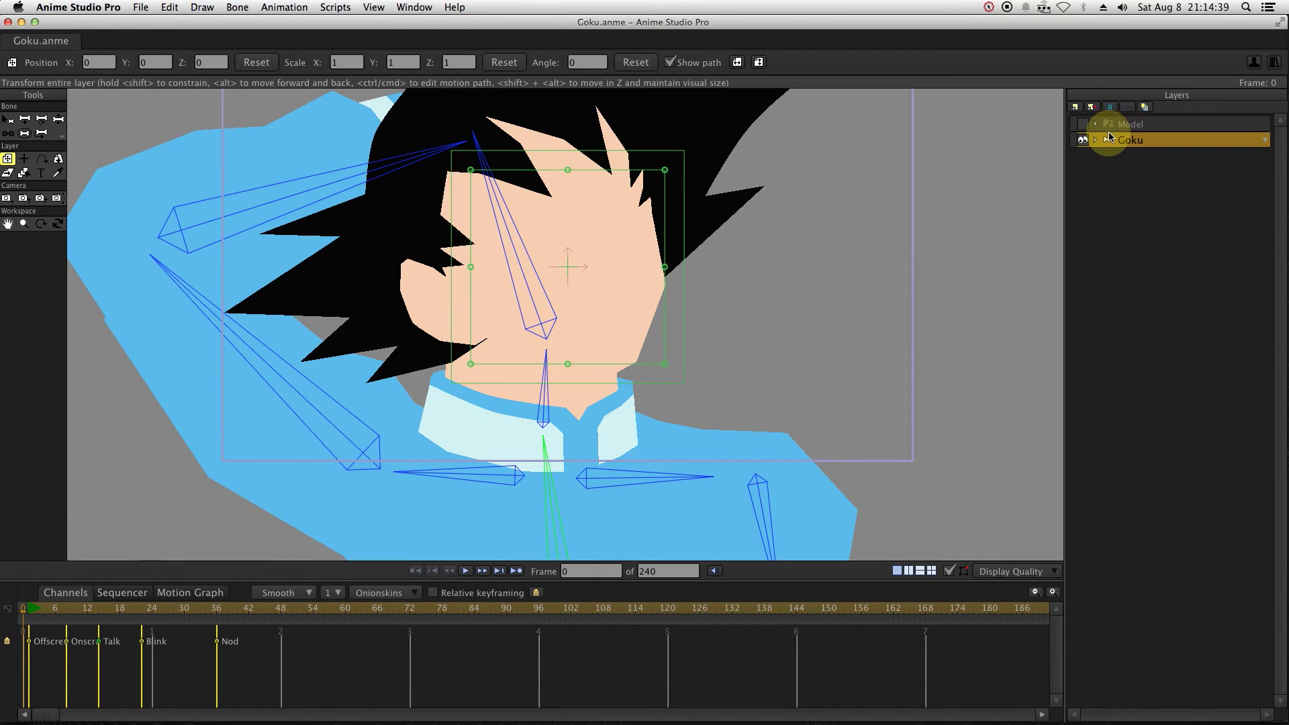
- Select all bones of the Goku layer with the Transform Bone tool and keyframe their current pose at frames 30 and 1
left_click(1091, 140)
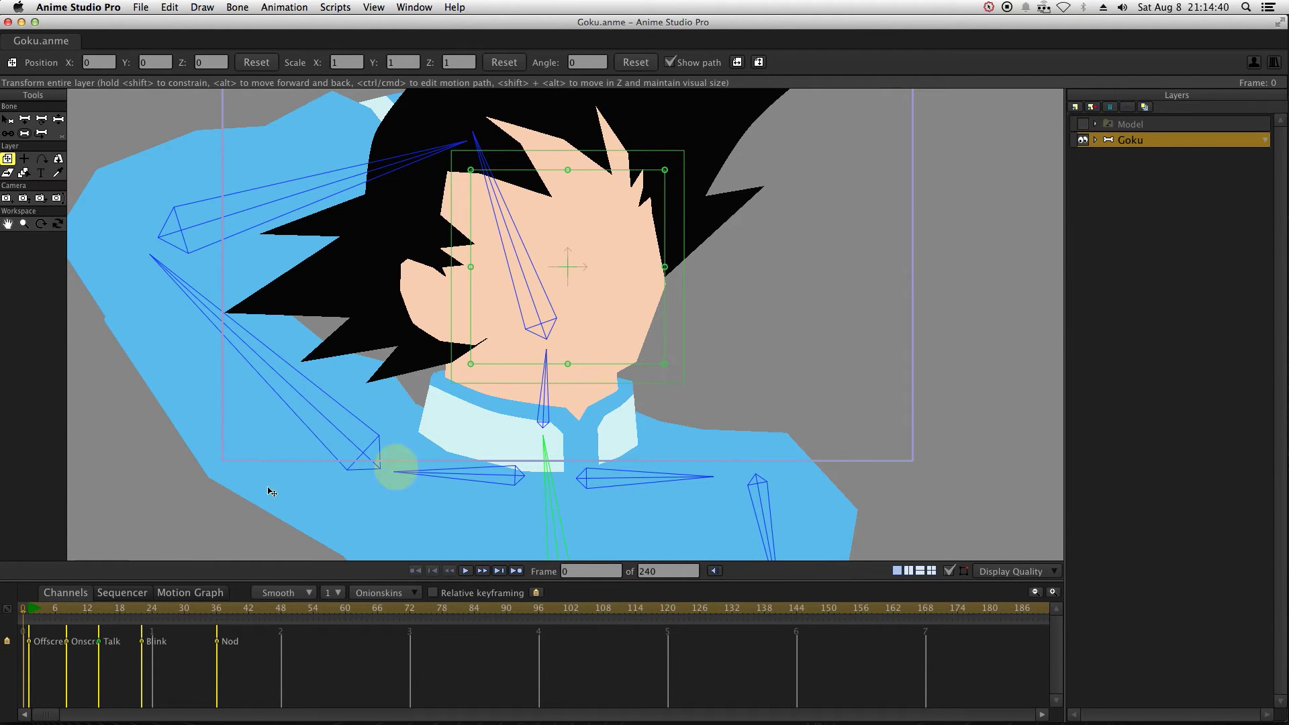
left_click(28, 611)
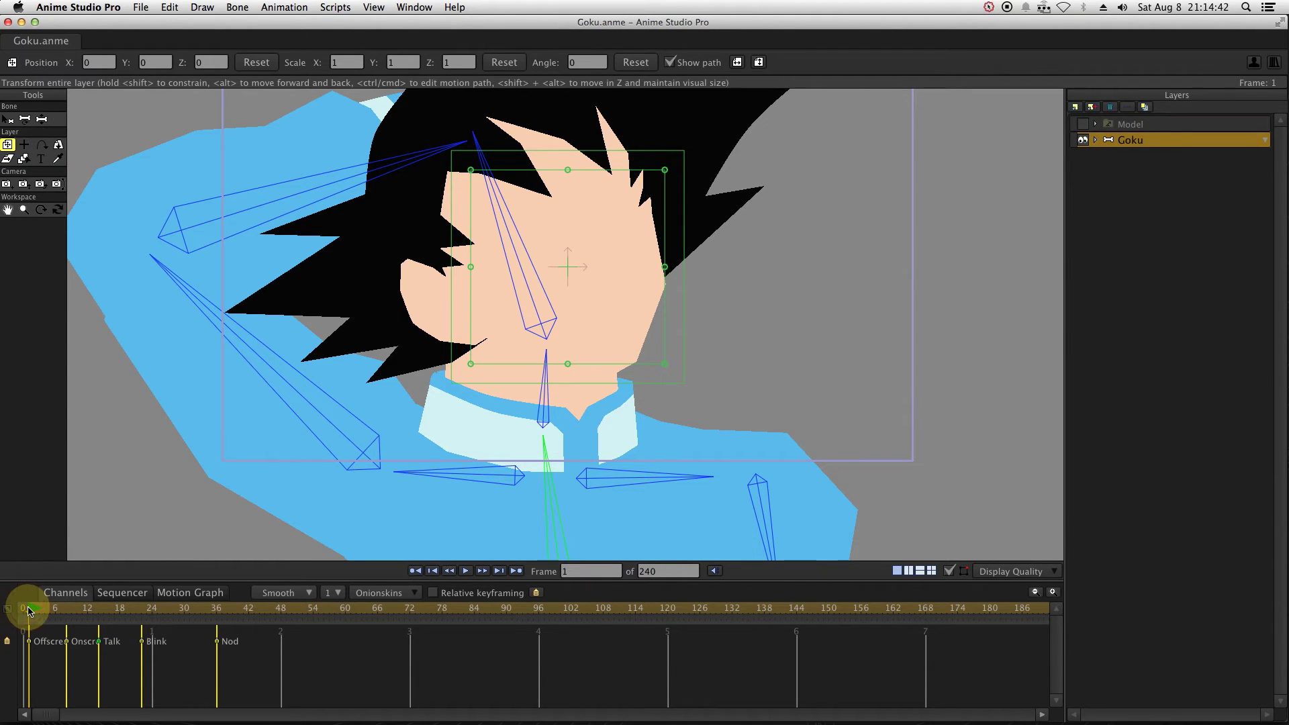
key("super+a")
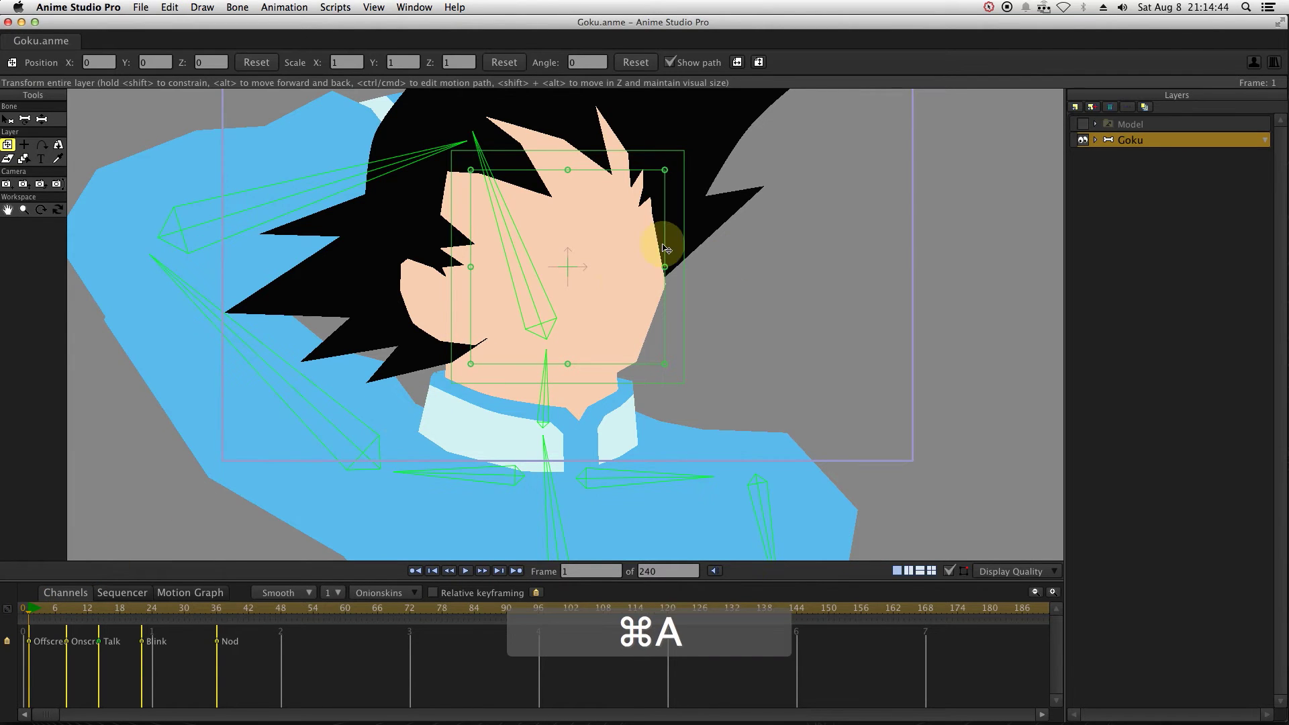
key("t")
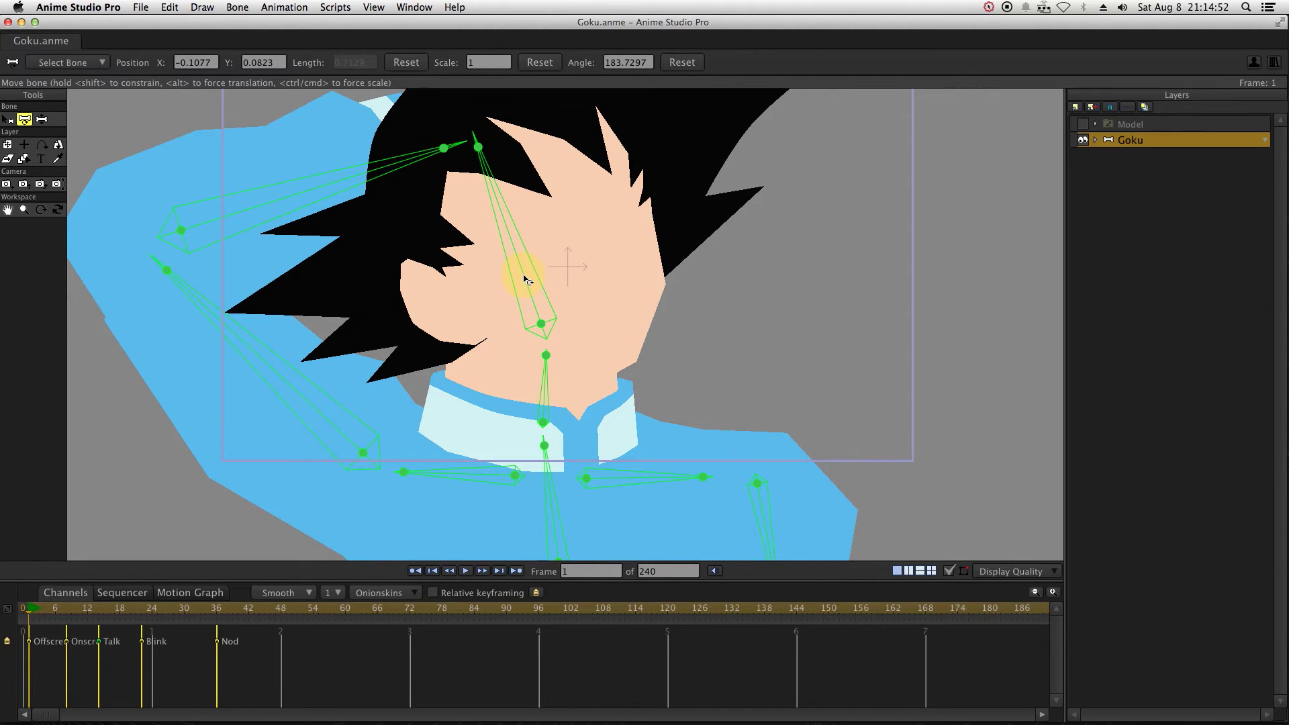
left_click_drag(36, 610, 218, 617)
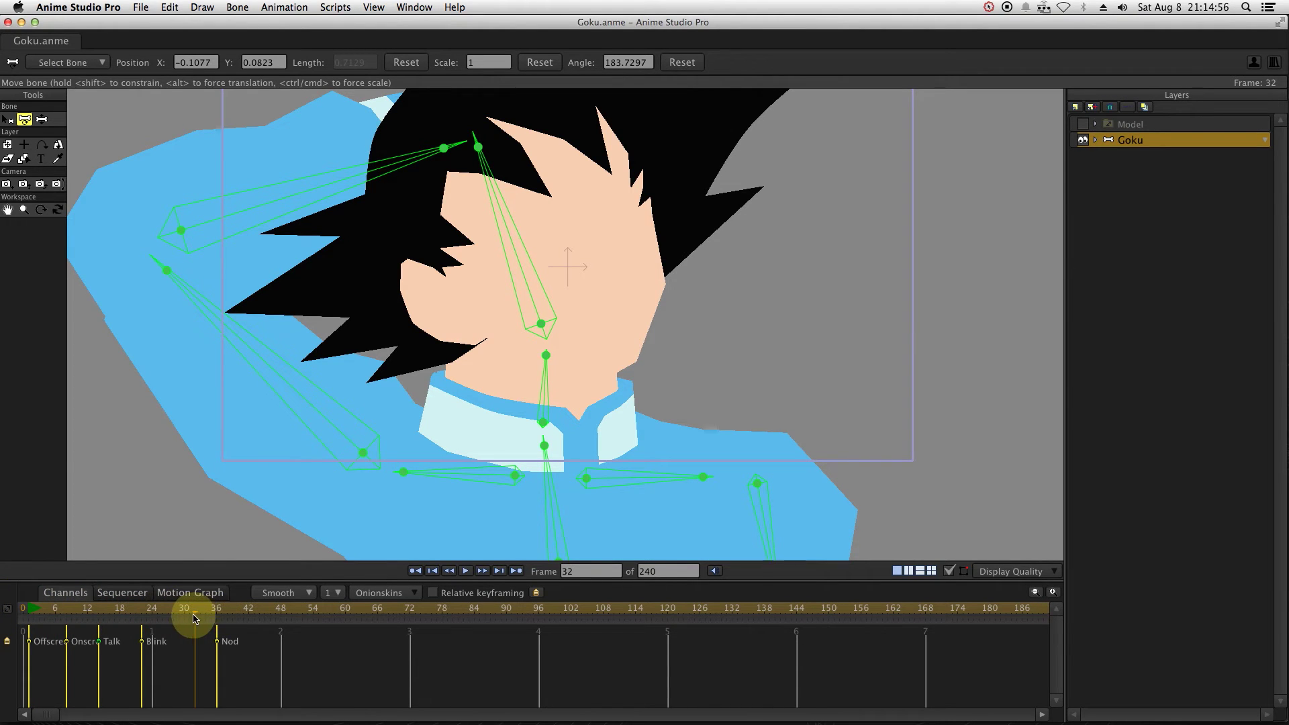
left_click(408, 372)
left_click(530, 280)
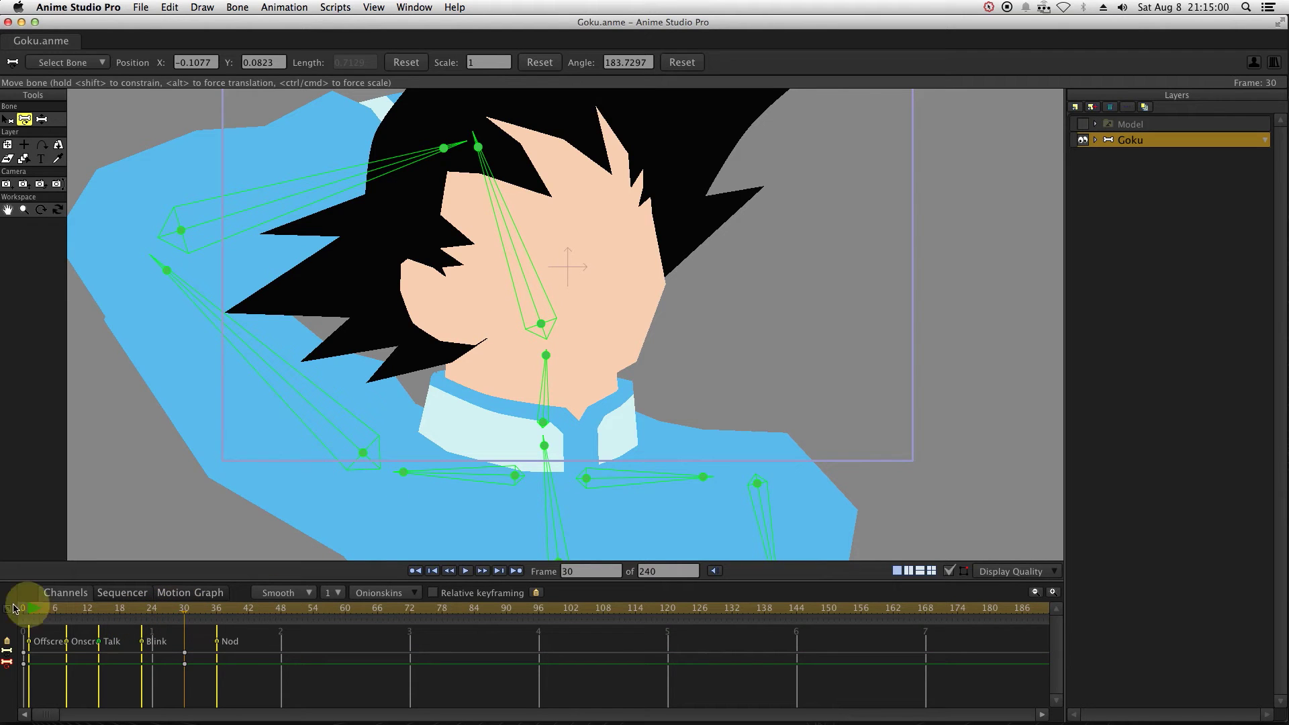
left_click(186, 497)
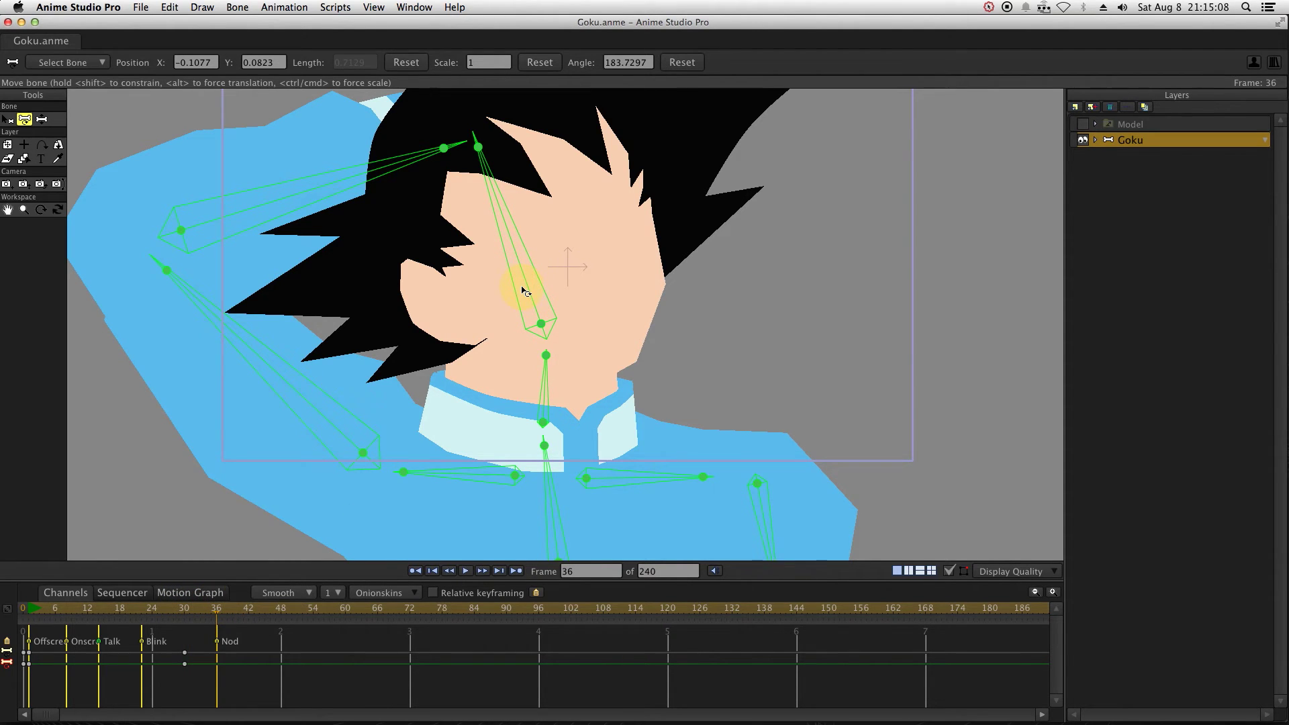
- At frame 36, show the Model layer and rotate Goku's head with Manipulate Bones to match the reference screenshot
key("Return")
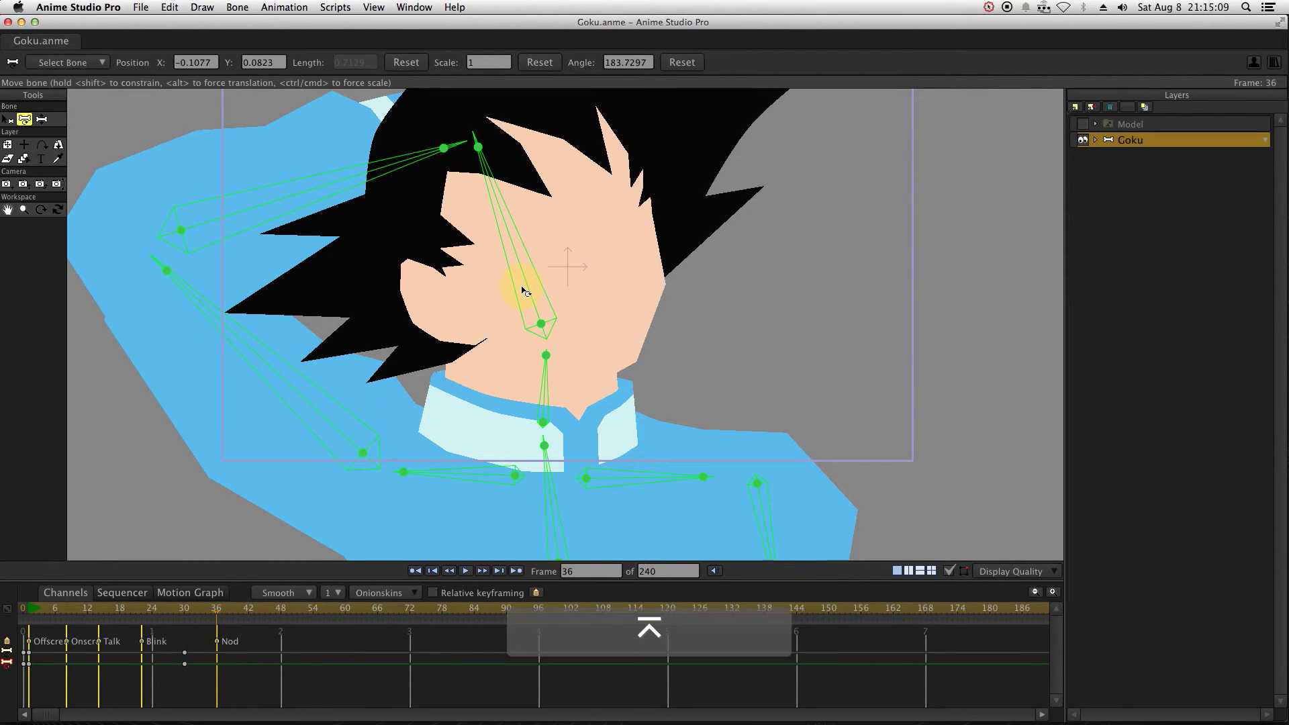
left_click(1086, 126)
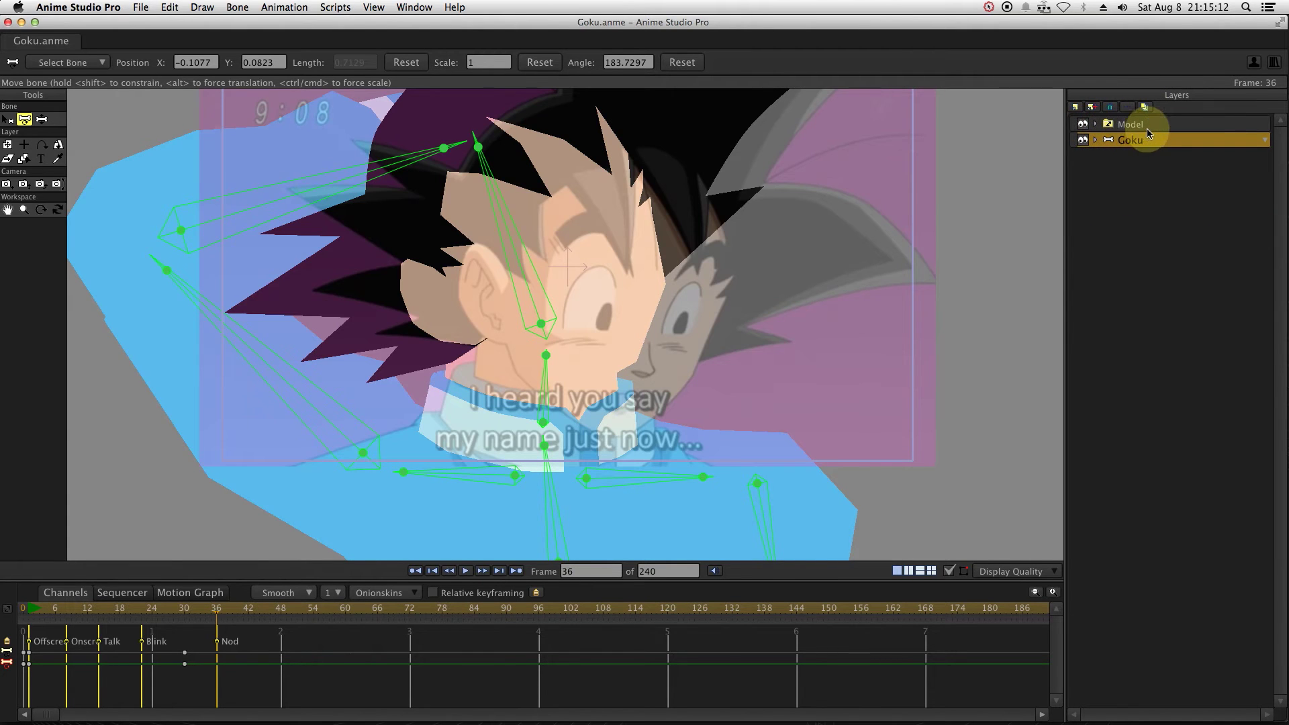
key("z")
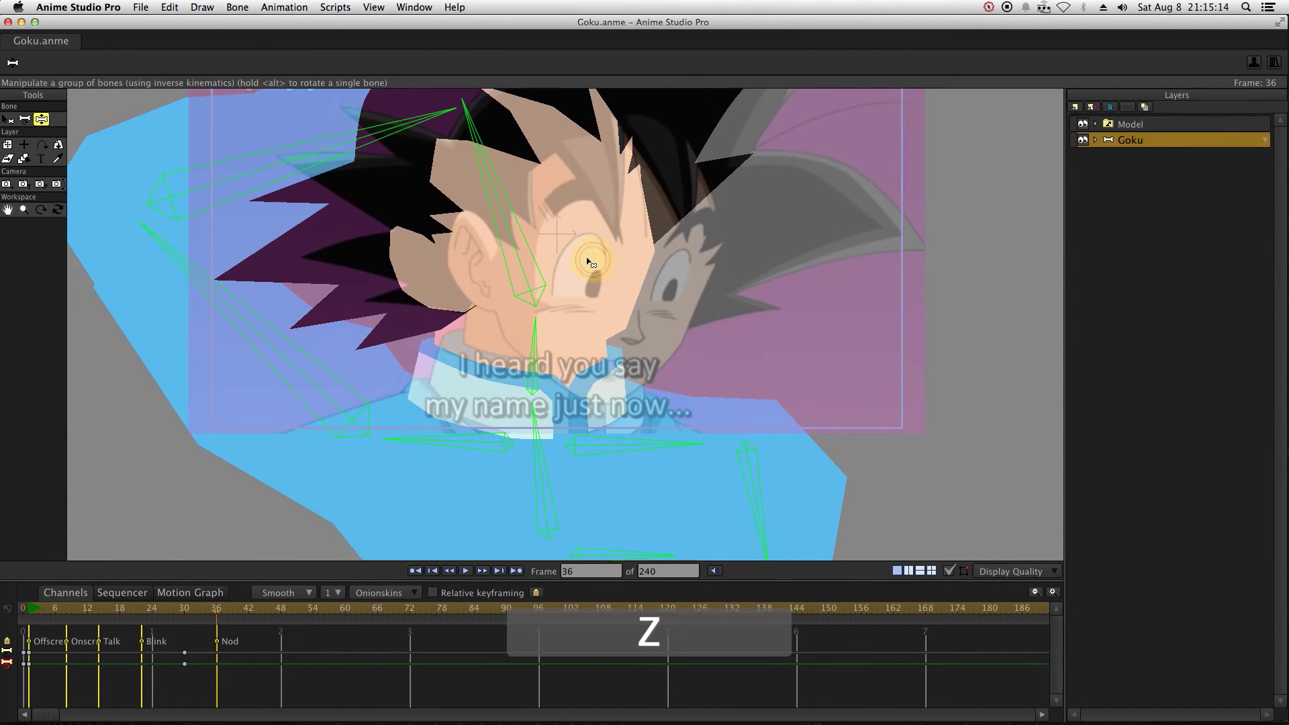
left_click_drag(527, 277, 667, 351)
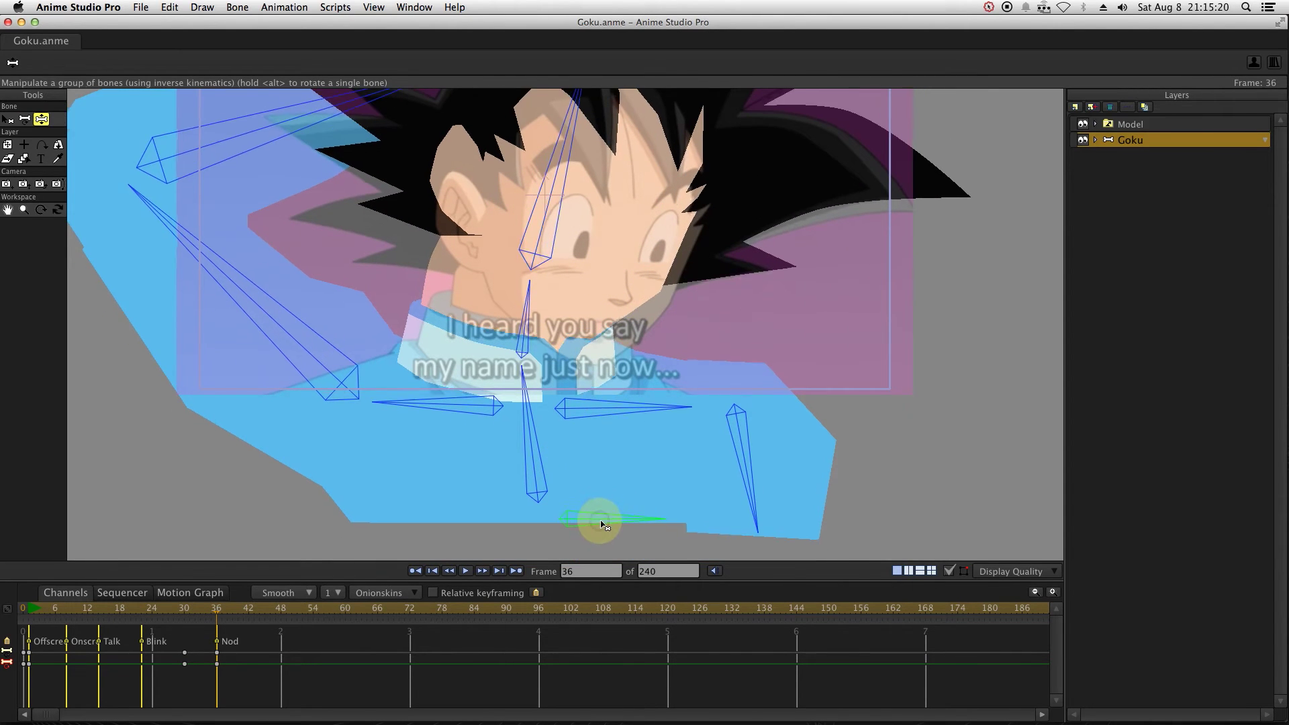
- At frame 36, pose the waist, shoulder, arm and head bones with Manipulate Bones to match the reference screenshot
left_click_drag(595, 517, 612, 517)
left_click_drag(682, 418, 667, 417)
left_click_drag(299, 431, 517, 371)
left_click(594, 242)
scroll(537, 316, "down", 3)
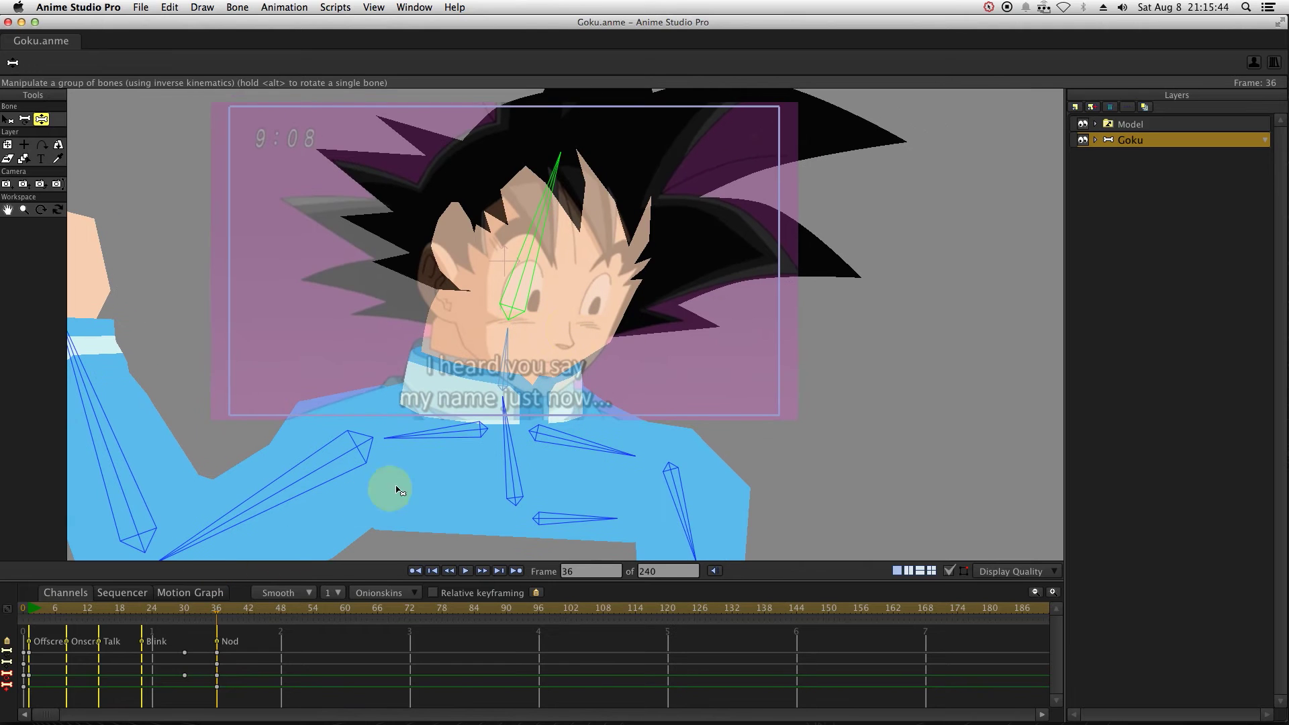
left_click_drag(539, 233, 564, 248)
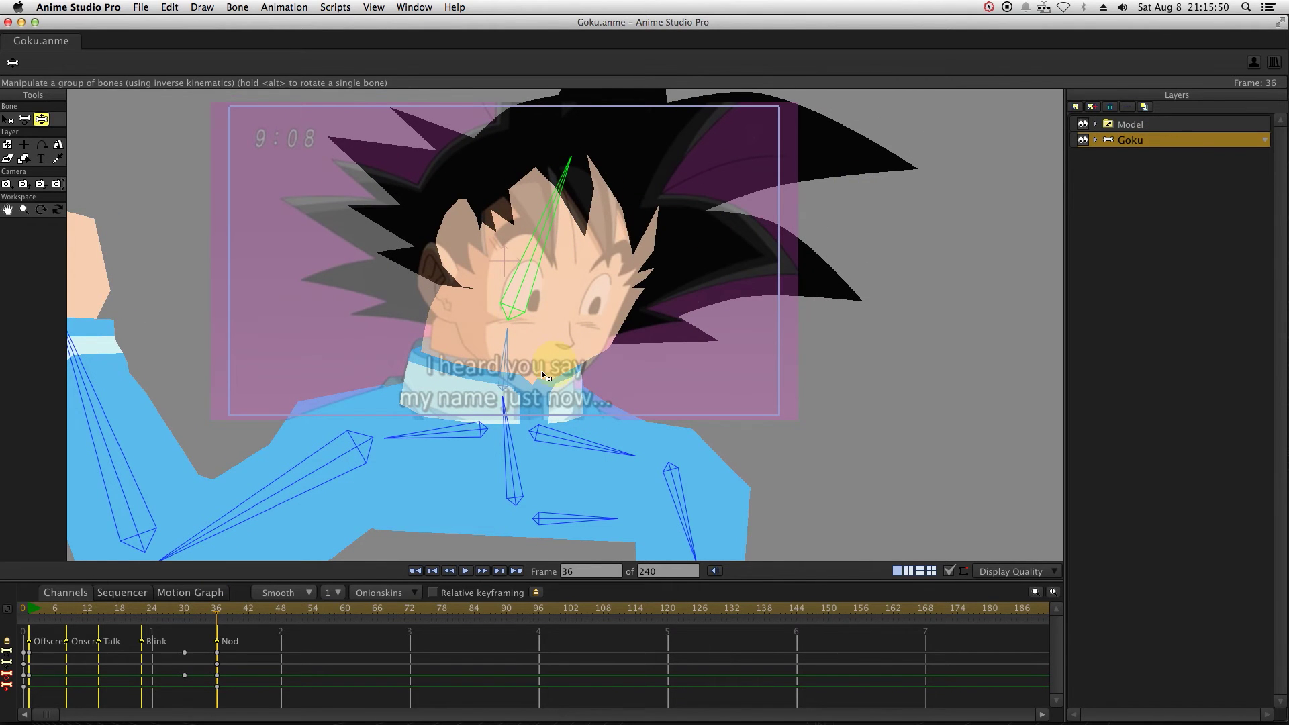
- Keyframe the Goku layer's position at frame 30, and set its Z position at frame 36 to -0.15 after trying -0.25
left_click(180, 610)
mouse_move(180, 610)
left_mouse_down()
mouse_move(216, 611)
mouse_move(181, 606)
left_mouse_up()
key("m")
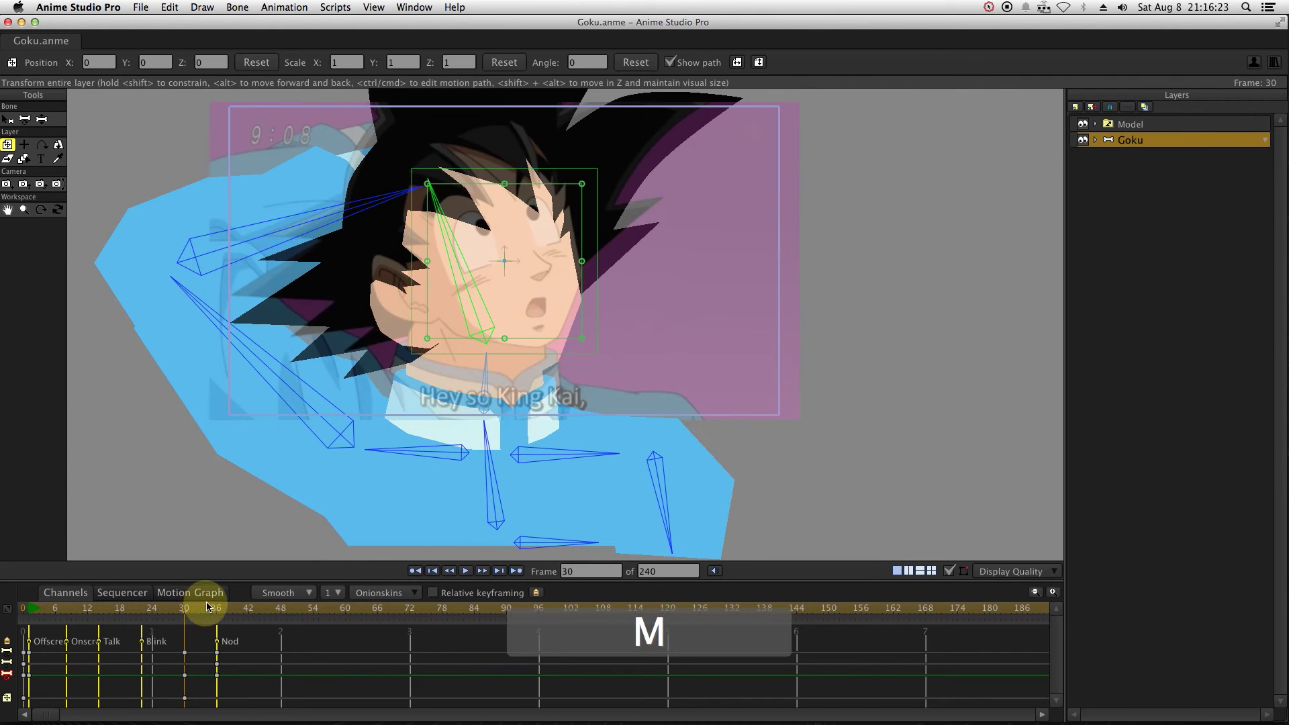
left_click_drag(182, 606, 216, 610)
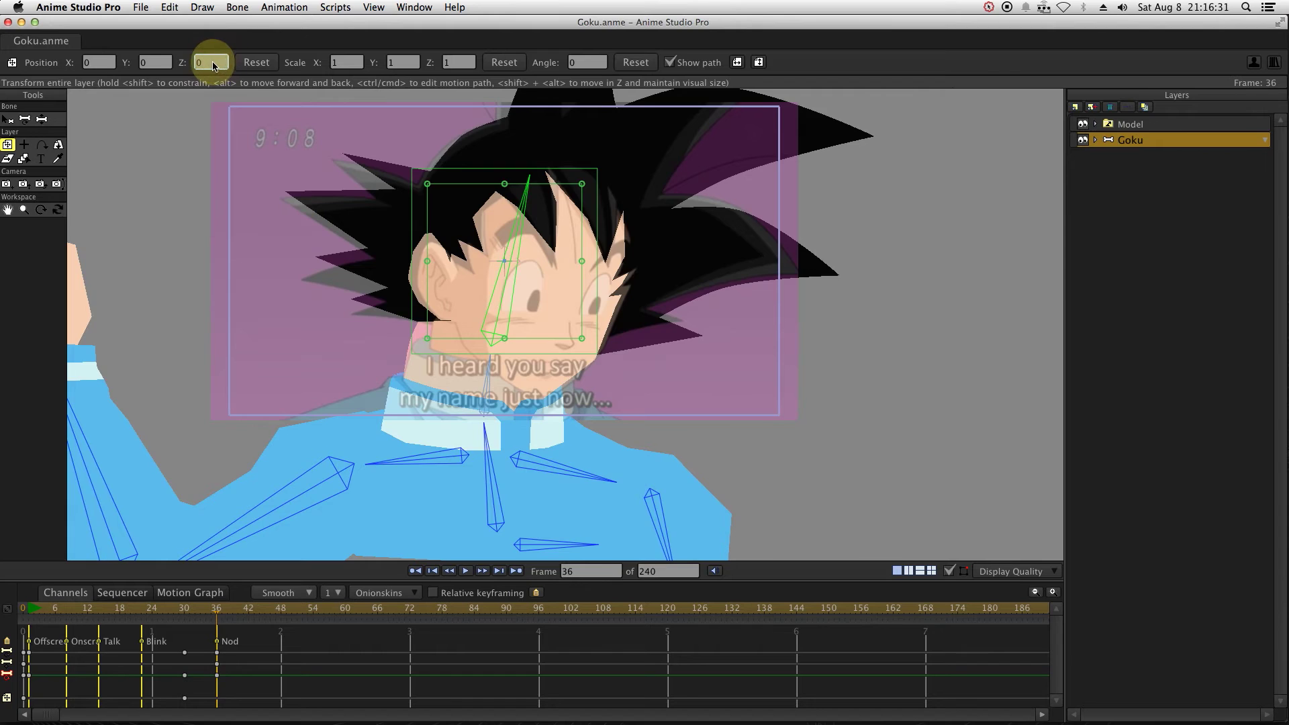
type("-0.25")
key("Return")
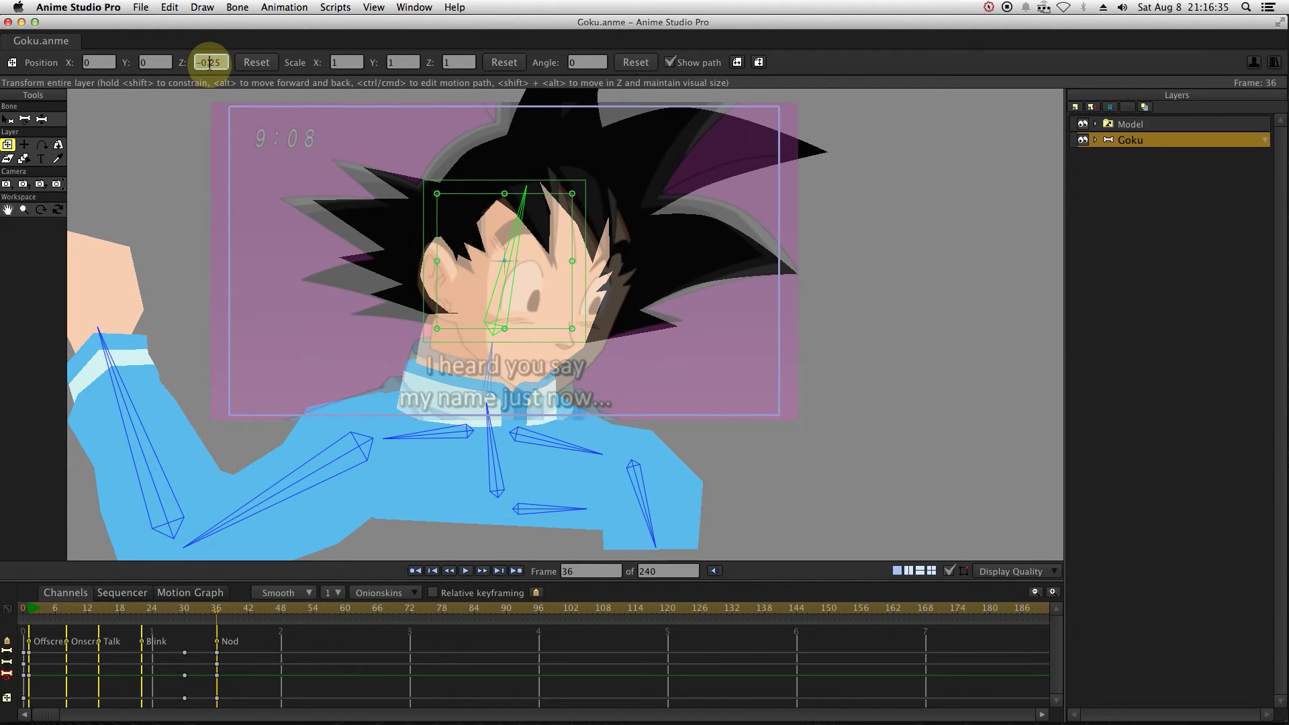
key("Return")
- Adjust the neck bone at frame 36 with Manipulate Bones, and paste the copied bone keyframes at frames 1 and 30
key("z")
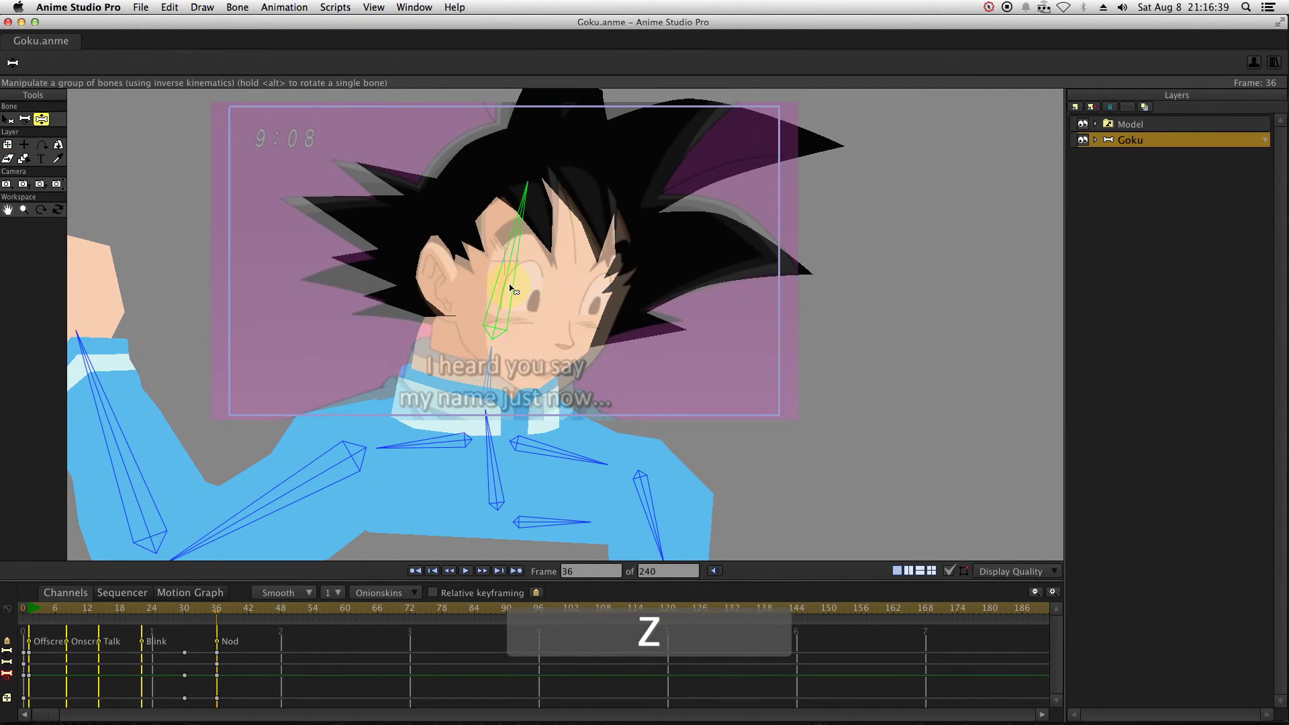
left_click_drag(490, 366, 508, 369)
key("super+v")
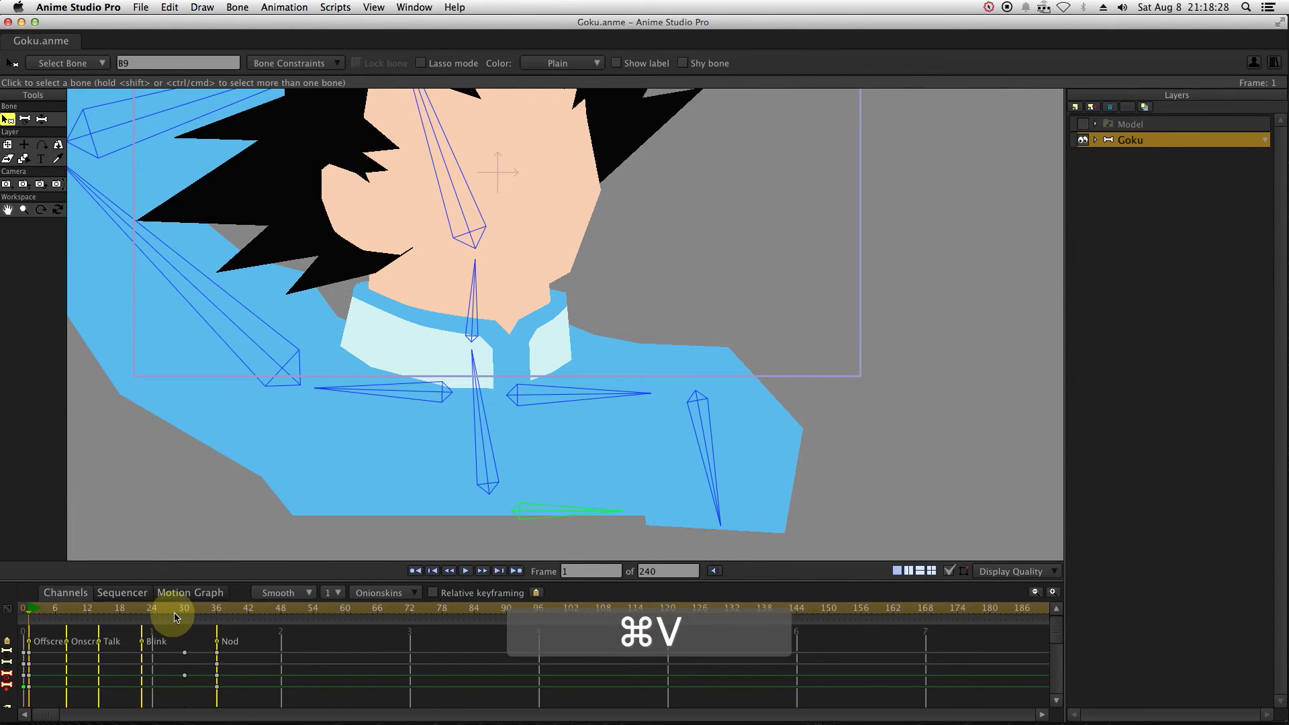
left_click(185, 614)
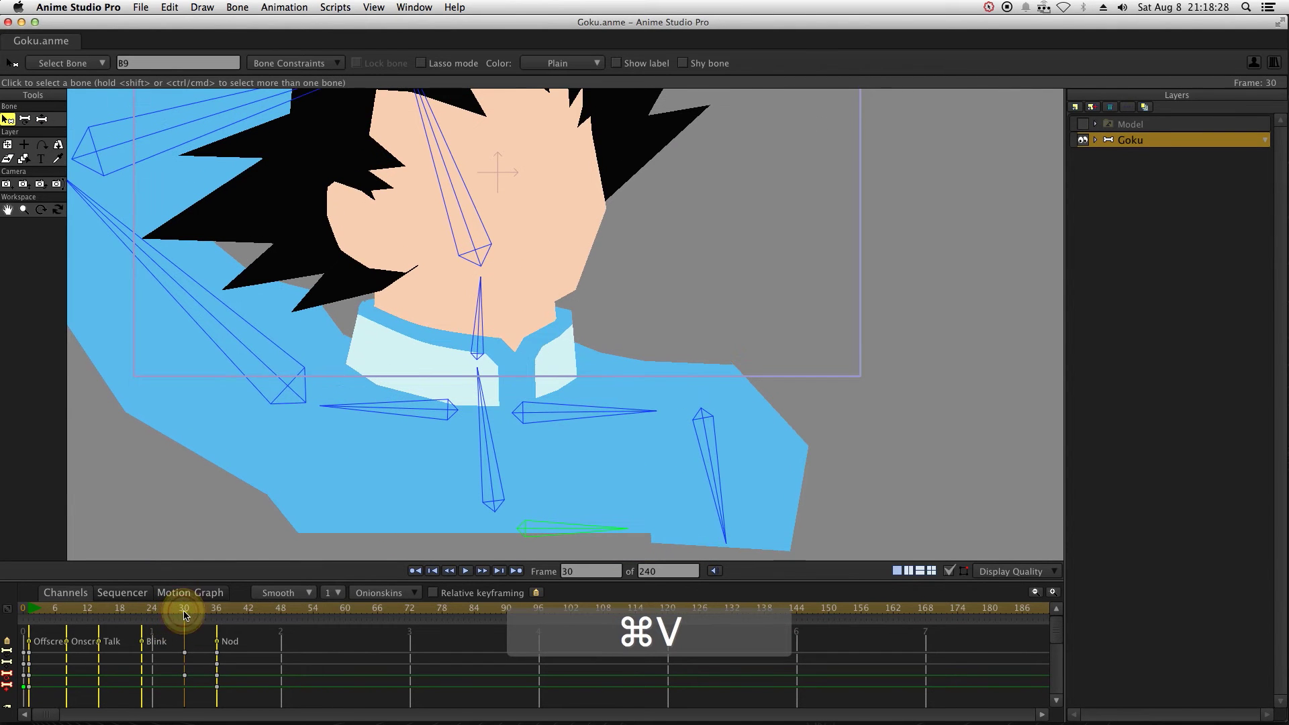
key("super+v")
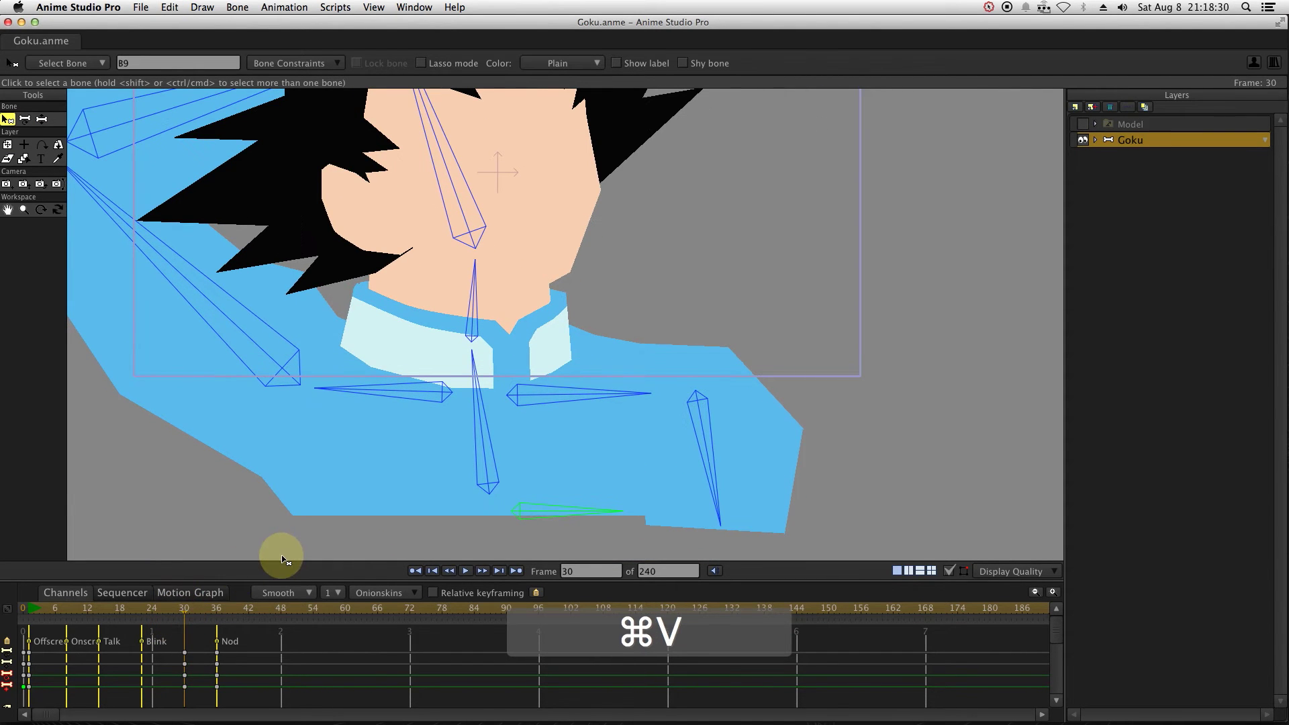
- In the output-only view, keyframe the camera at frame 8 and track it to about Y 1.35 at frame 1 so Goku starts out of frame
key("super+j")
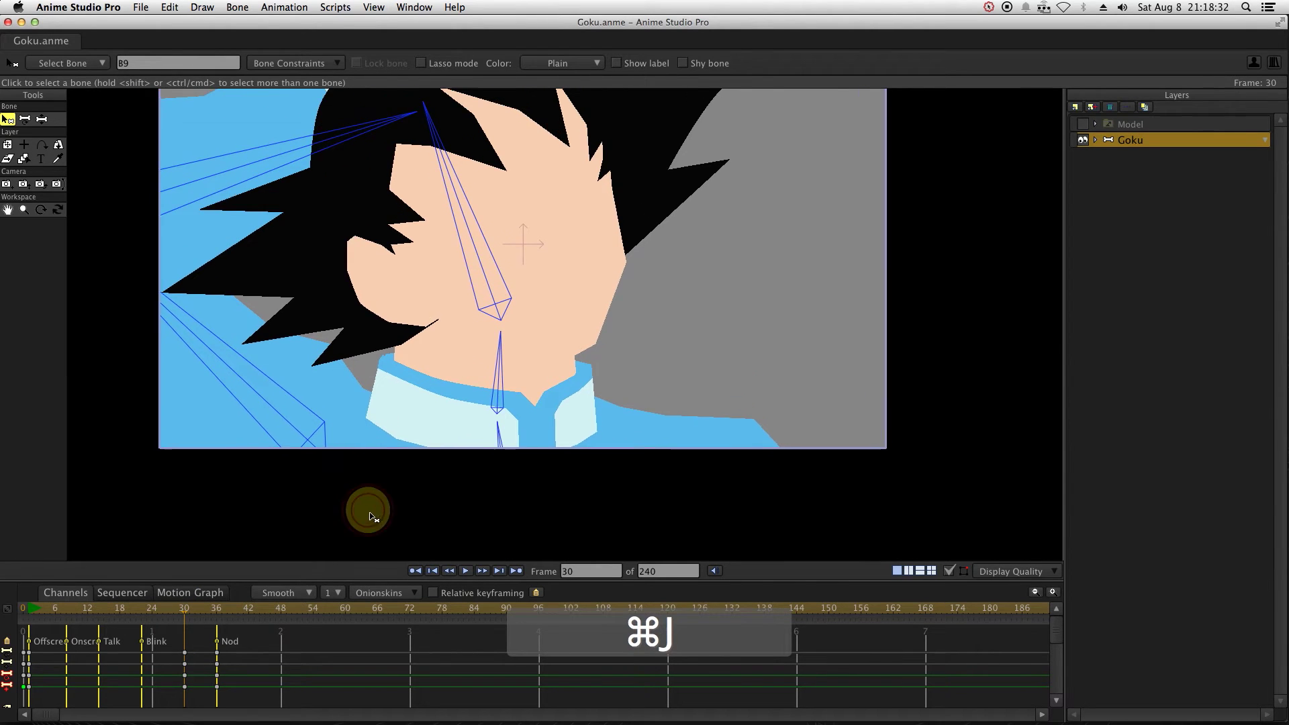
key("space")
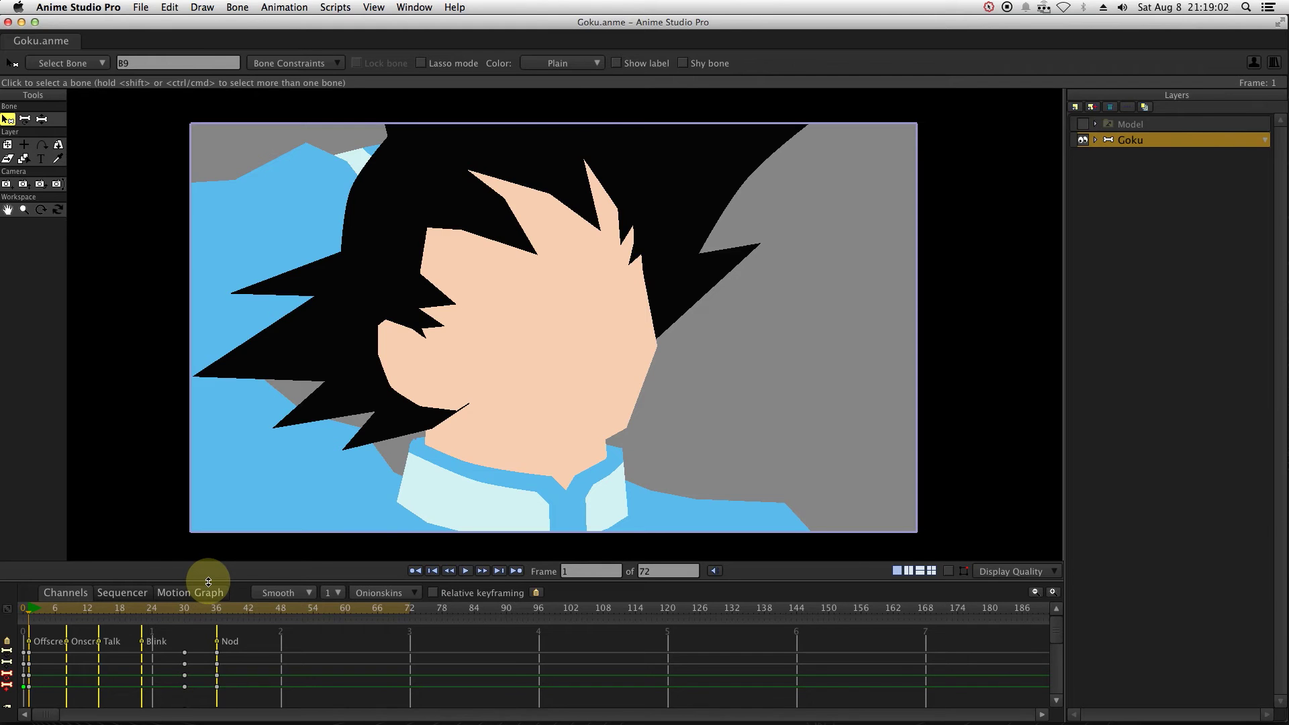
key("KP_4")
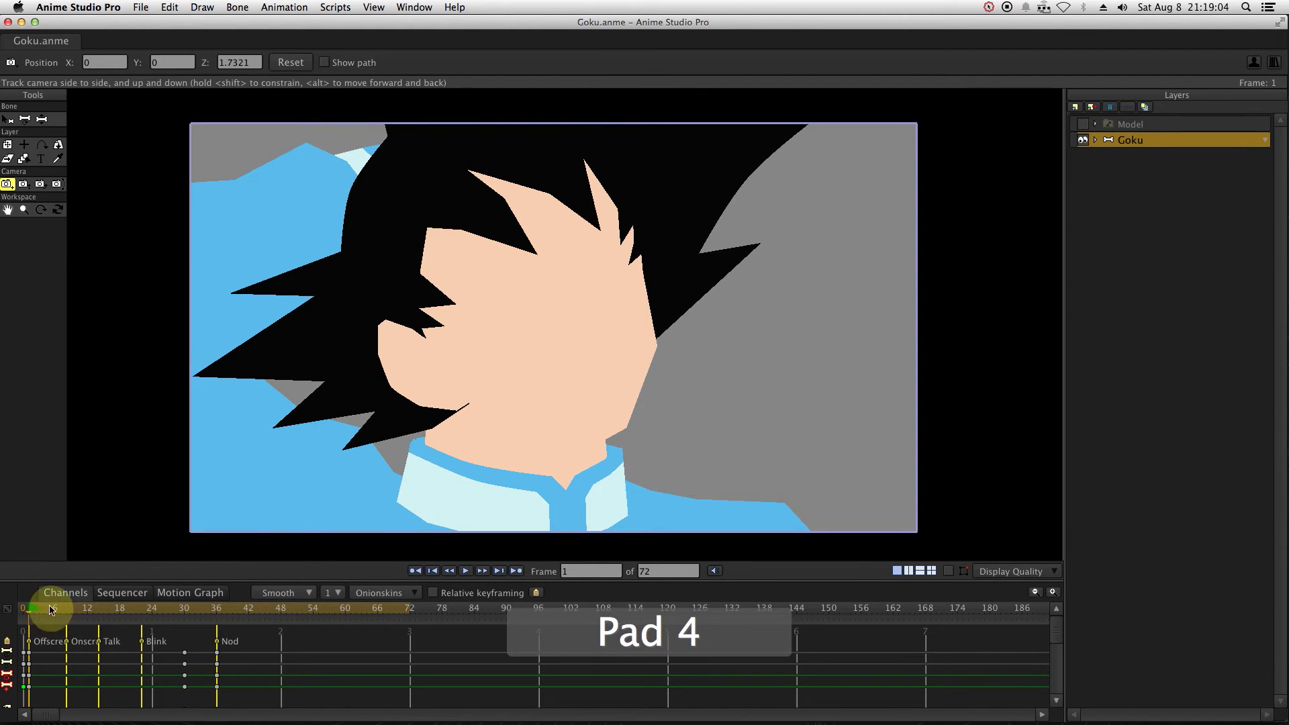
left_click_drag(29, 609, 73, 609)
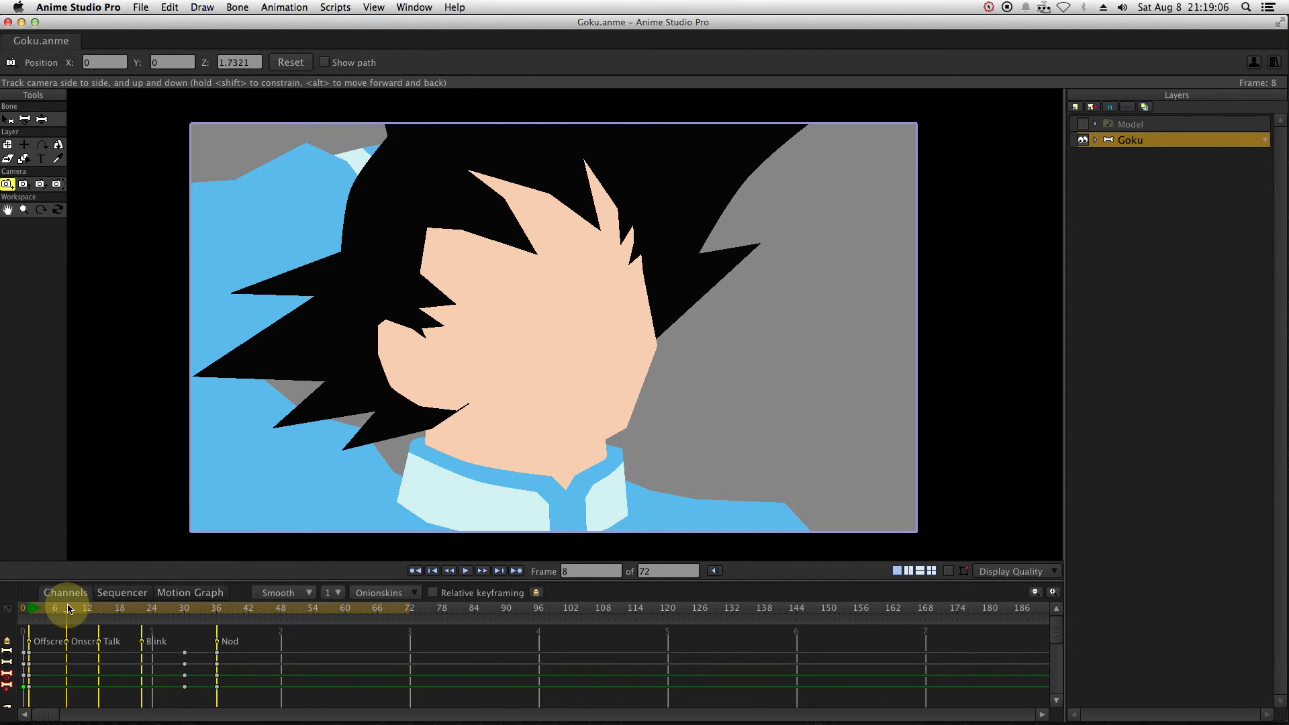
key("shift")
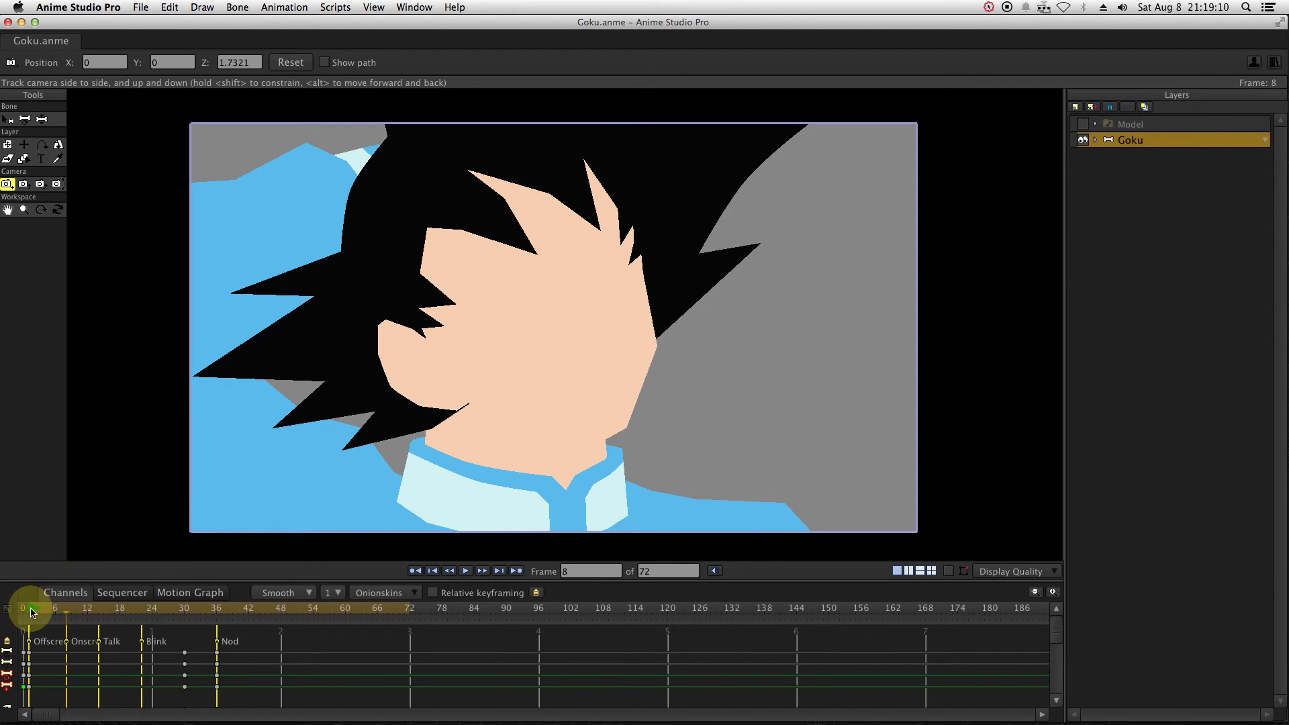
key("shift")
left_click_drag(311, 368, 356, 607)
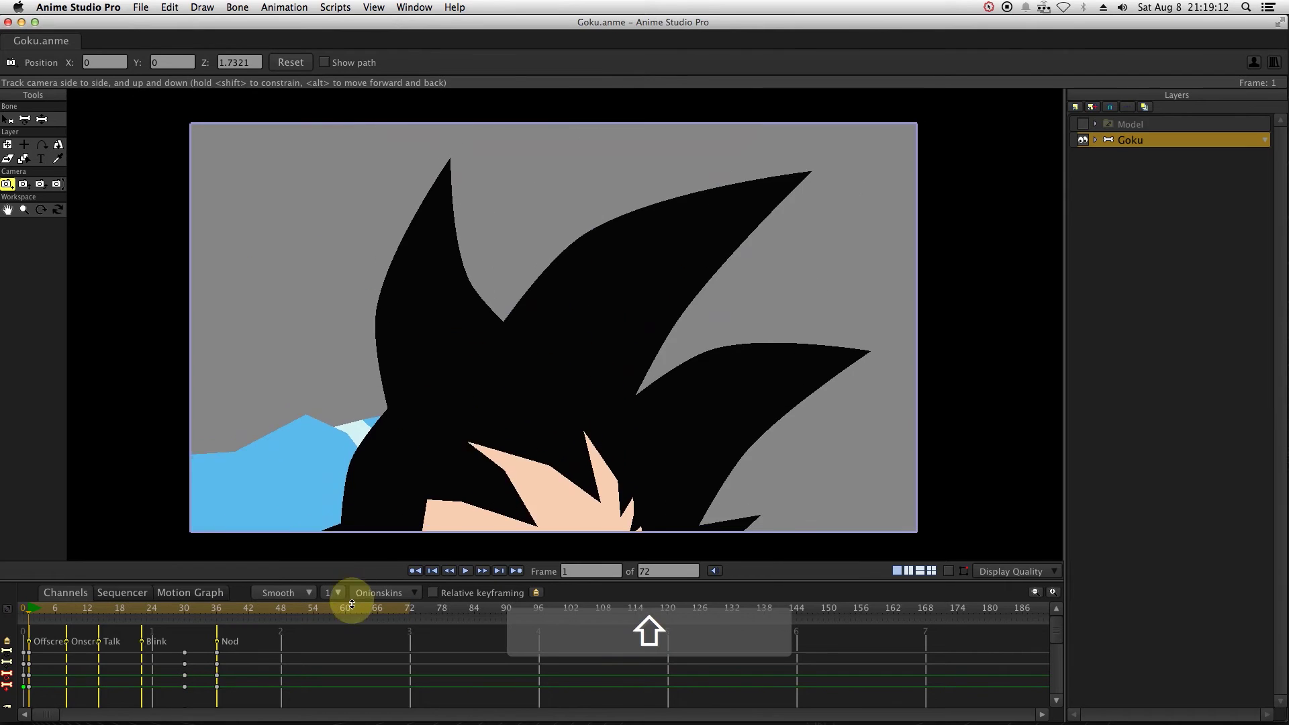
left_click_drag(413, 258, 405, 591)
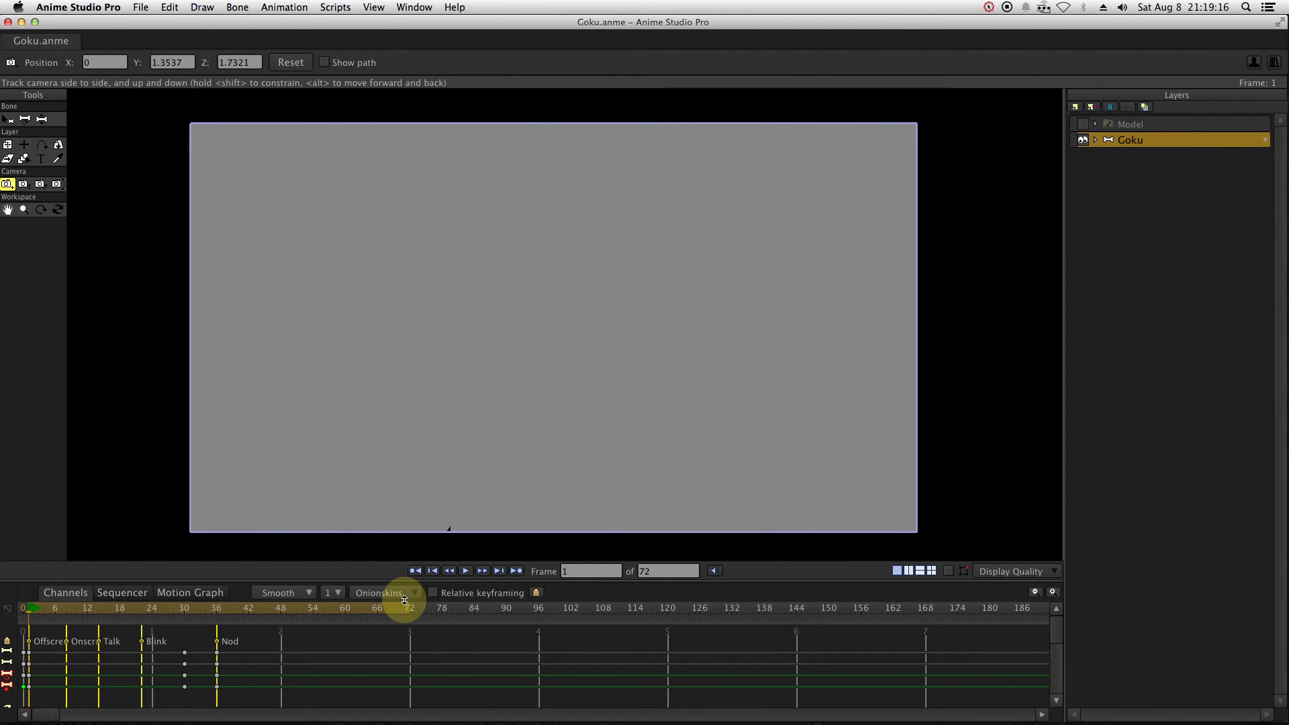
key("space")
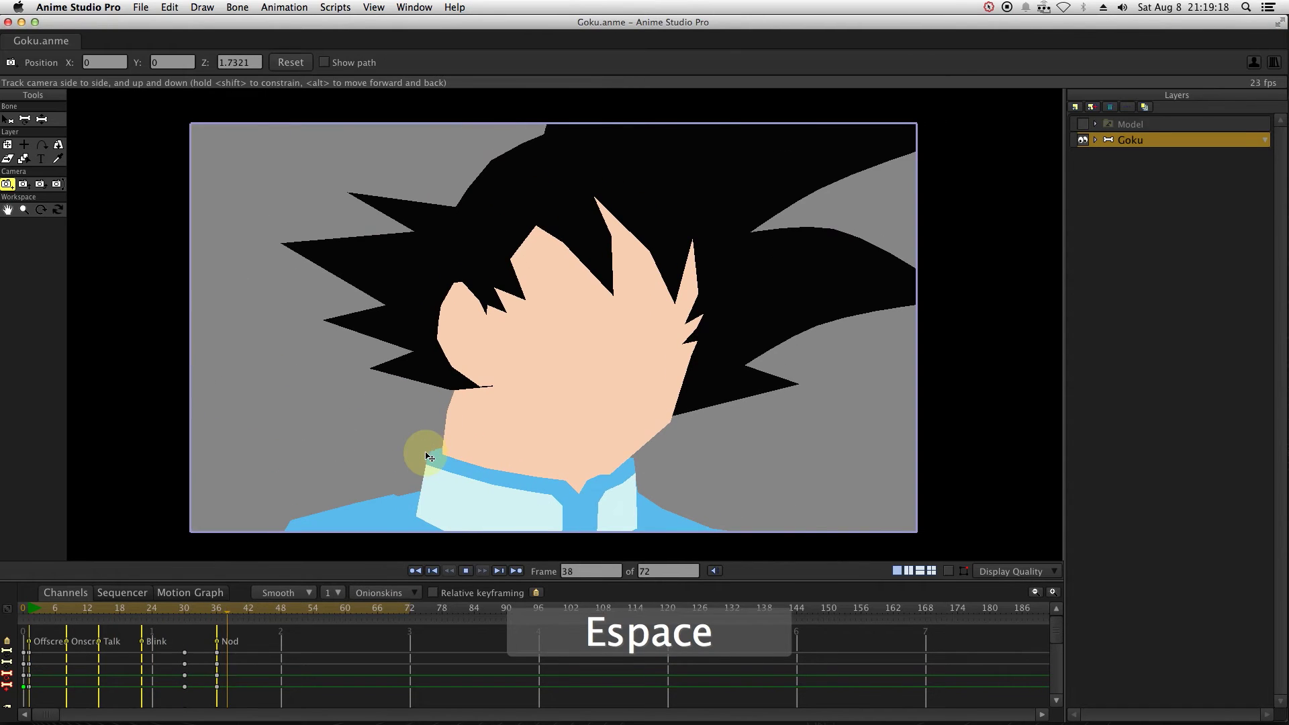
left_click(30, 611)
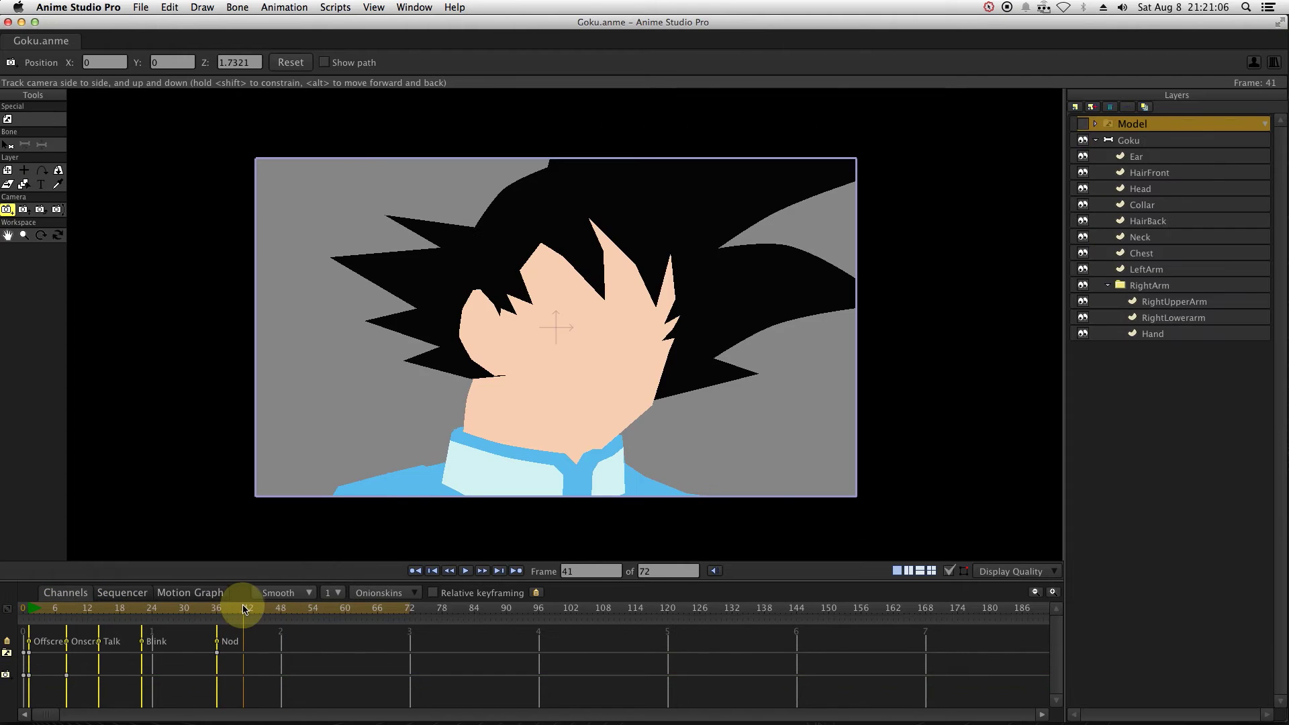
- Move the Nod marker and the Goku layer's bone keyframes from frame 36 to frame 34, and play the head turn
left_click_drag(244, 608, 216, 608)
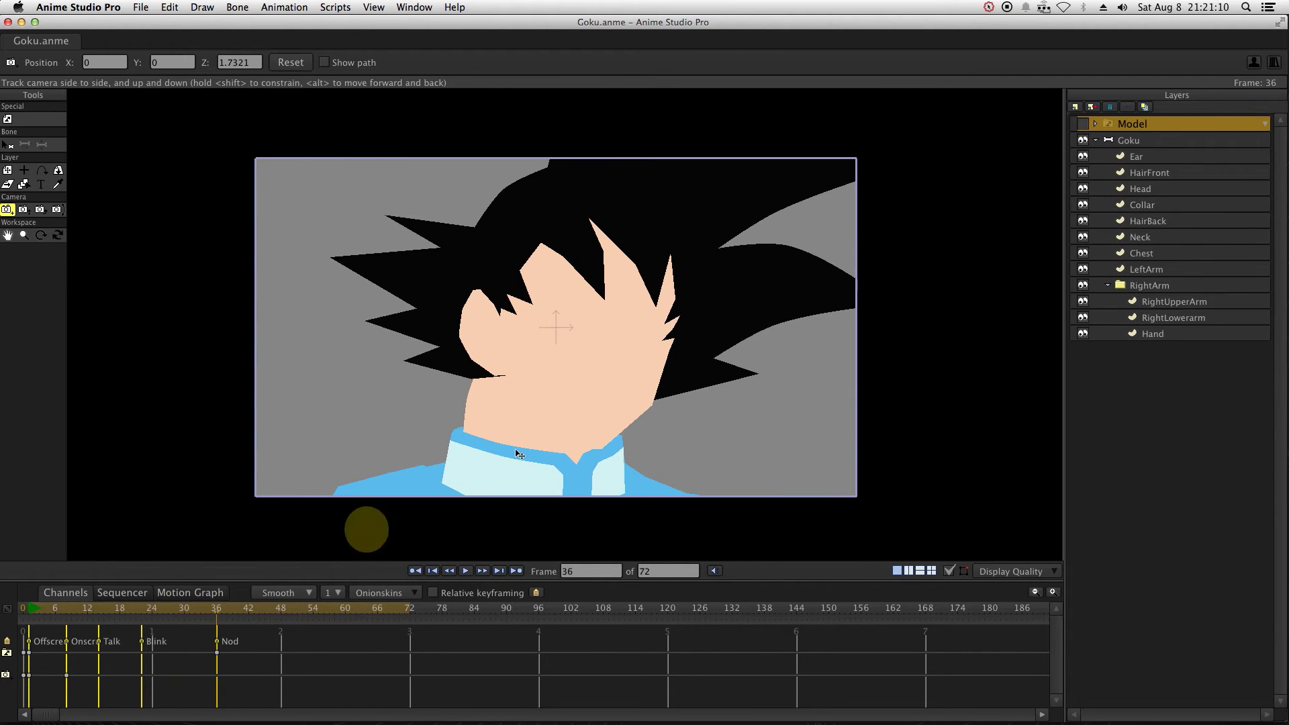
left_click(1133, 140)
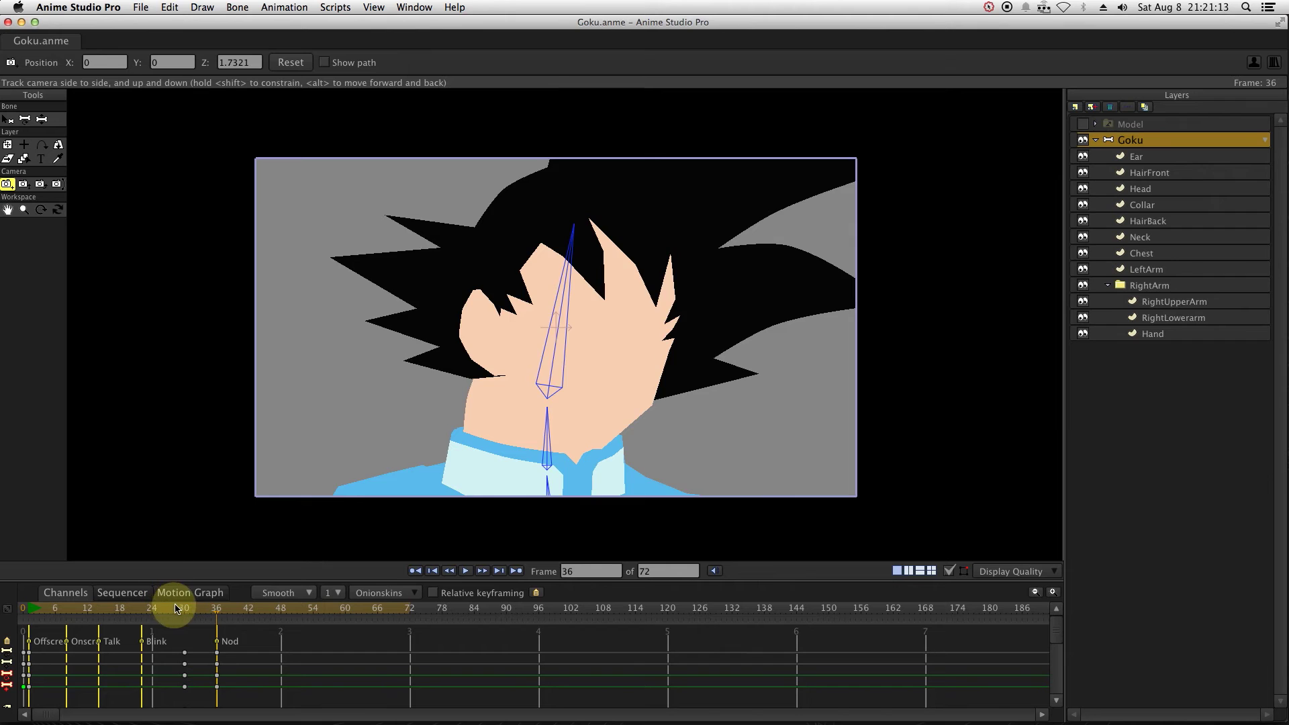
left_click_drag(177, 608, 185, 608)
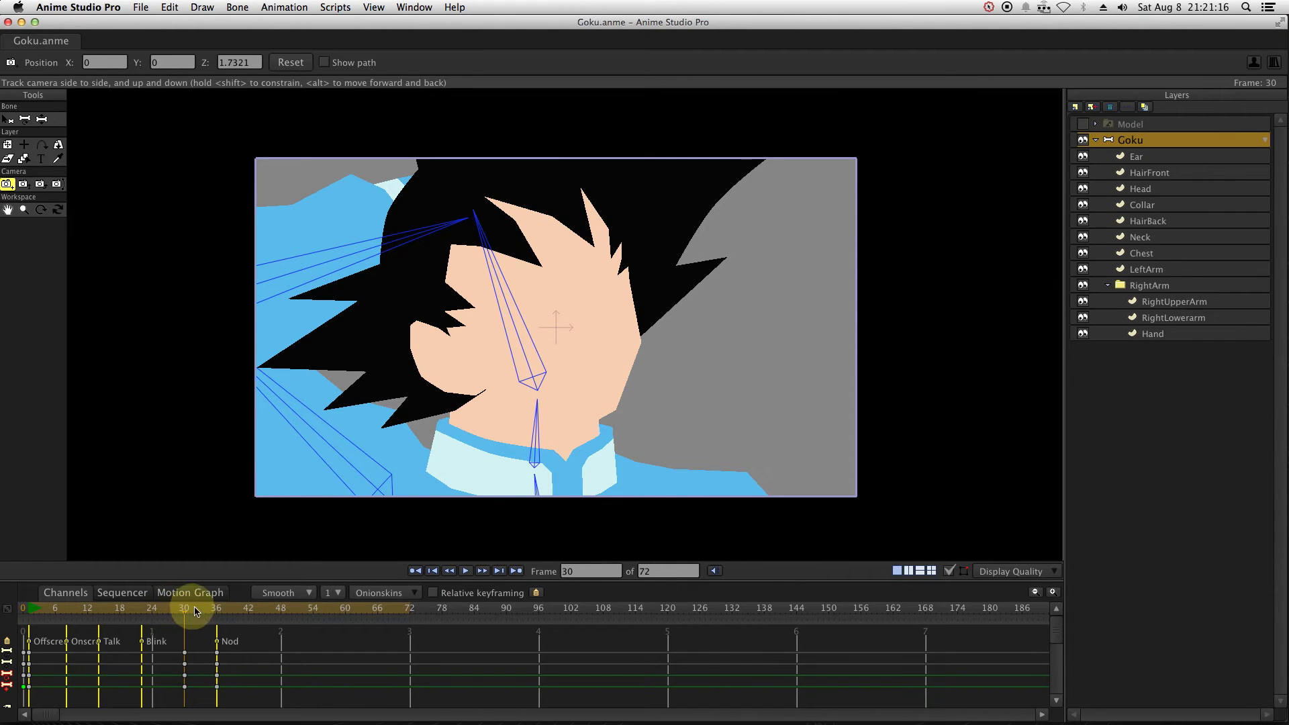
left_click(222, 648)
left_click_drag(234, 641, 212, 700)
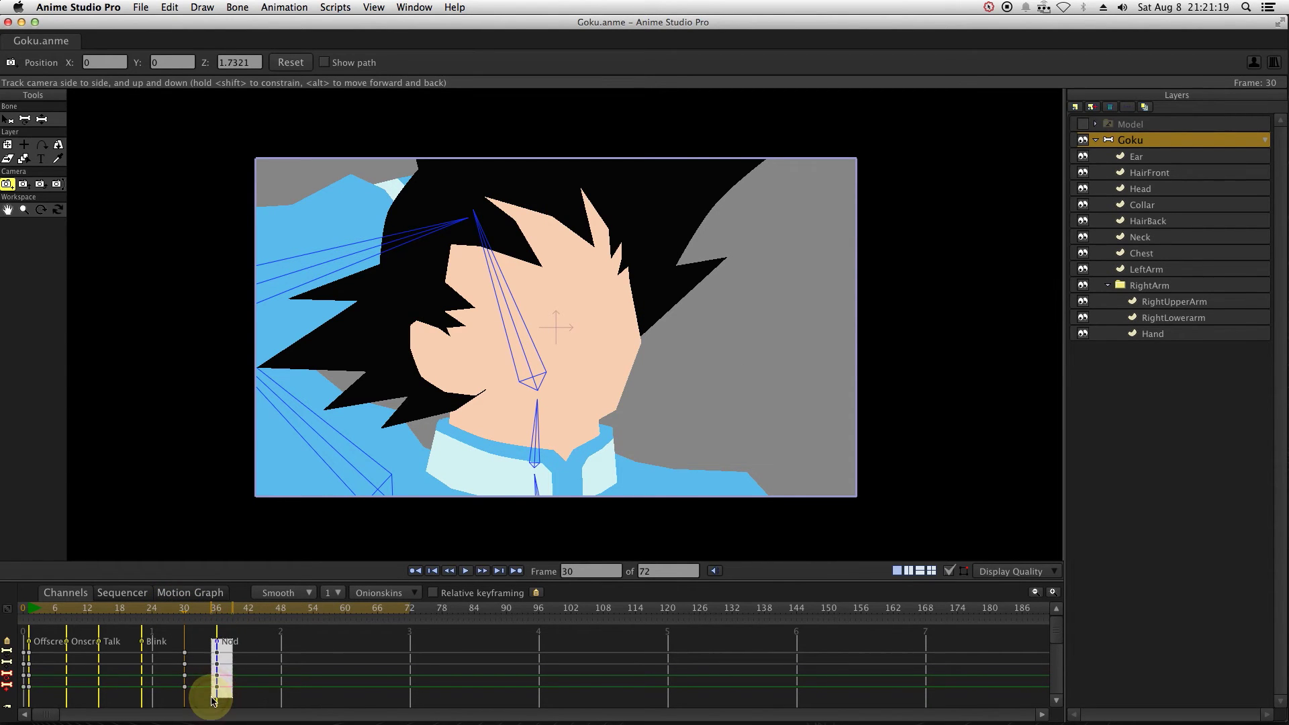
key("space")
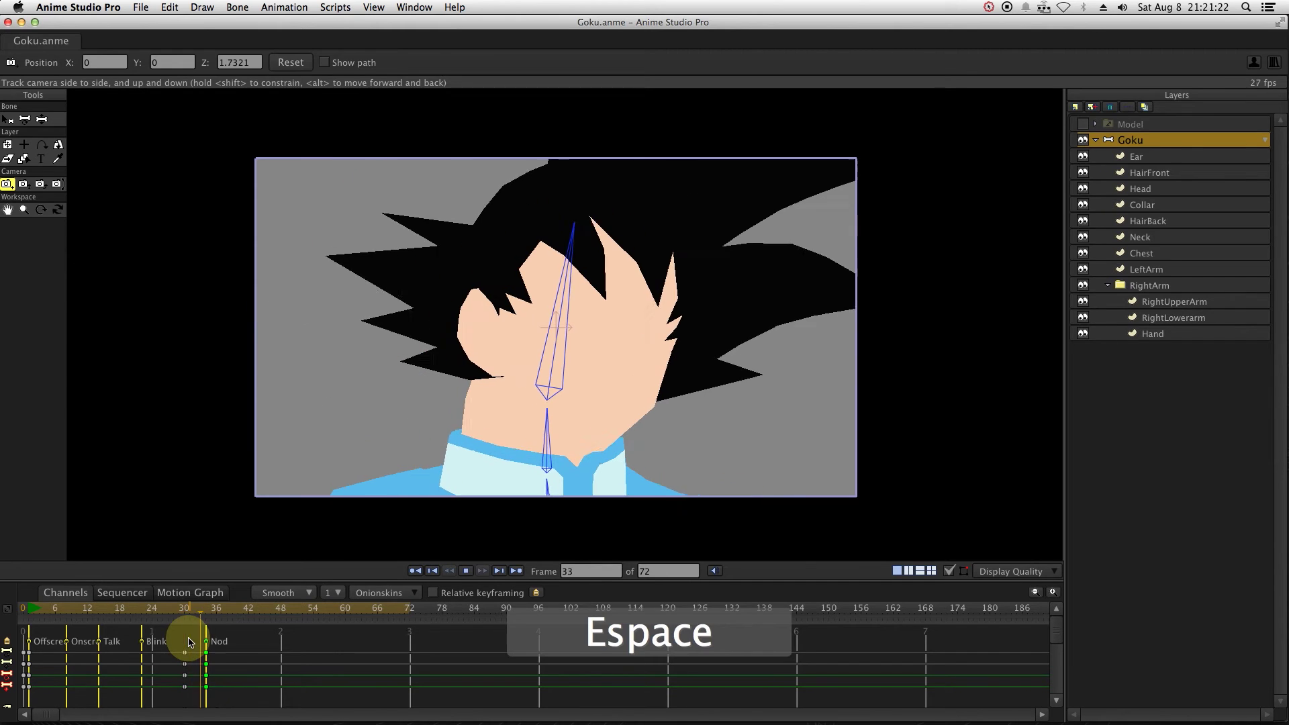
left_click_drag(179, 608, 207, 603)
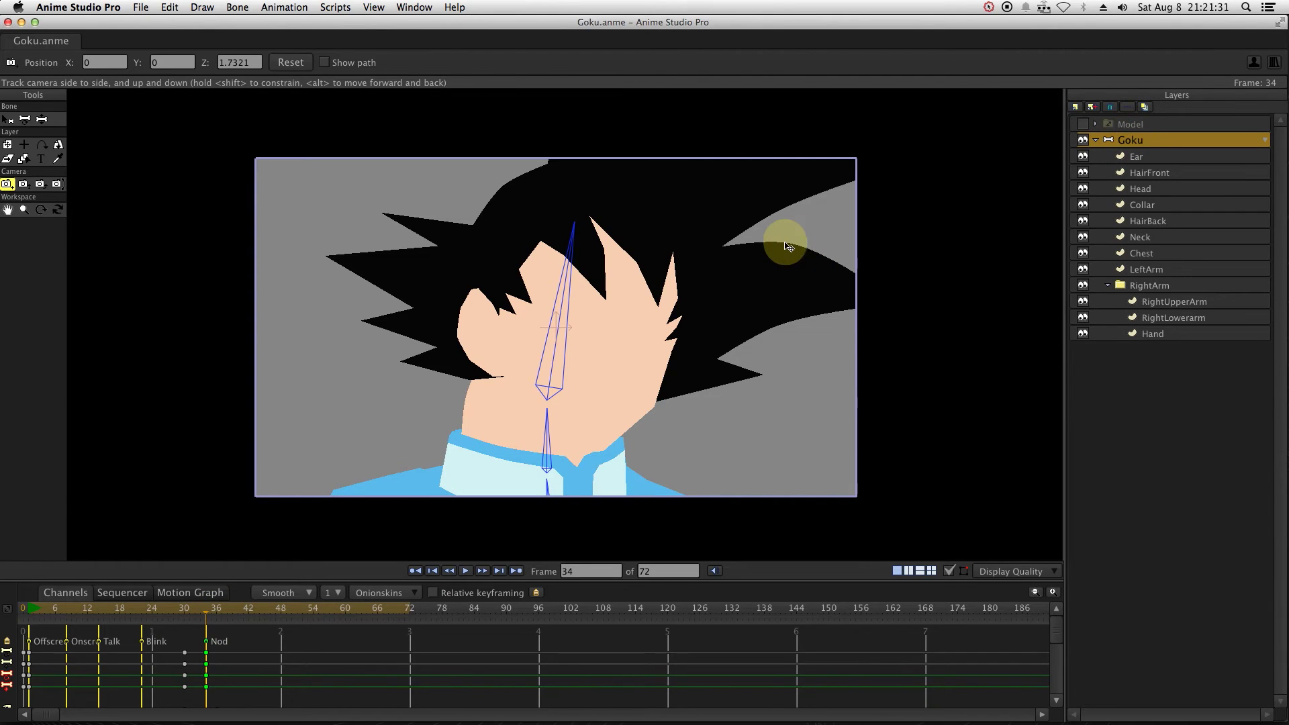
- Move the Goku layer's position keyframe with Z -0.15 to frame 34 to line up with Nod, and play the result
key("m")
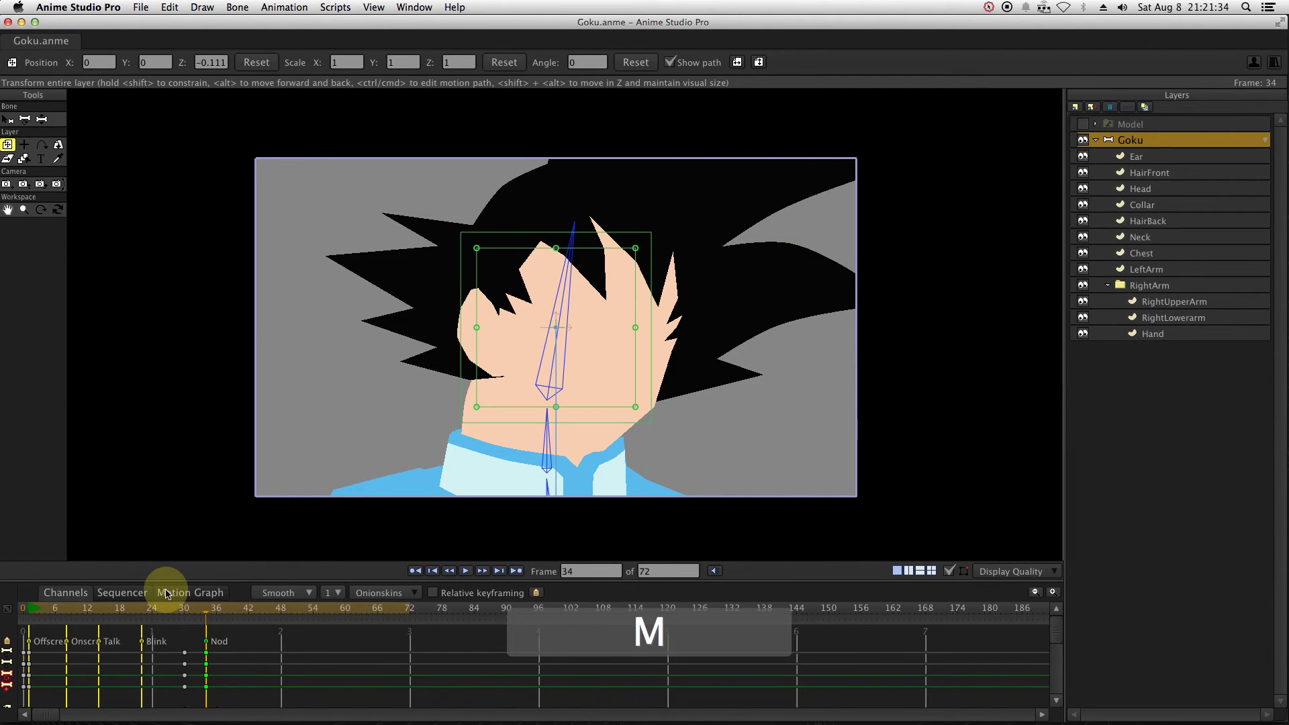
key("Right")
key("Right")
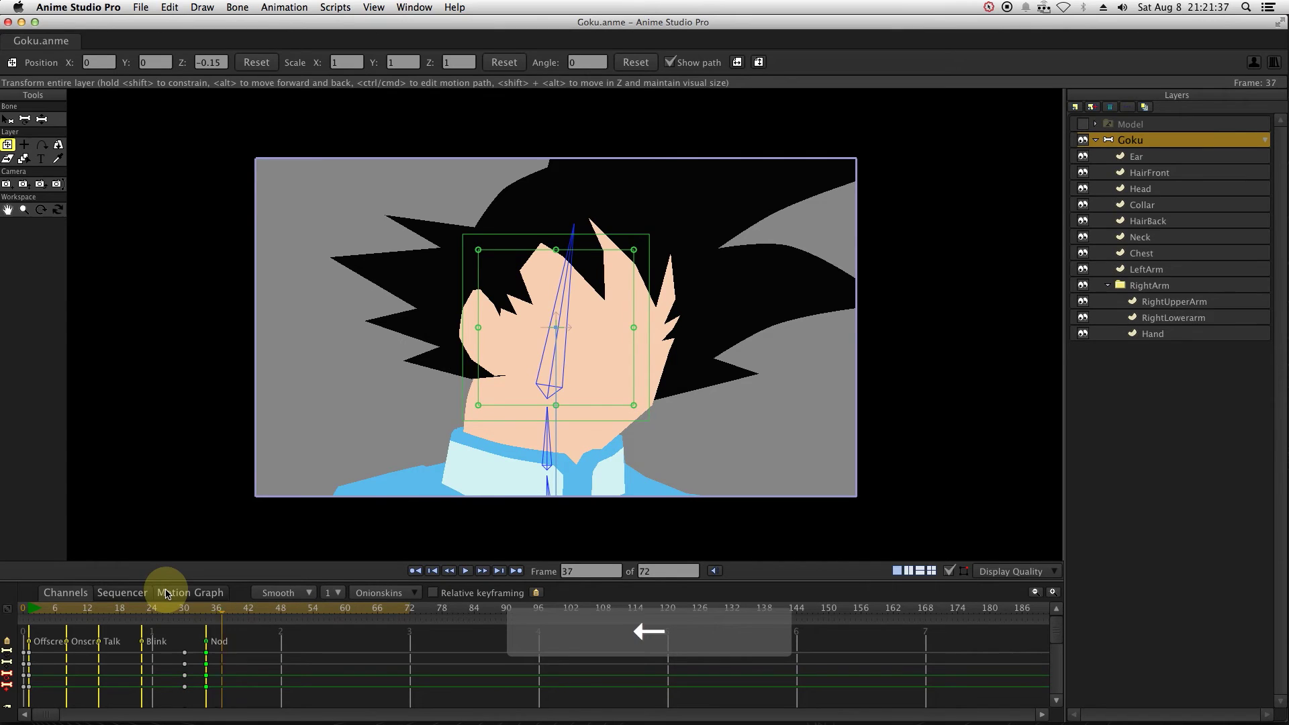
key("Left")
key("Left")
key("Left")
left_click_drag(238, 582, 241, 528)
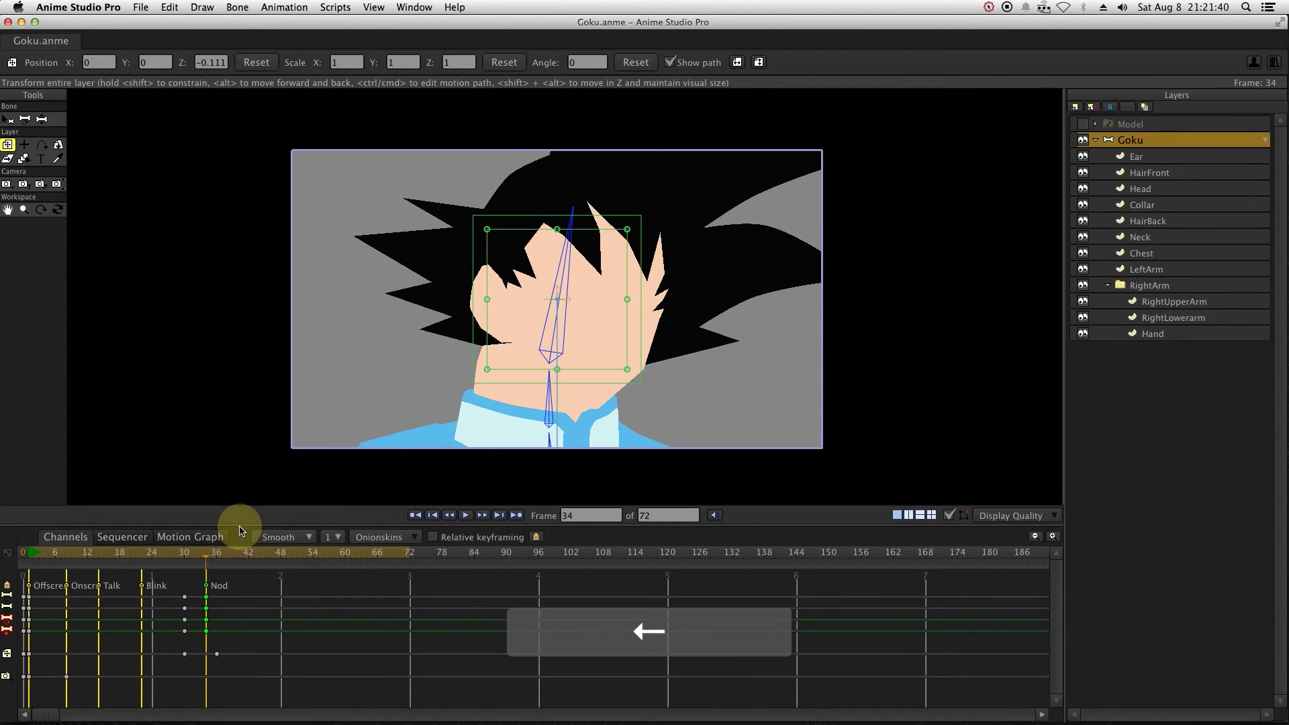
left_click(210, 655)
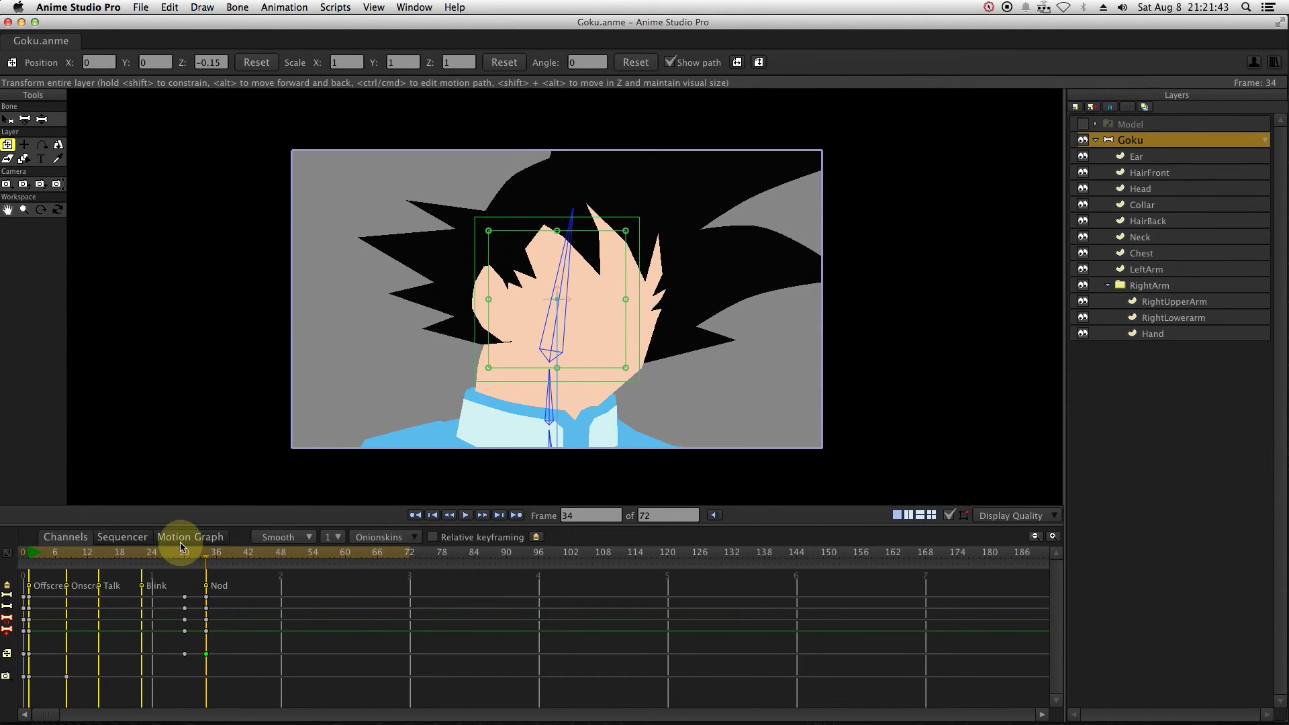
left_click(182, 557)
key("space")
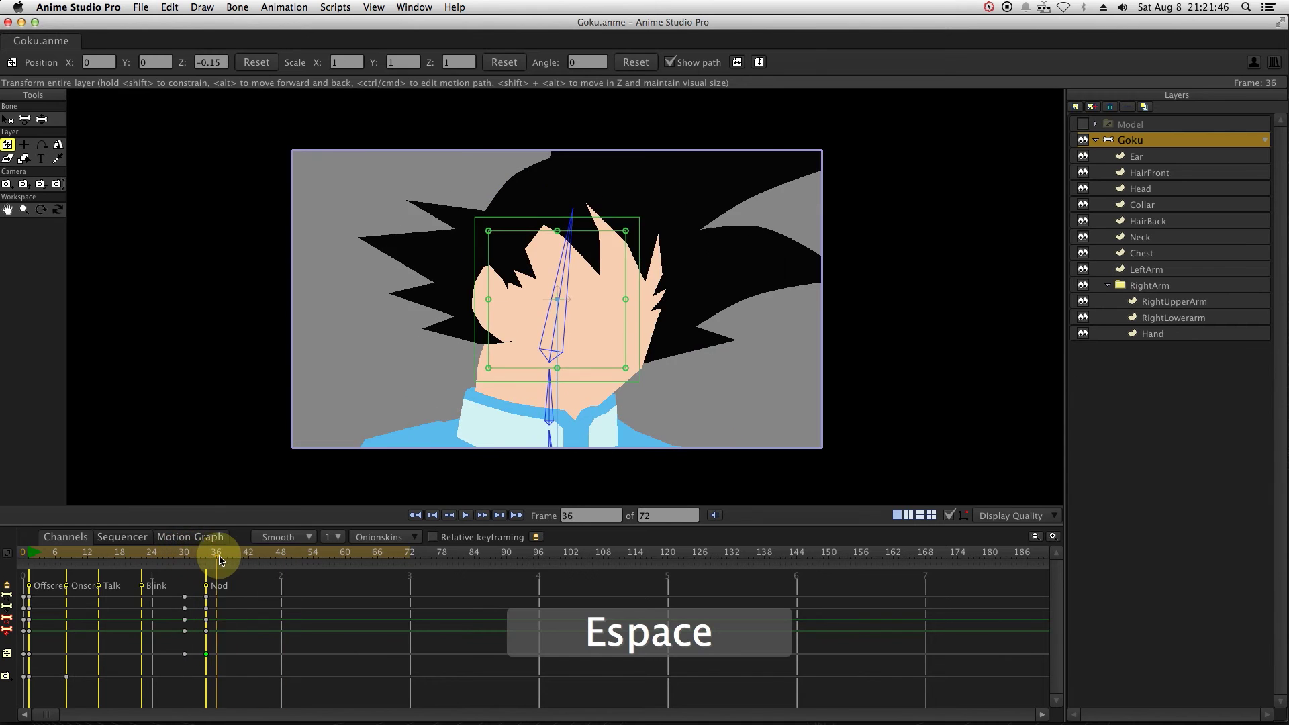
key("space")
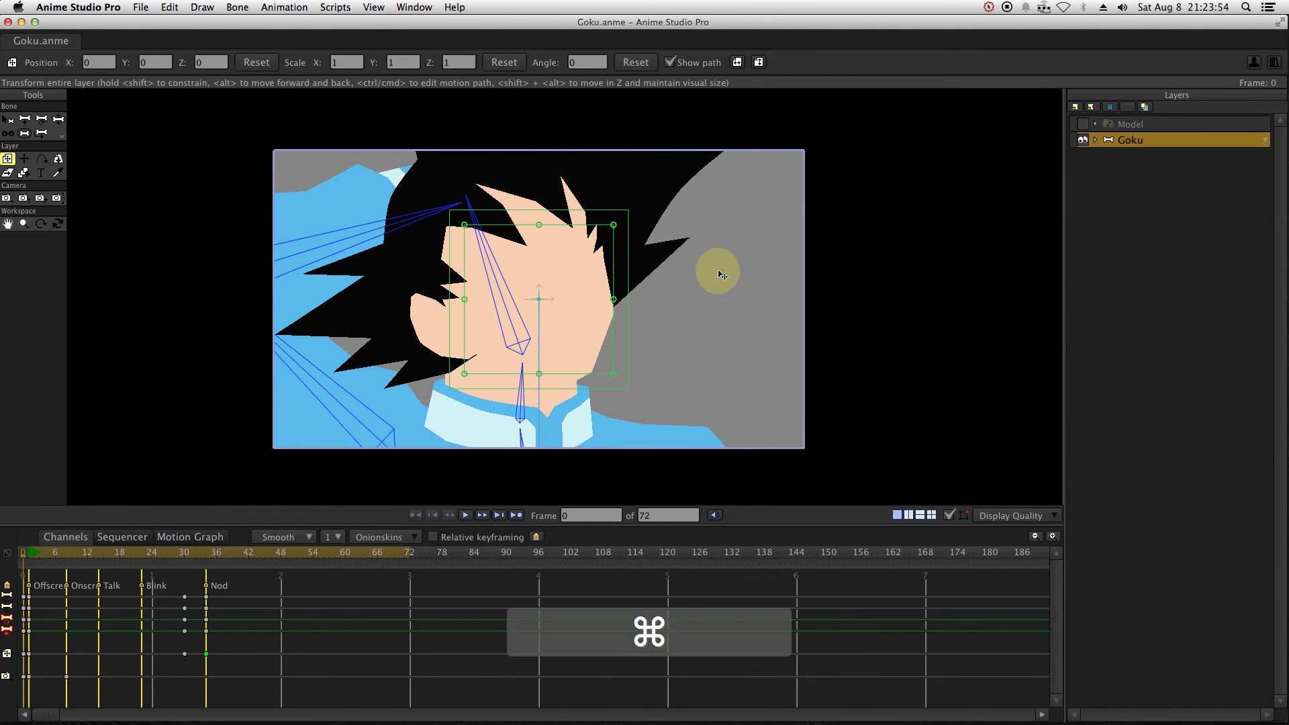
- At frame 0, turn off the output-only view and add one bone in each of the four hair spikes behind Goku's ear
key("super+k")
key("super+j")
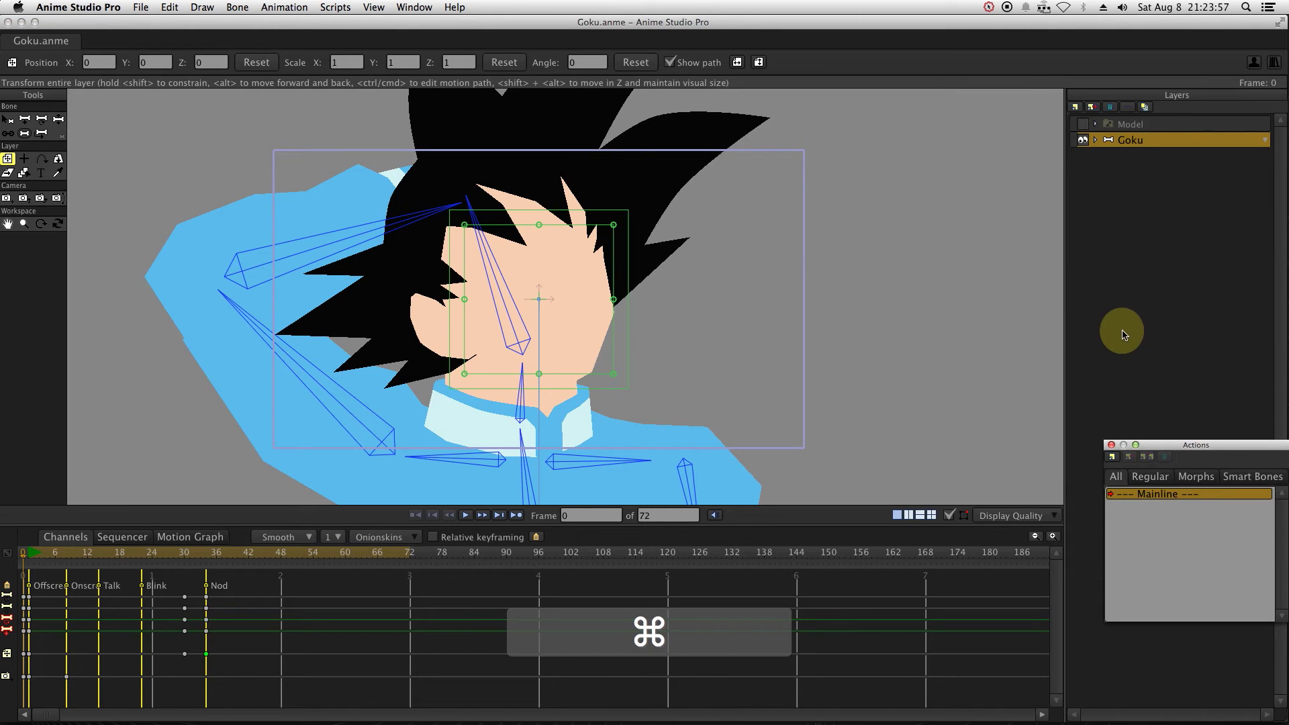
key("super+k")
key("a")
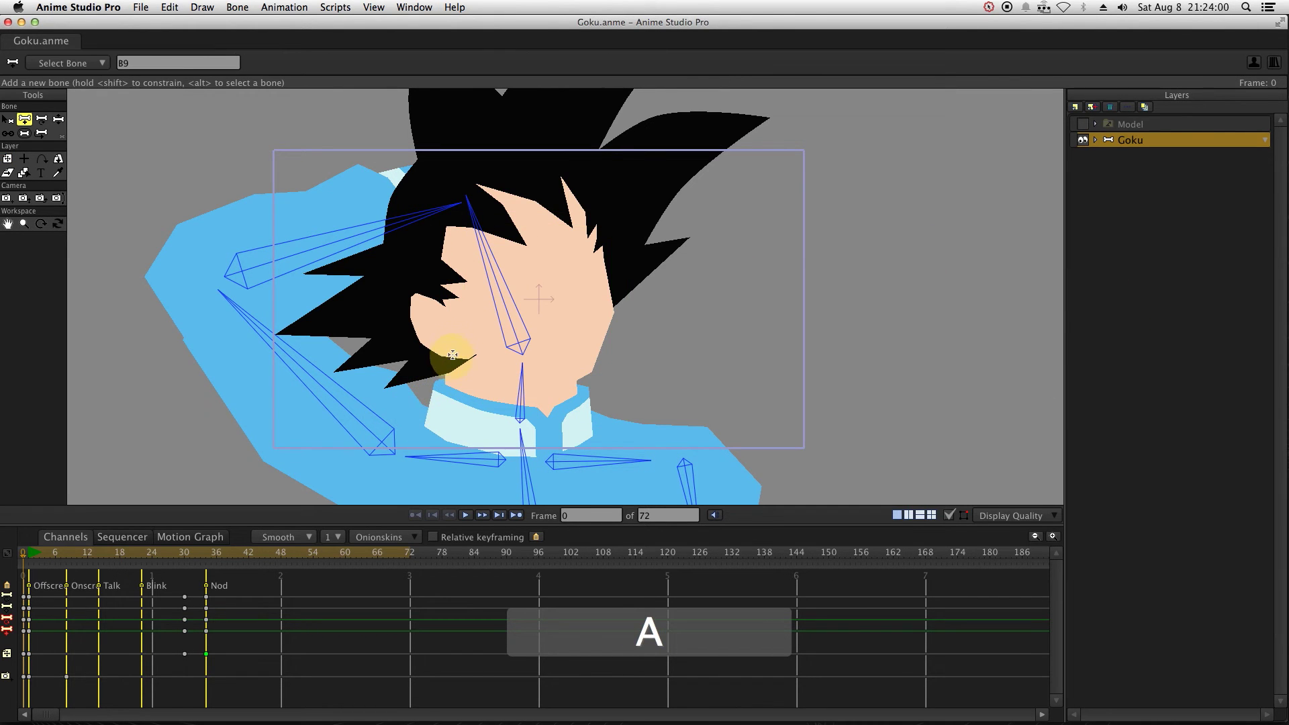
left_click_drag(452, 355, 402, 377)
left_click(435, 326)
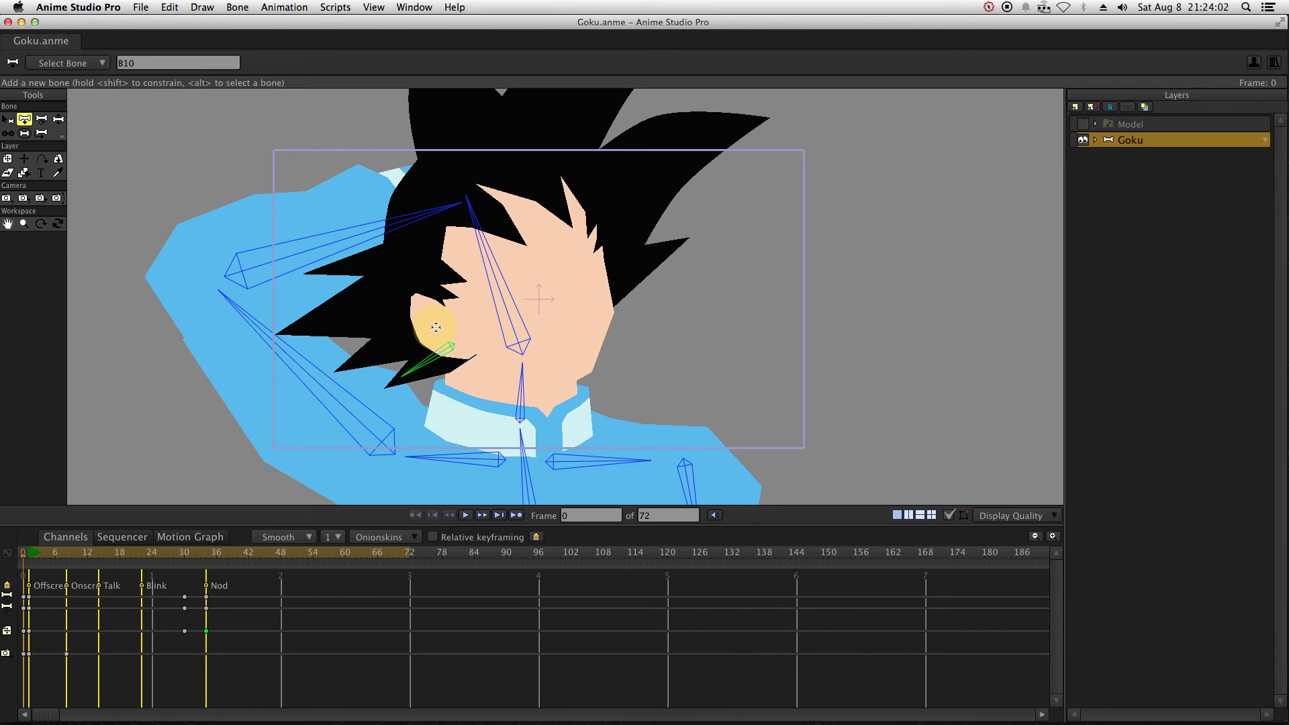
left_click_drag(425, 331, 366, 354)
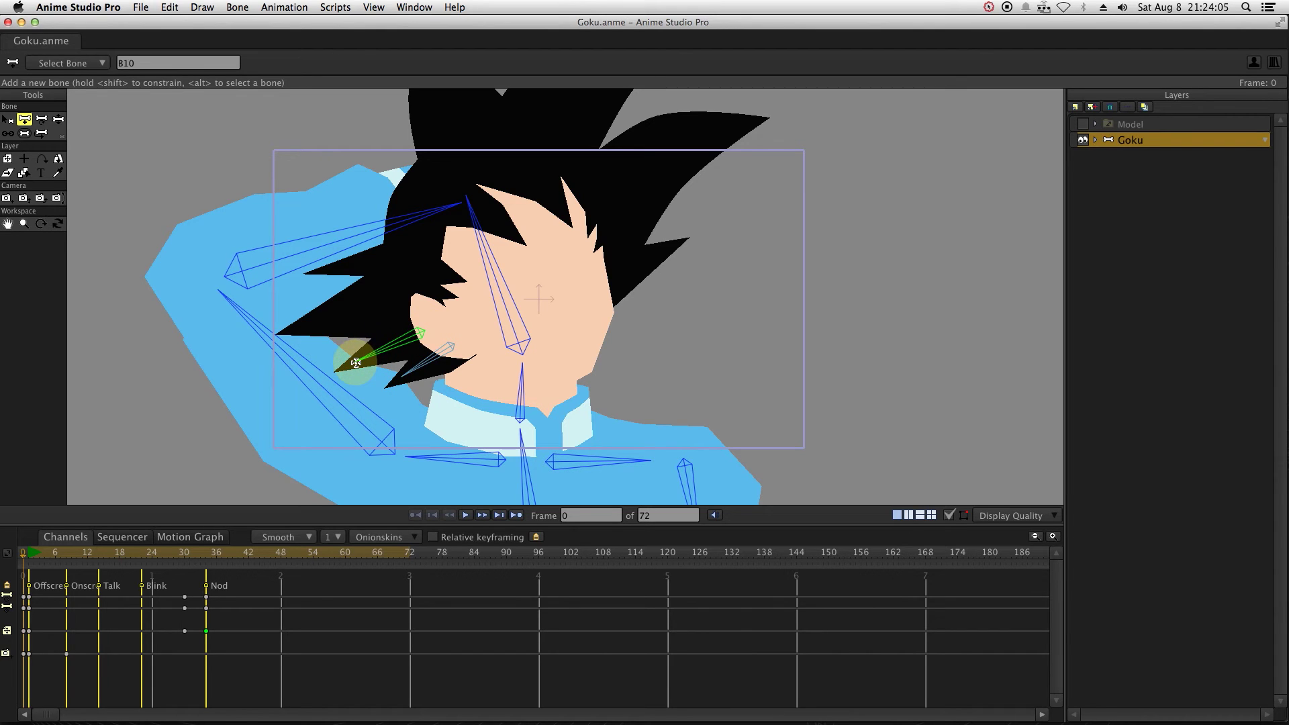
left_click_drag(396, 311, 297, 328)
left_click_drag(412, 258, 341, 265)
- Add a chain of two bones running up through the upright hair spike on top of Goku's head
scroll(456, 181, "up", 3)
left_click_drag(452, 196, 441, 150)
scroll(436, 168, "up", 3)
left_click_drag(429, 170, 435, 118)
- Add a chain of two bones, from base to tip, in each of the two large curved hair spikes above the forehead
left_click(493, 232)
left_click_drag(510, 250, 582, 161)
left_click_drag(583, 161, 702, 101)
left_click_drag(592, 315, 654, 260)
left_click_drag(655, 261, 733, 235)
left_click(608, 385)
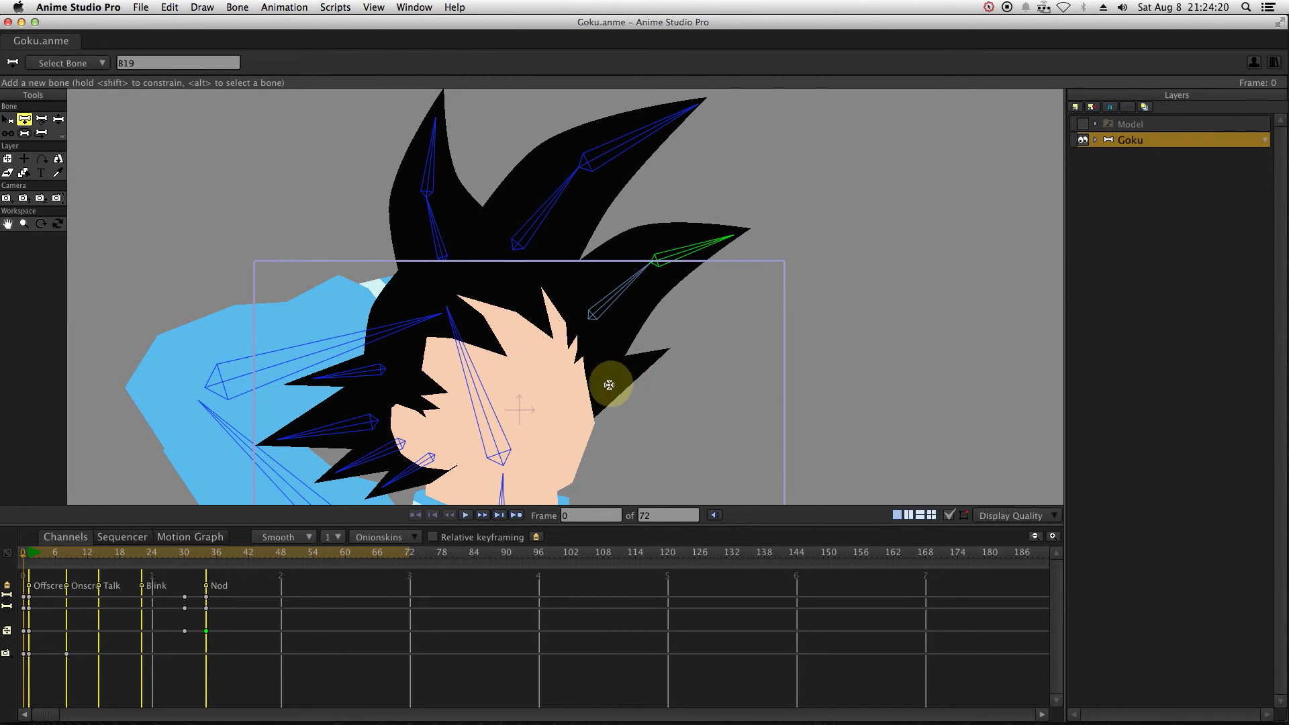
- Add a chain of two bones, from base to tip, in the small hair spike in front of Goku's face
left_click_drag(596, 398, 631, 370)
left_click_drag(632, 370, 670, 345)
key("b")
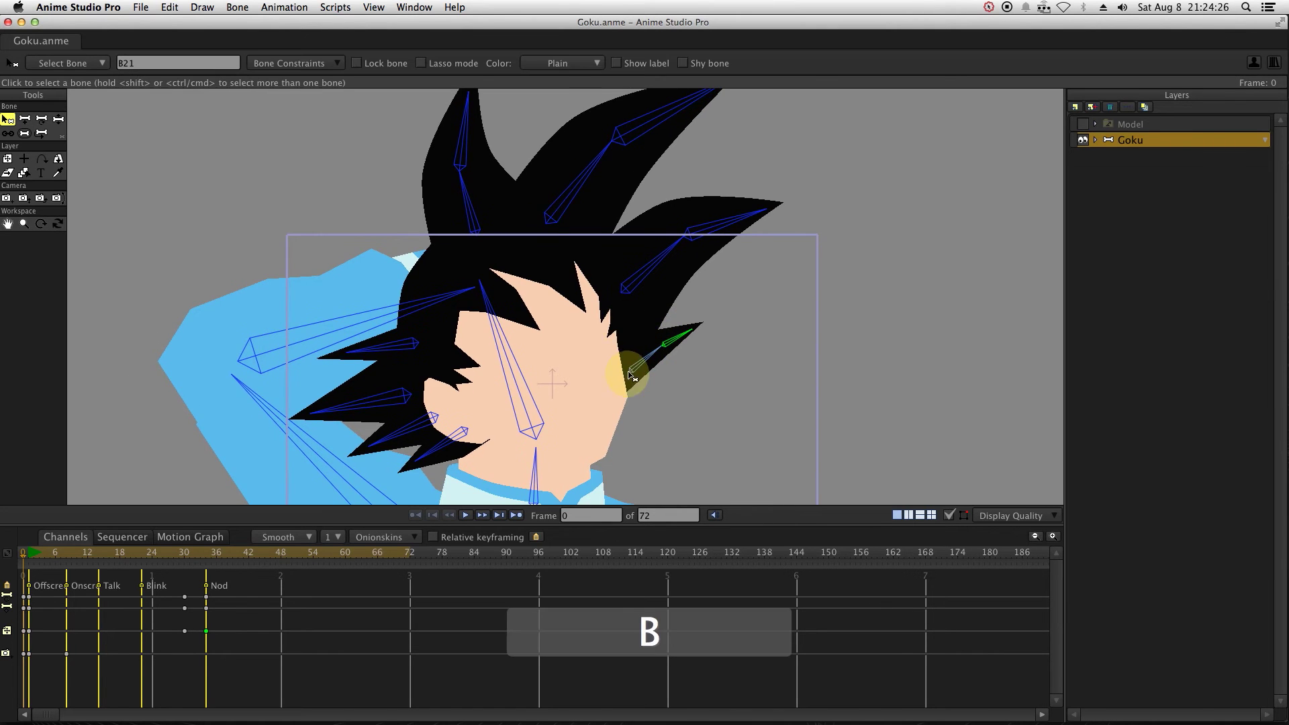
- Parent the base bones of all eight hair spikes to the head bone
scroll(497, 289, "down", 2)
left_click(509, 247)
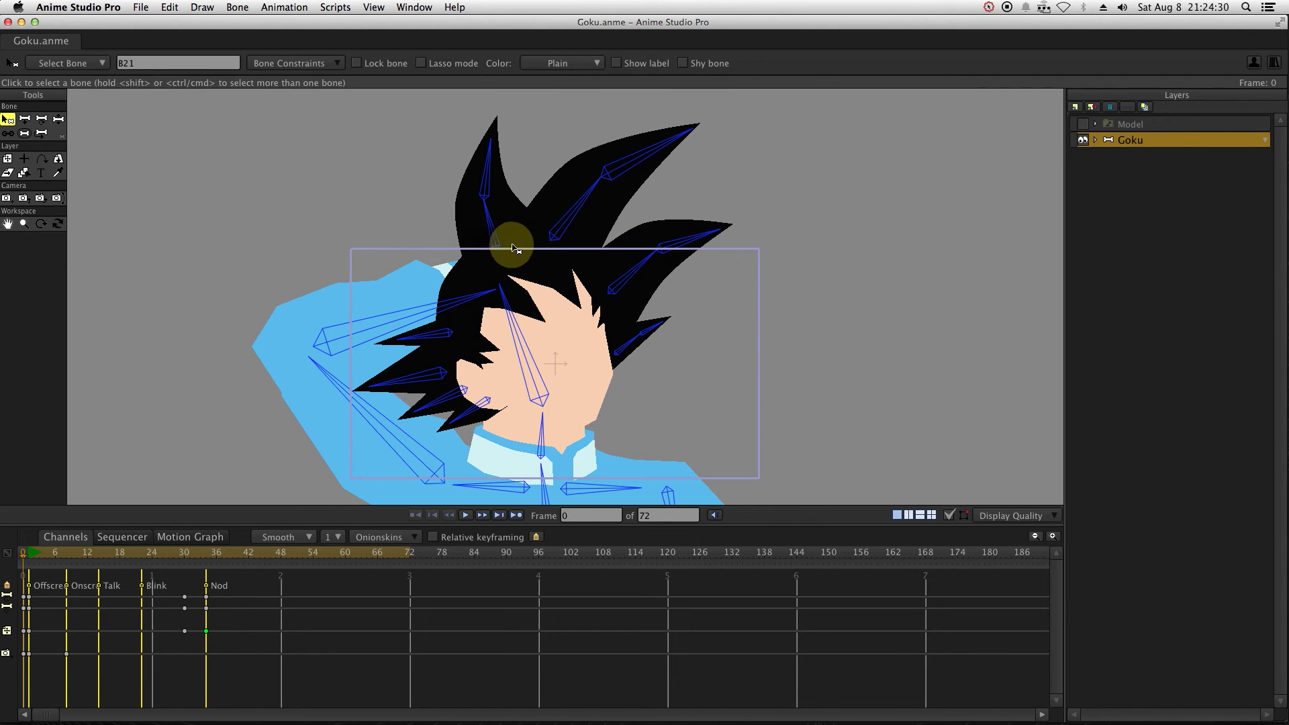
left_click(577, 250, "shift")
left_click(649, 323, "shift")
left_click(626, 369, "shift")
left_click(443, 316, "shift")
left_click(447, 369, "shift")
left_click(483, 394, "shift")
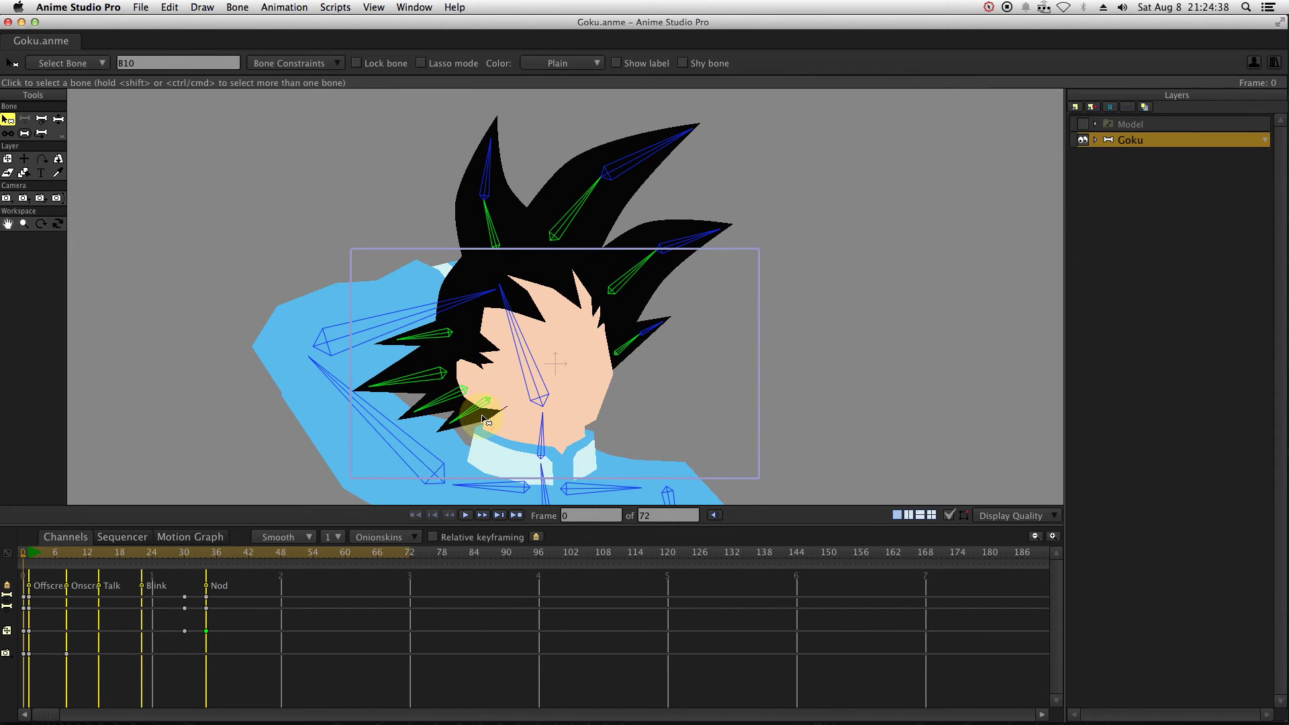
key("p")
left_click(518, 329)
- Shorten the four bones behind Goku's ear by moving their bases outward into their hair spikes
key("b")
key("t")
left_click_drag(452, 331, 458, 394)
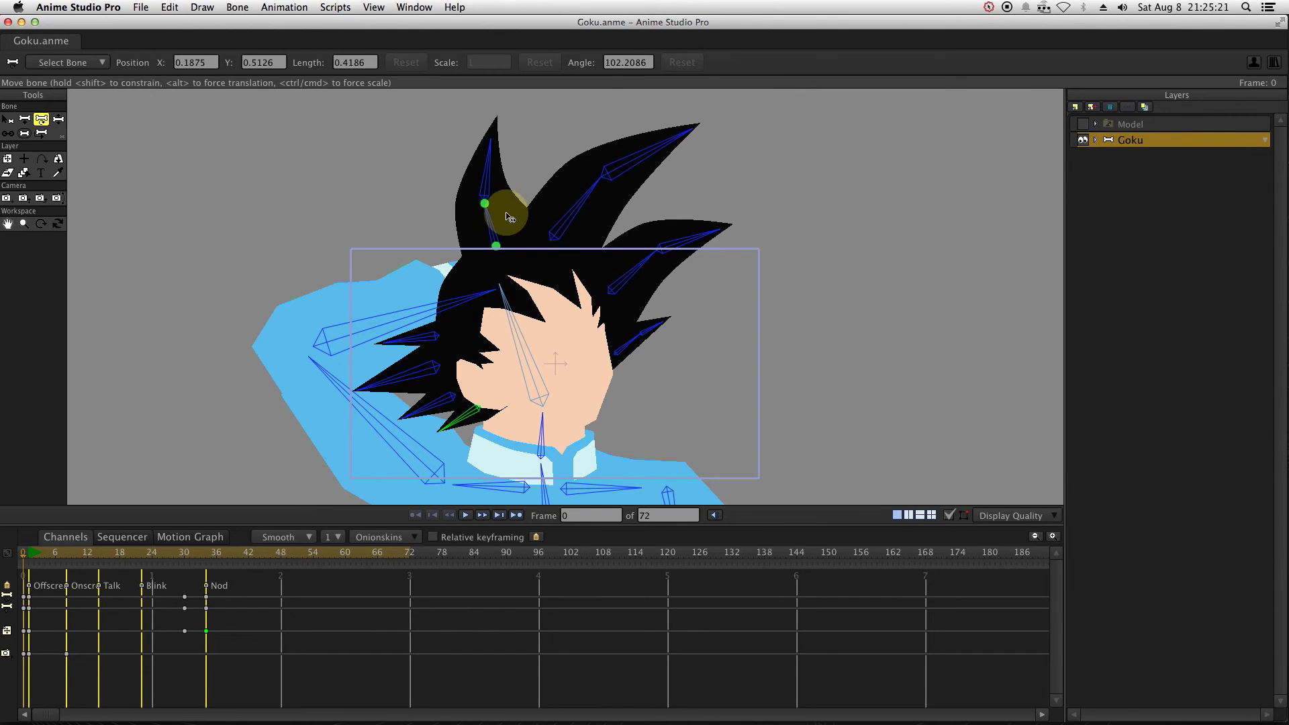
- Test-bend the large curved hair spike above the forehead with Manipulate Bones
key("p")
key("z")
left_click(678, 131)
- Flexi-bind the HairBack layer to the head bone and all the hair spike bones
left_click(1095, 140)
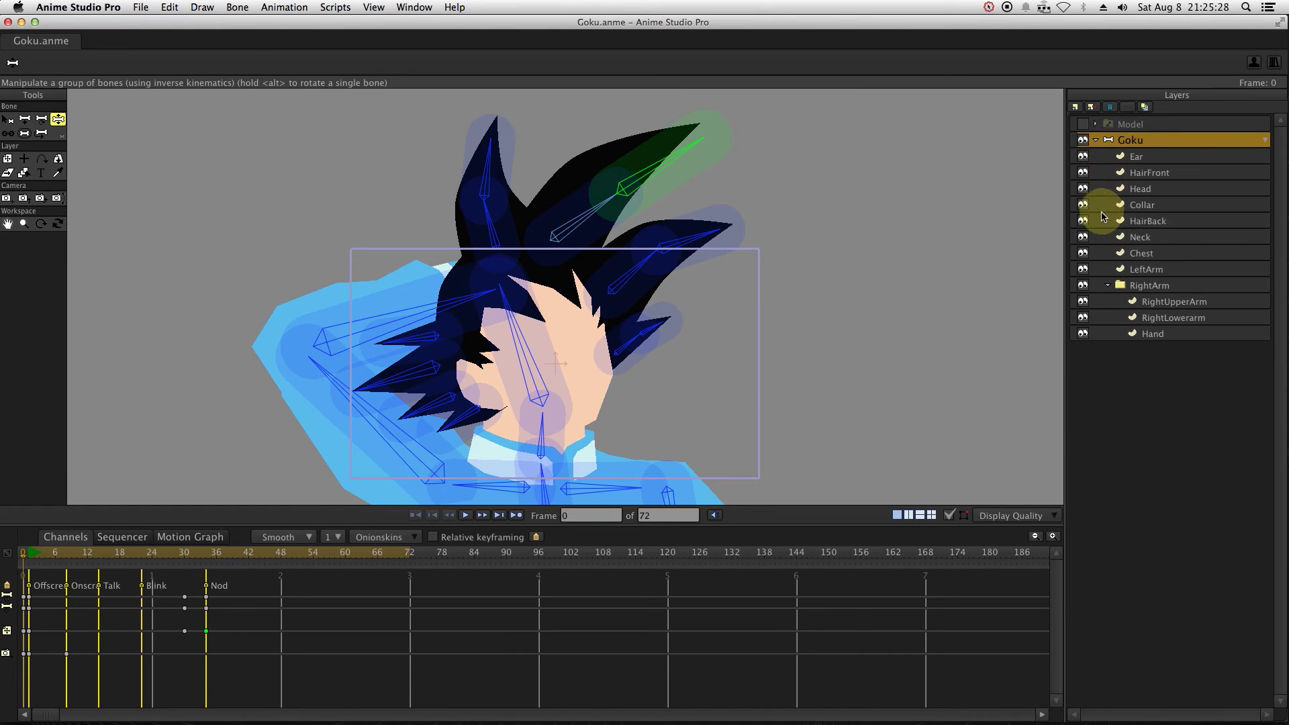
left_click(1141, 221)
key("b")
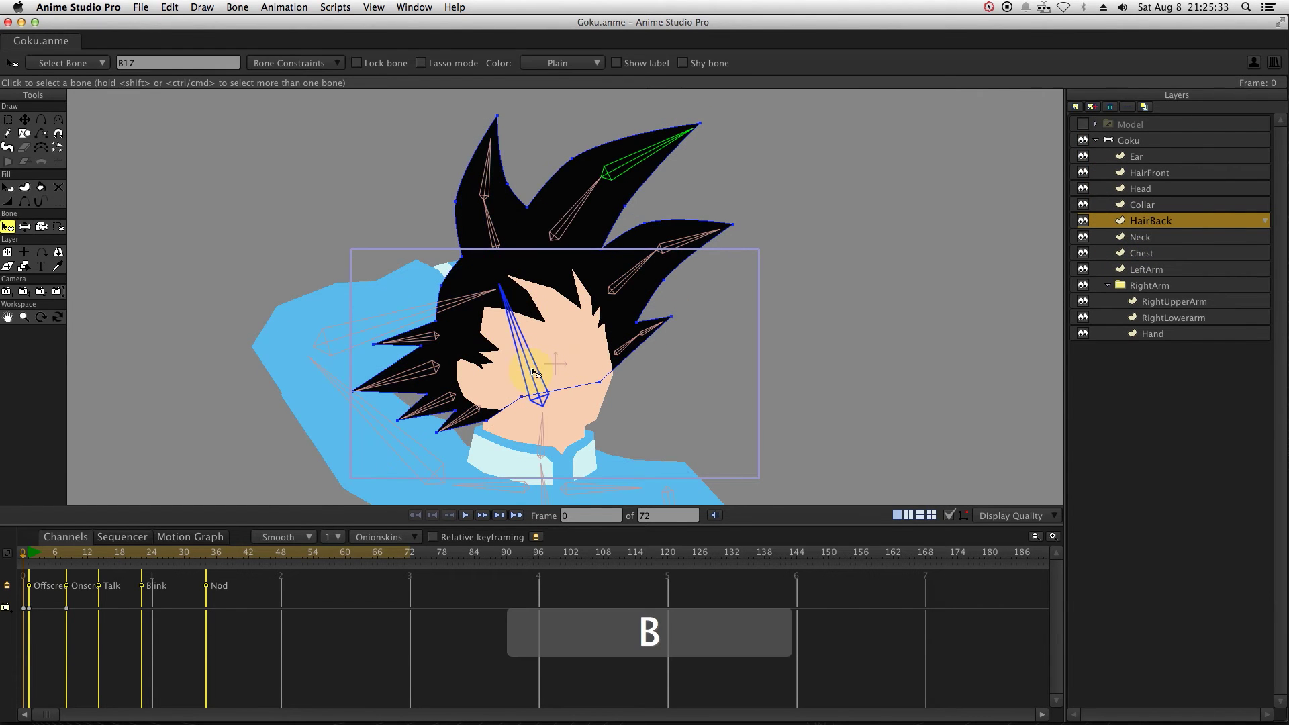
left_click(438, 334)
left_click(438, 366, "shift")
left_click(453, 398, "shift")
left_click(470, 412, "shift")
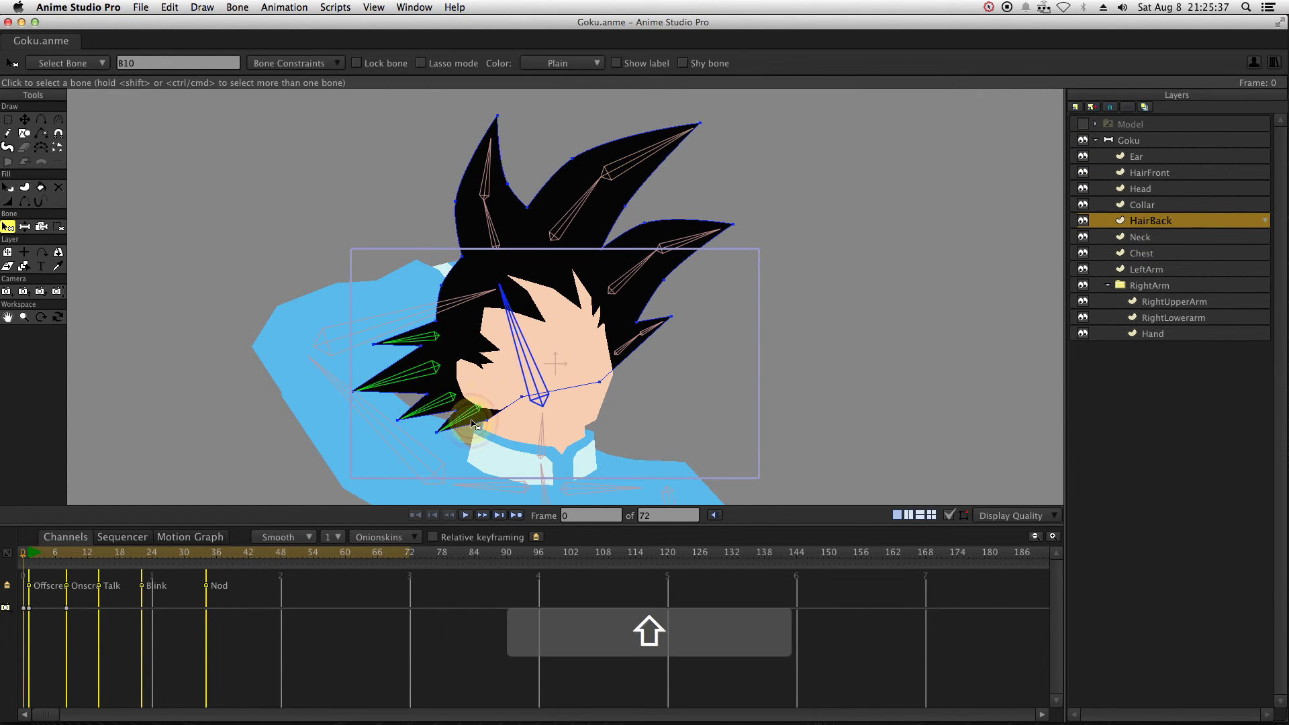
left_click(655, 322, "shift")
left_click(489, 160, "shift")
left_click(608, 191, "shift")
left_click(648, 284, "shift")
left_click(662, 279, "shift")
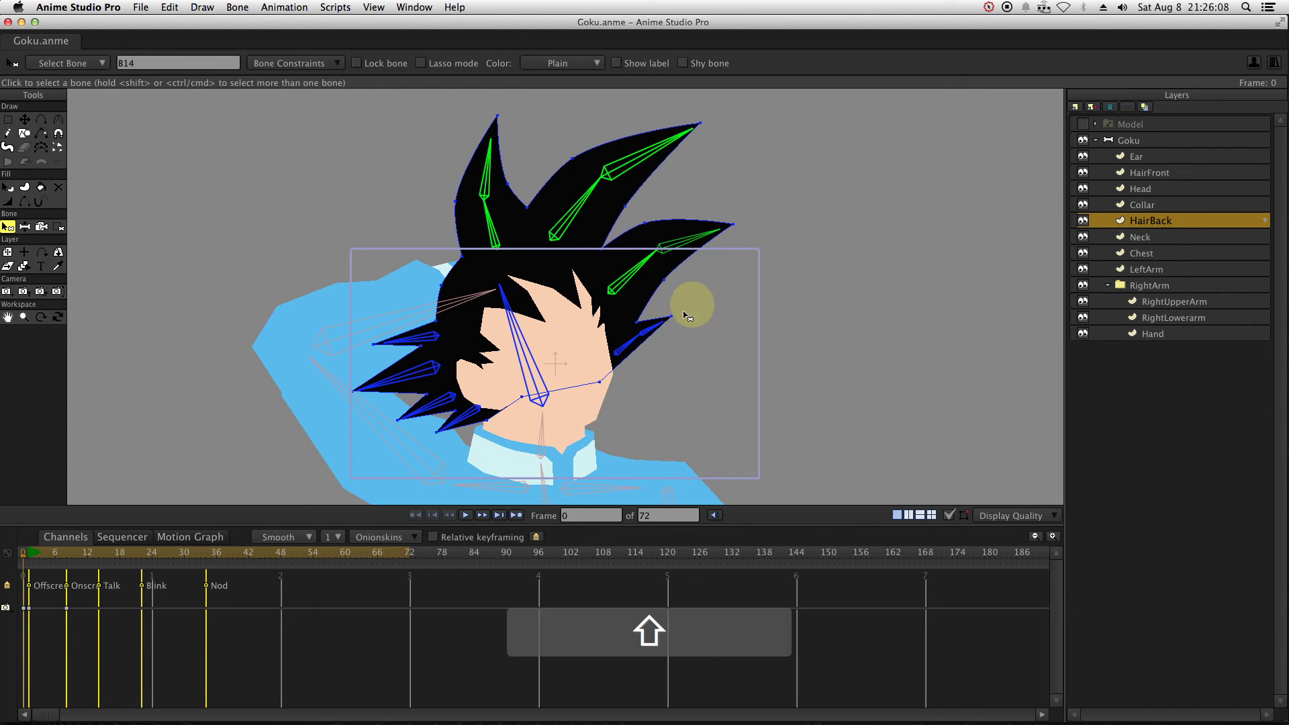
left_click(455, 339, "shift")
left_click(440, 368, "shift")
left_click(452, 401, "shift")
left_click(430, 434, "shift")
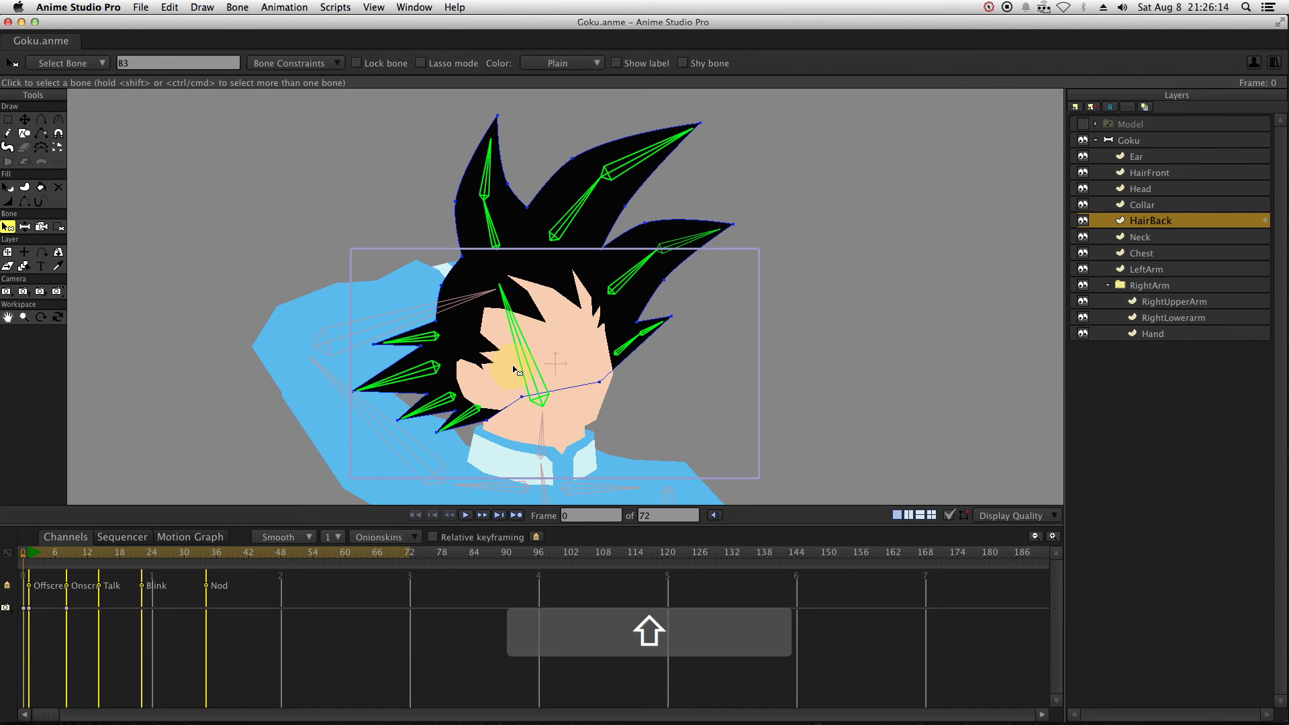
key("super+shift+f")
- Reduce the bone strength of all hair spike bones in the Goku layer so each mainly influences its own spike
key("z")
mouse_move(616, 175)
left_mouse_down()
mouse_move(644, 165)
mouse_move(636, 180)
left_mouse_up()
key("b")
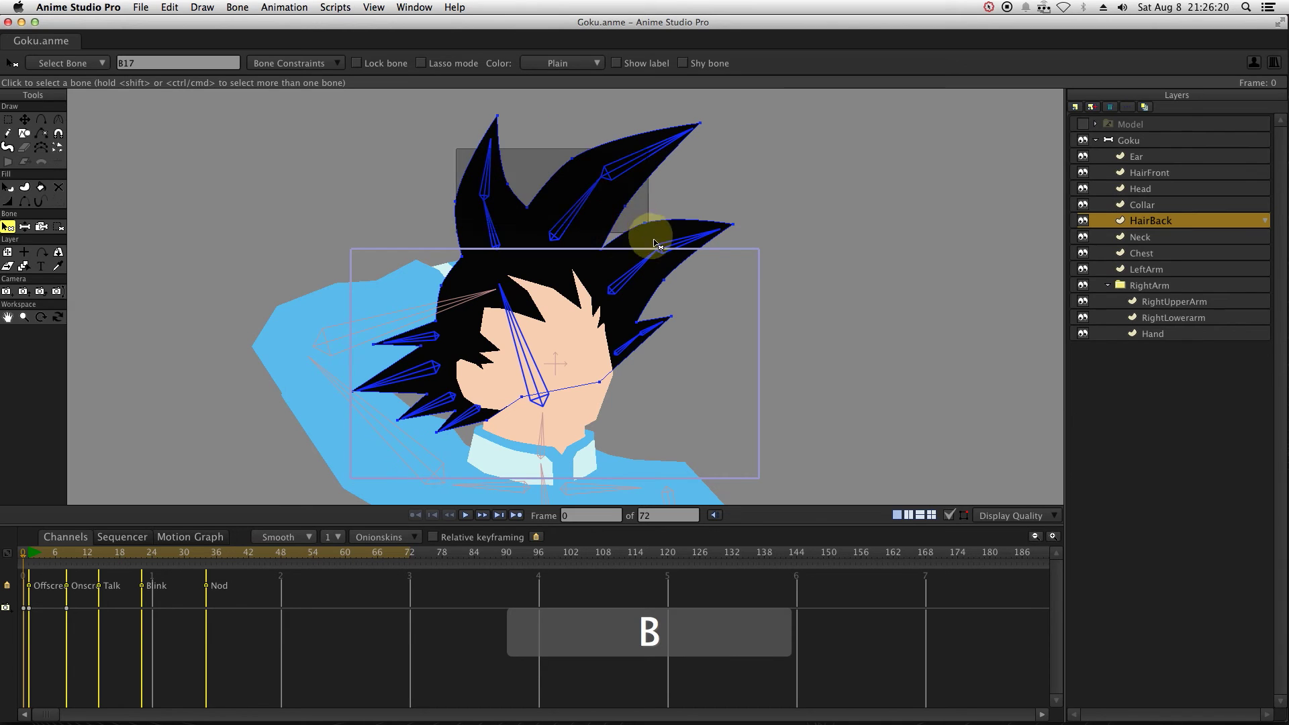
left_click(655, 334, "shift")
left_click(455, 339, "shift")
left_click(439, 367, "shift")
left_click(451, 402, "shift")
left_click(430, 434, "shift")
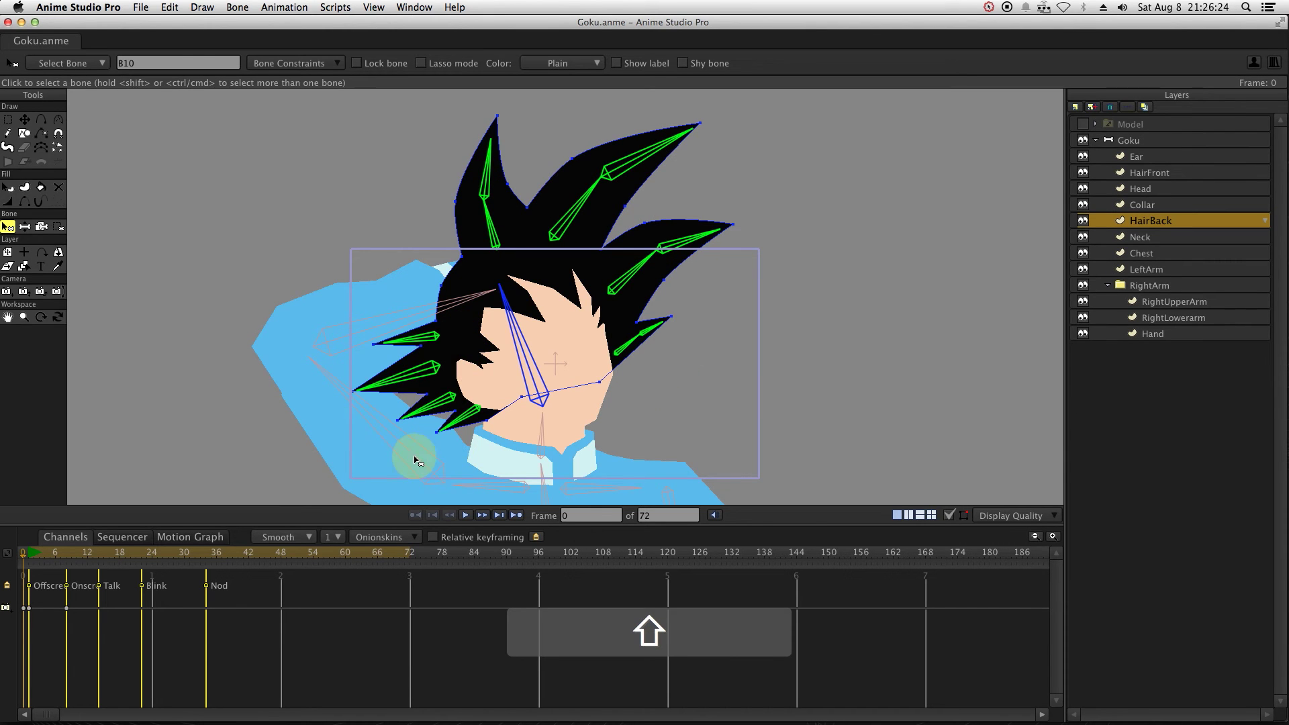
left_click(1129, 140)
left_click(25, 133)
left_click(631, 228)
left_click_drag(631, 228, 510, 236)
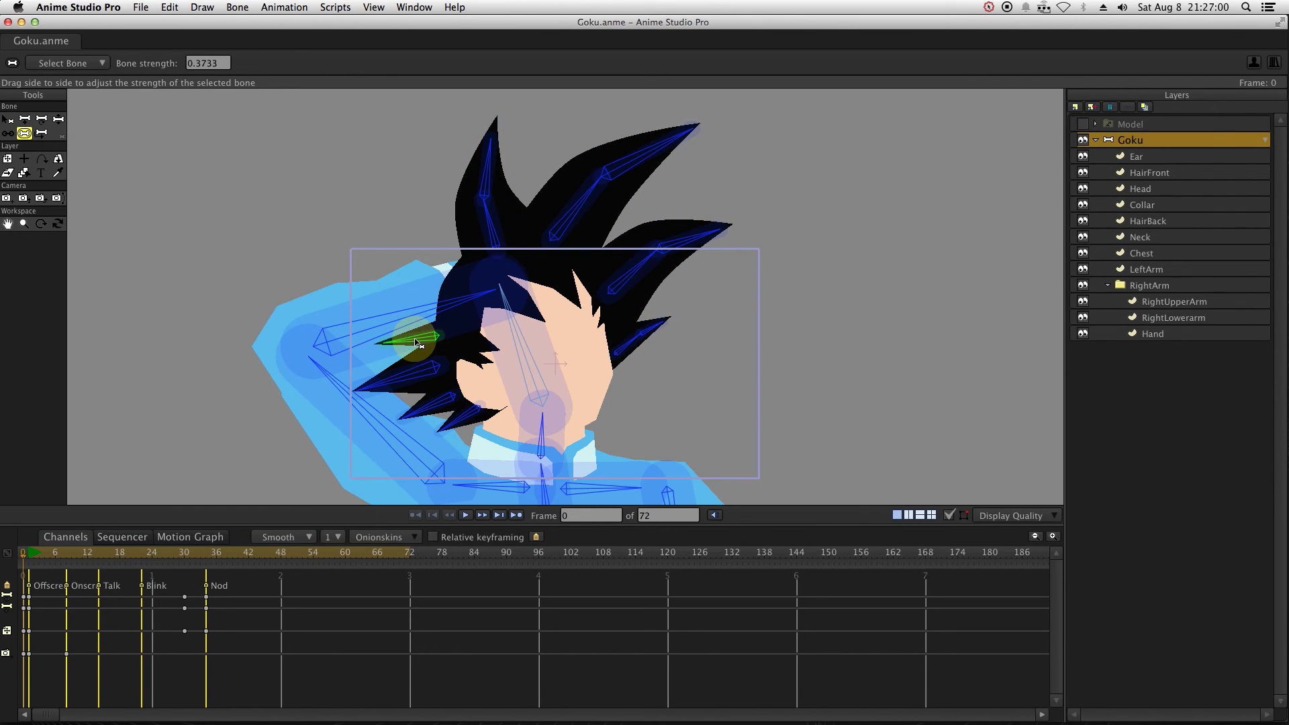
- Test-bend the spikes behind the ear, the upright spike and the front spikes with Manipulate Bones
key("z")
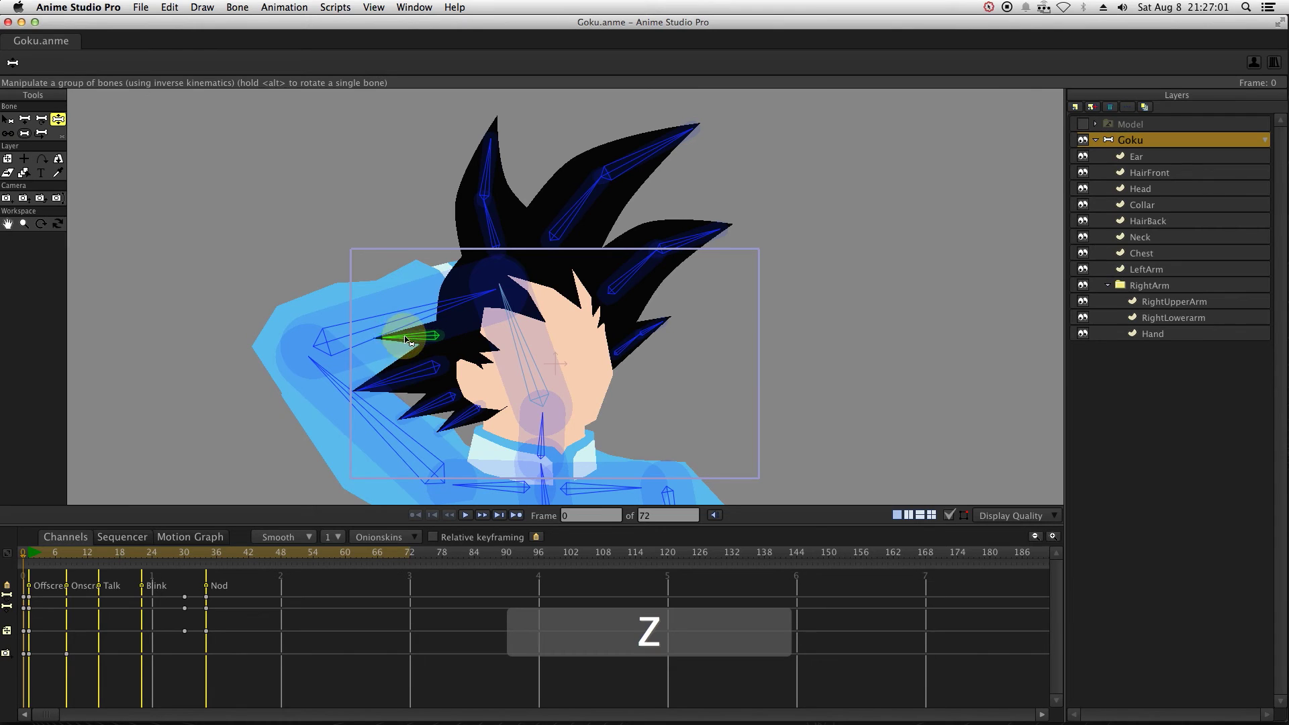
left_click_drag(399, 346, 415, 421)
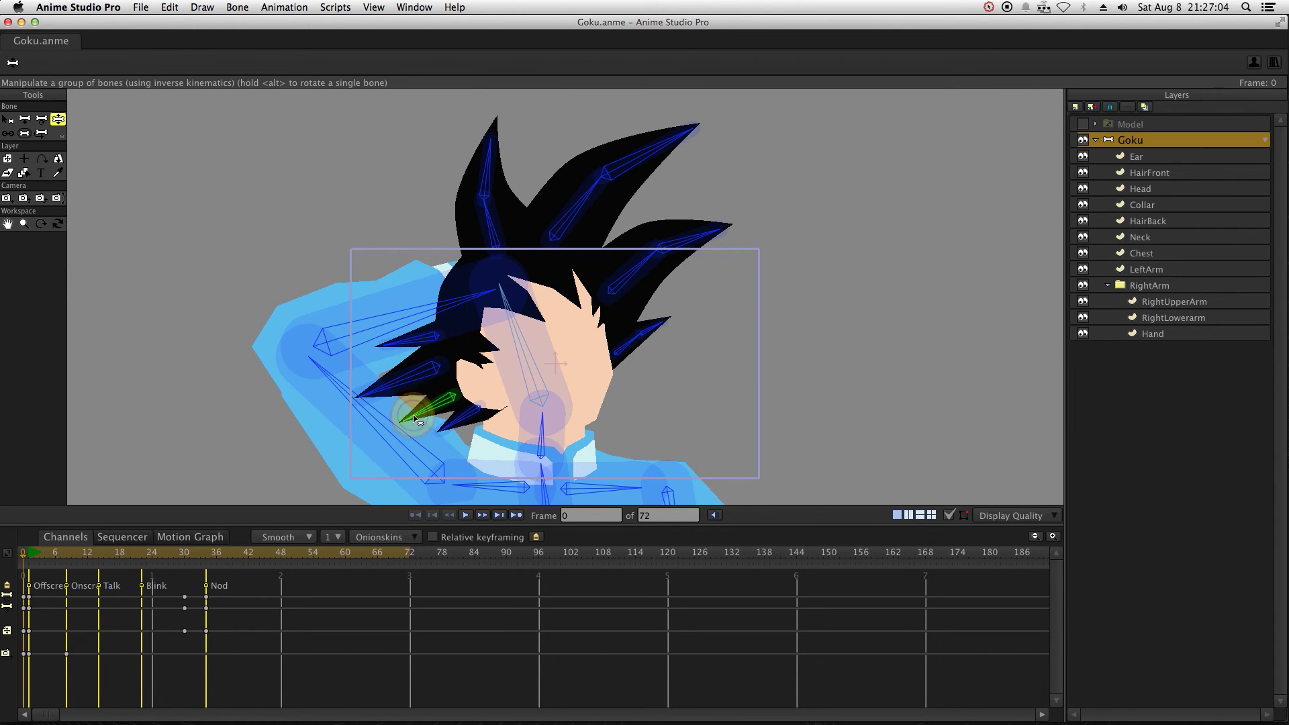
left_click_drag(474, 213, 466, 164)
left_click_drag(575, 163, 584, 207)
left_click_drag(662, 236, 663, 338)
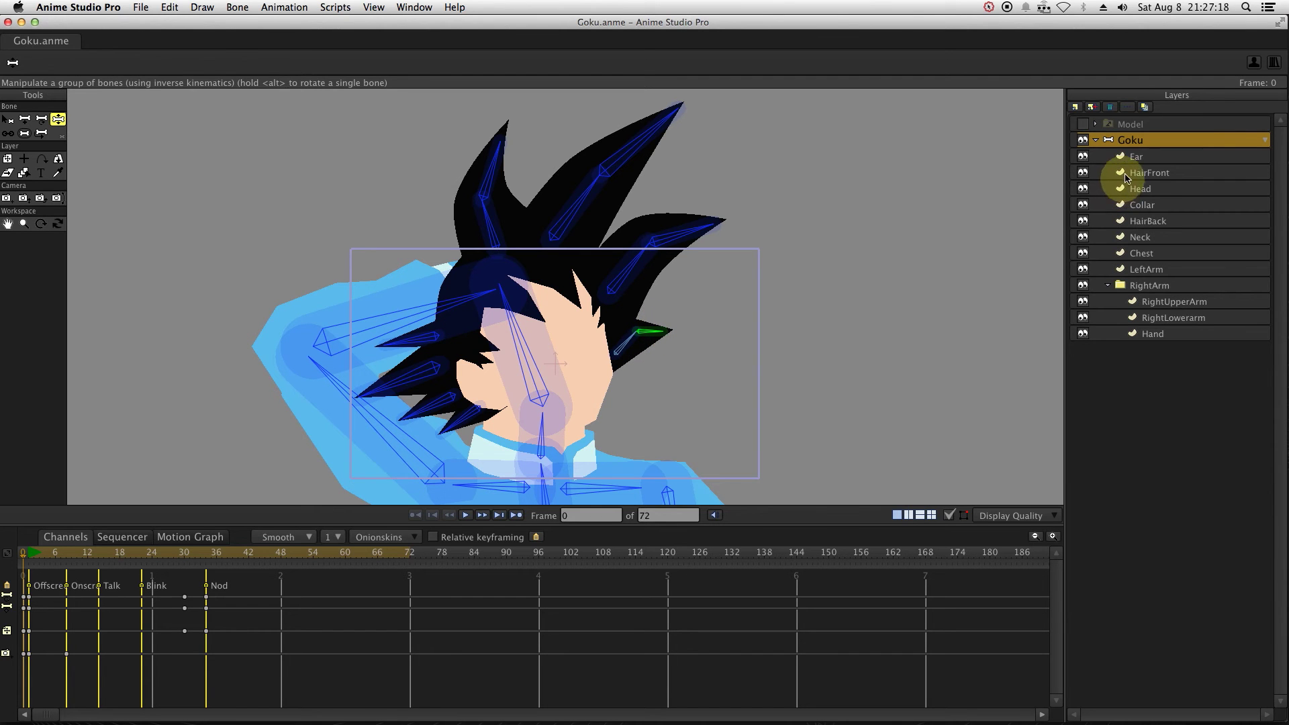
- Add a point to the HairBack outline on the lower edge of the small front spike, beside its bone joint
scroll(748, 308, "up", 5)
key("a")
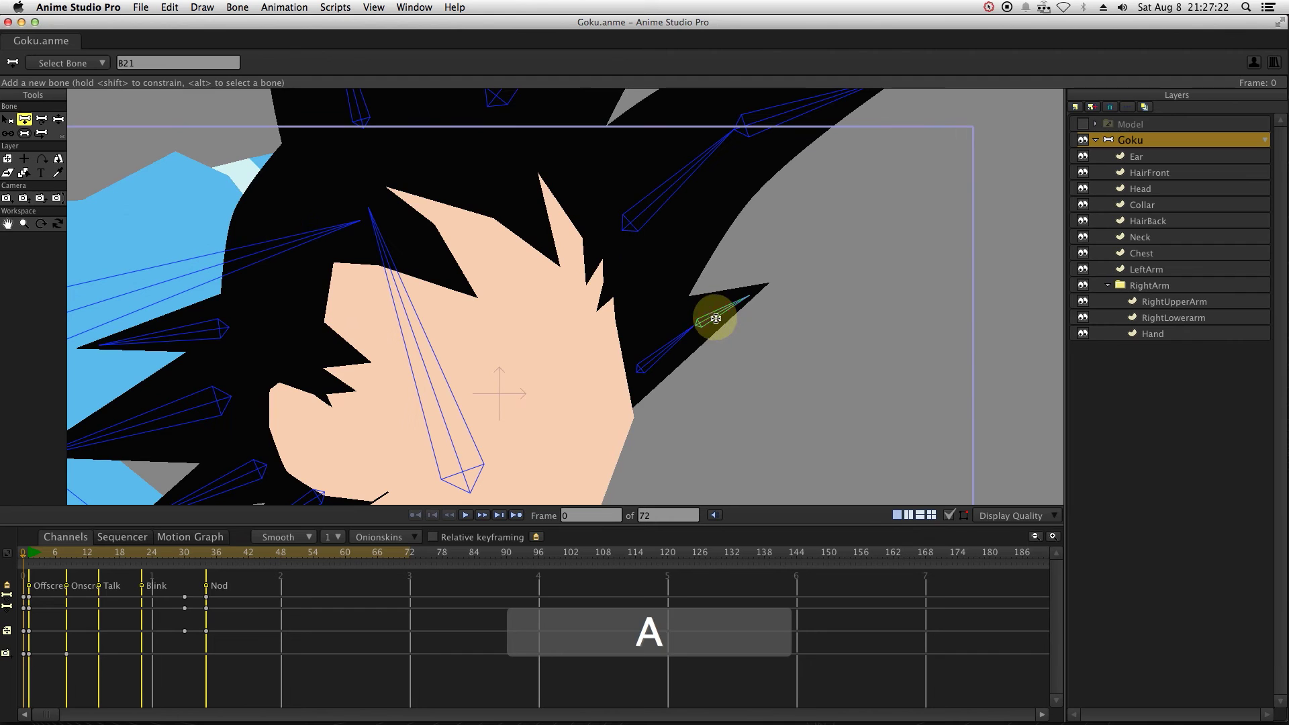
key("a")
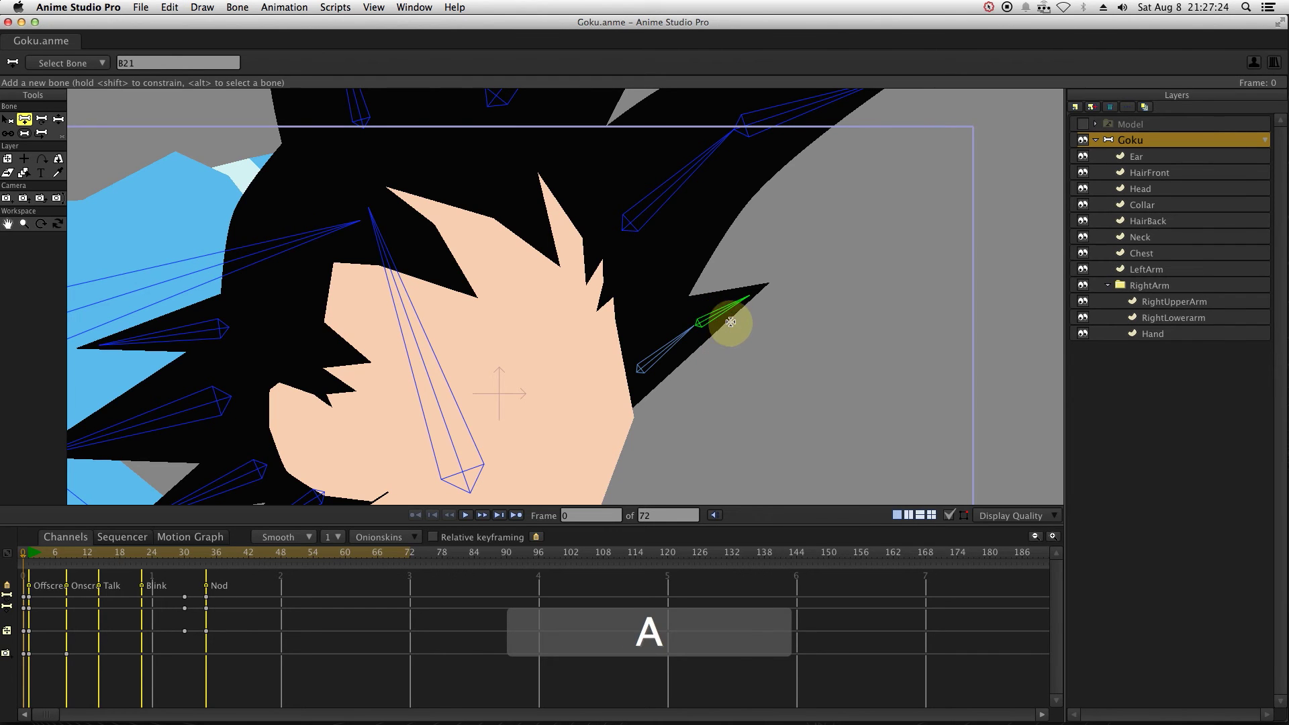
key("z")
left_click_drag(731, 315, 794, 308)
left_click_drag(1174, 168, 1152, 205)
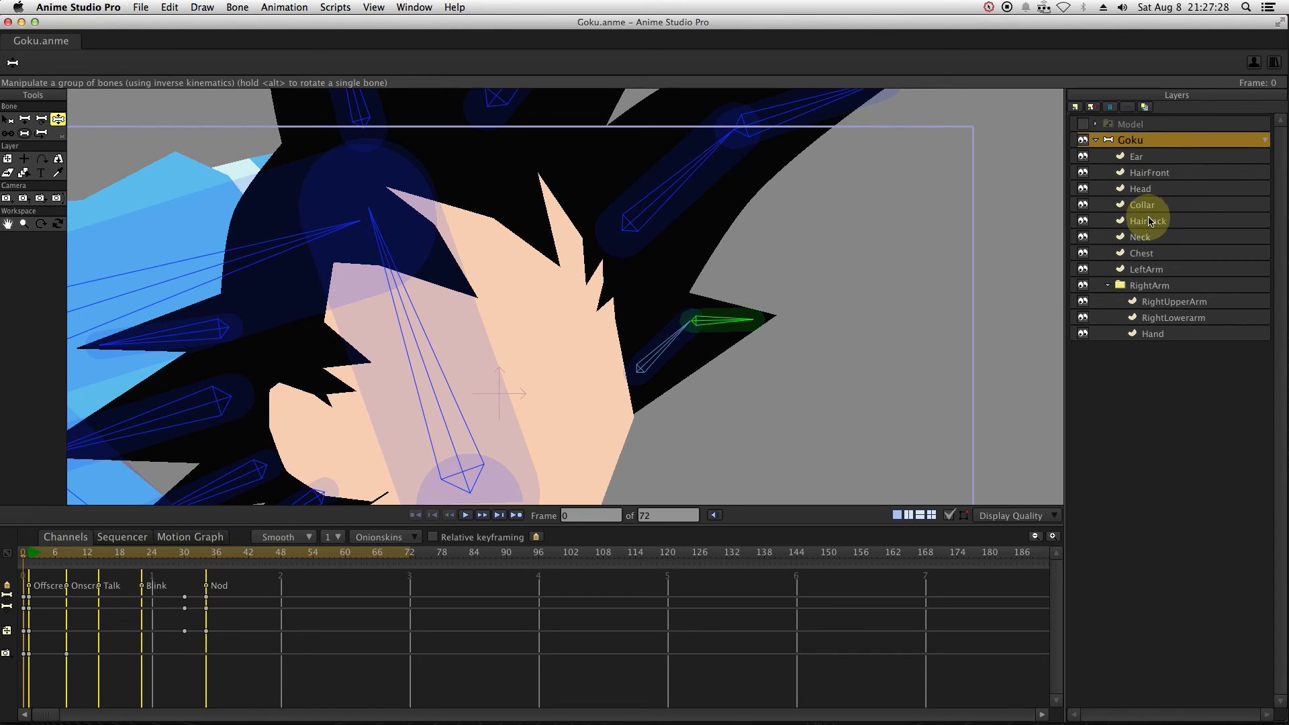
left_click(1148, 220)
key("a")
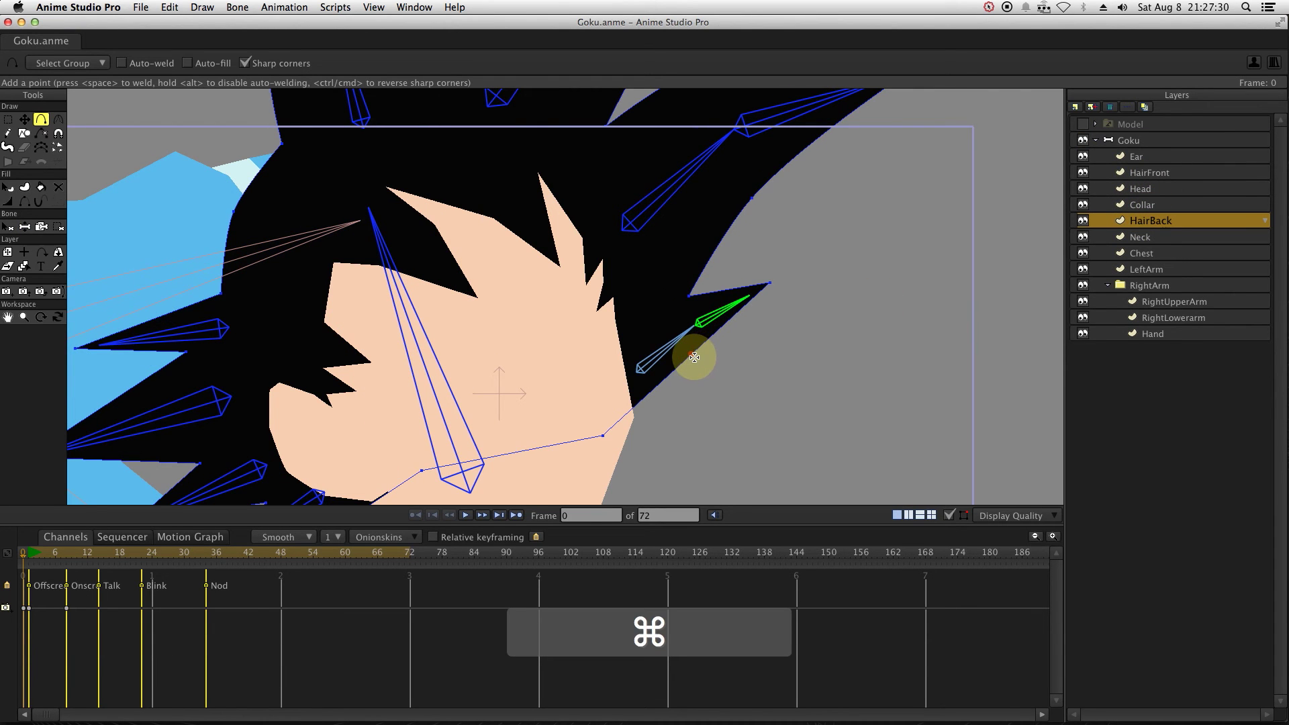
key("super+z")
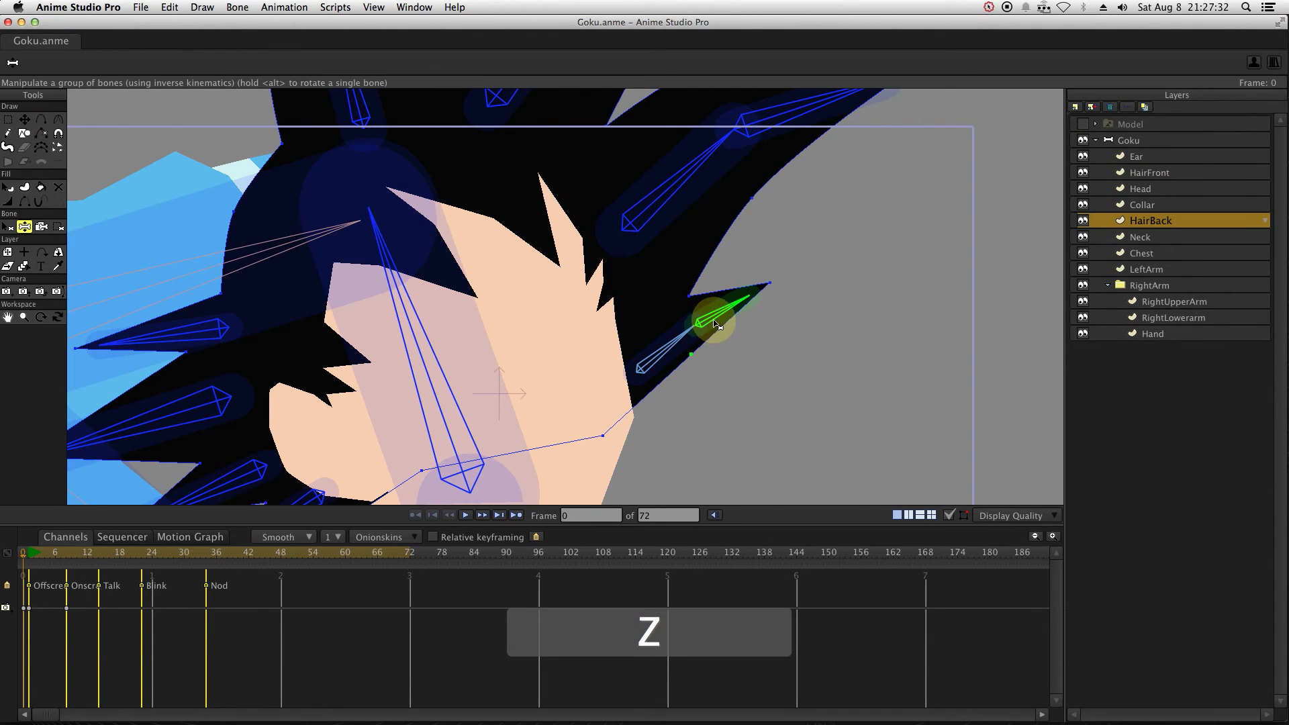
- Test how the small front spike and the spikes behind the ear bend in the Goku layer
scroll(837, 219, "down", 3)
left_click(1130, 140)
key("super+bracketleft")
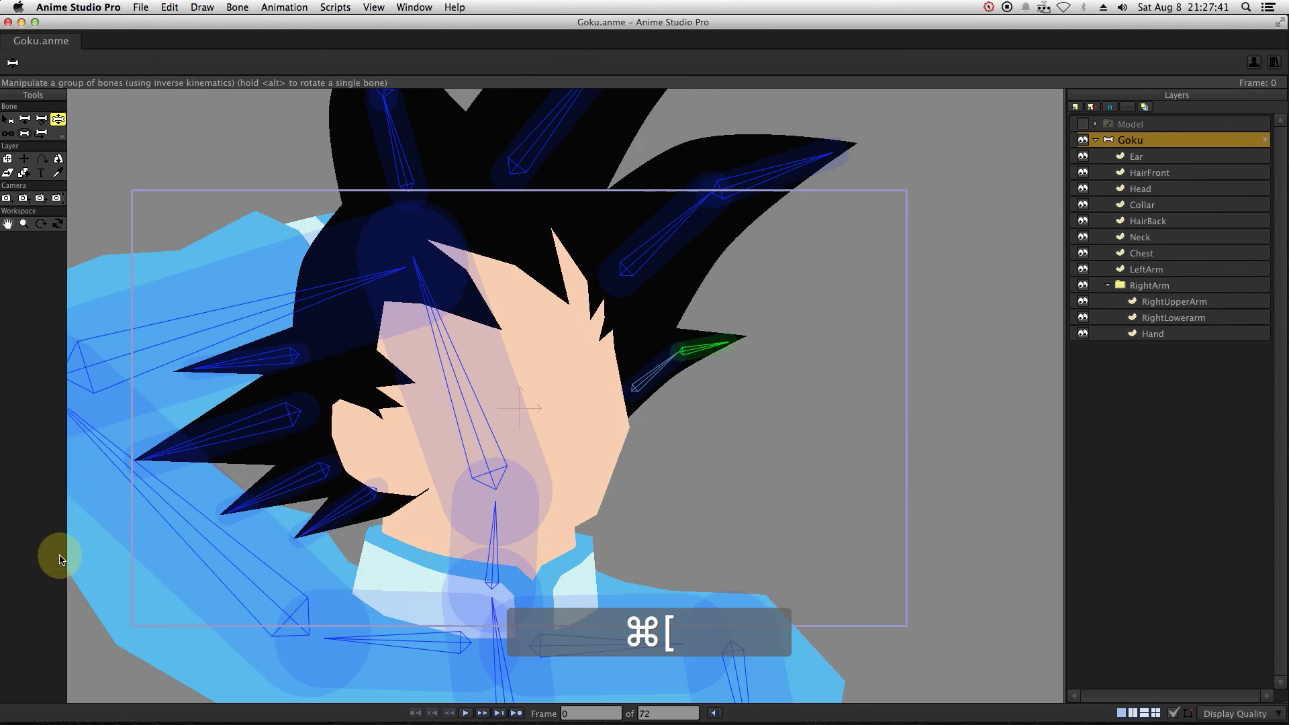
key("shift")
key("z")
left_click(397, 309)
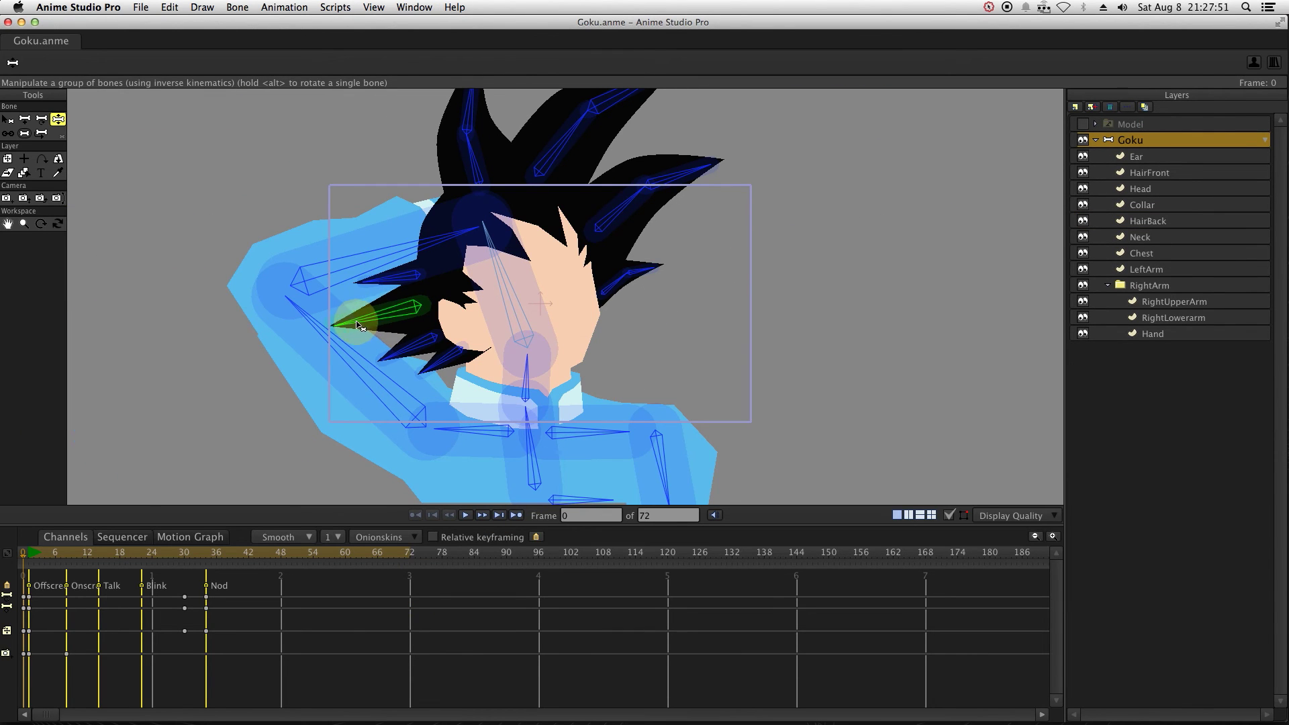
- Check the strength of the bones behind the ear and move their bases further outward toward the spike tips
key("b")
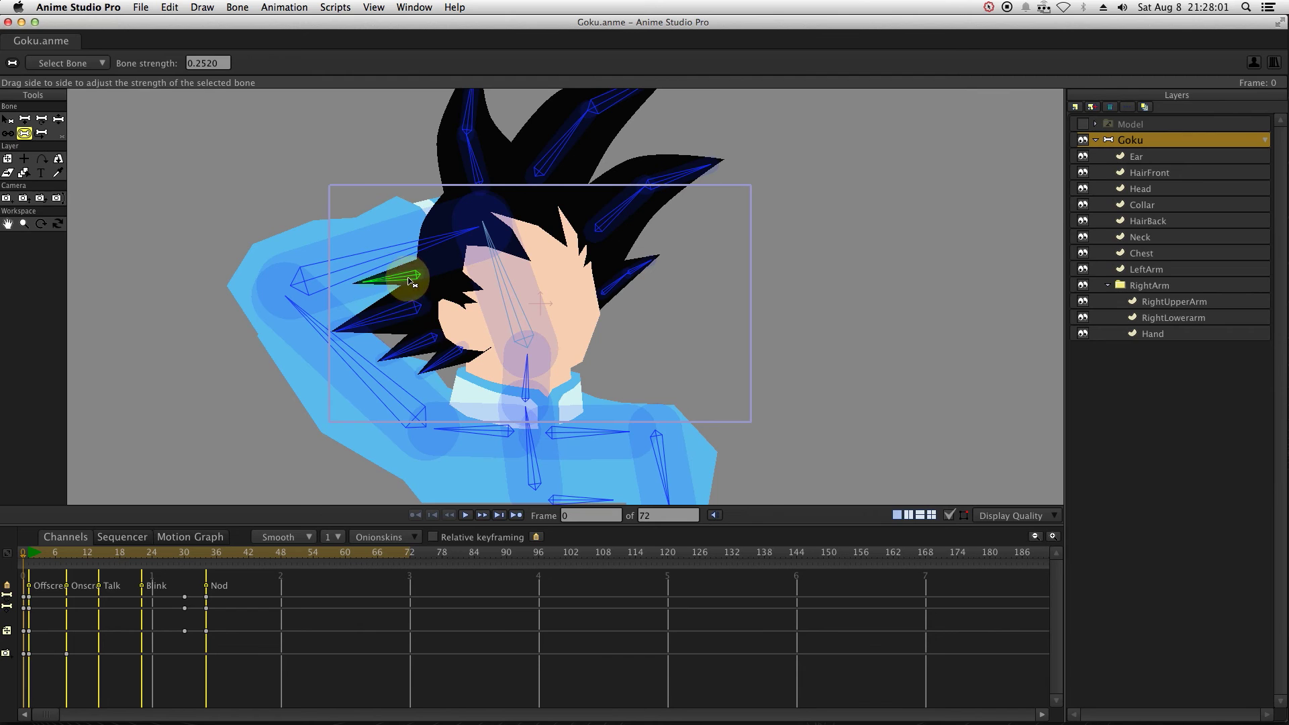
left_click(417, 350)
key("t")
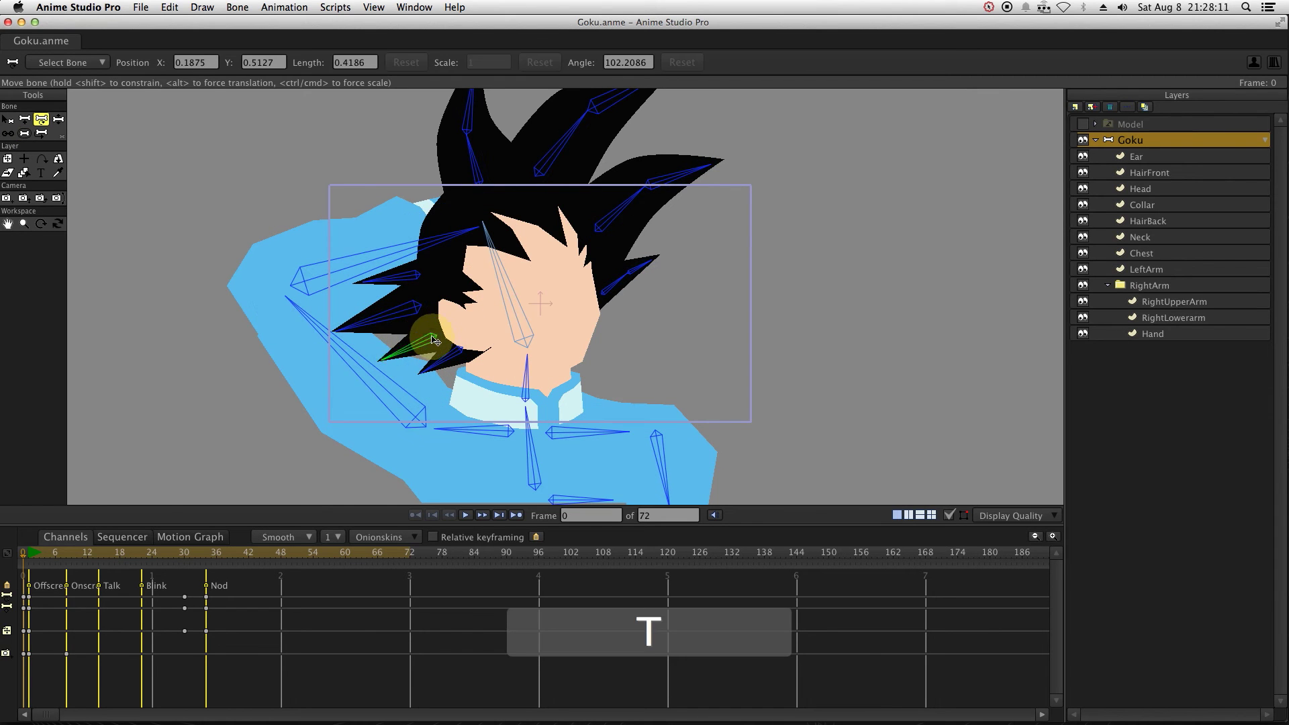
left_click_drag(373, 367, 429, 386)
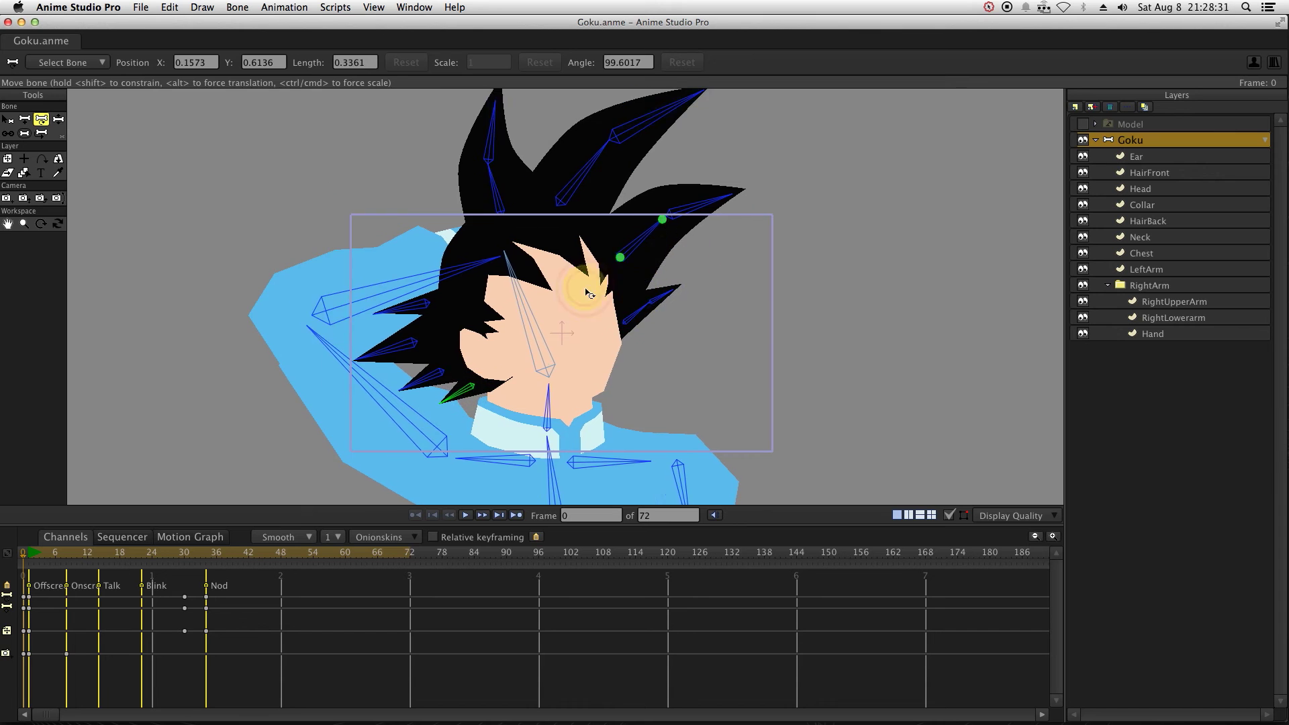
- Show the Model reference and reshape the back of the HairBack outline, adding a point on the second spike's upper edge
key("z")
key("a")
scroll(429, 376, "up", 5)
key("t")
left_click_drag(768, 281, 816, 381)
left_click_drag(575, 351, 546, 253)
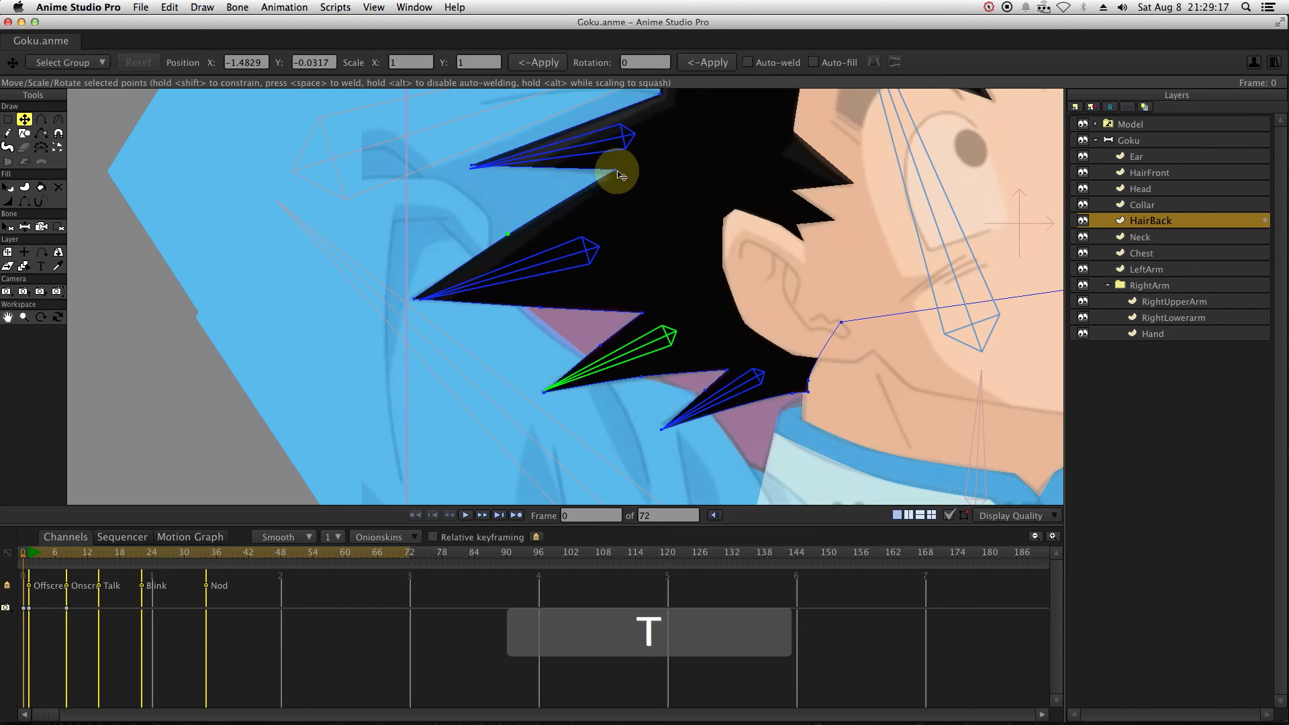
left_click(472, 172)
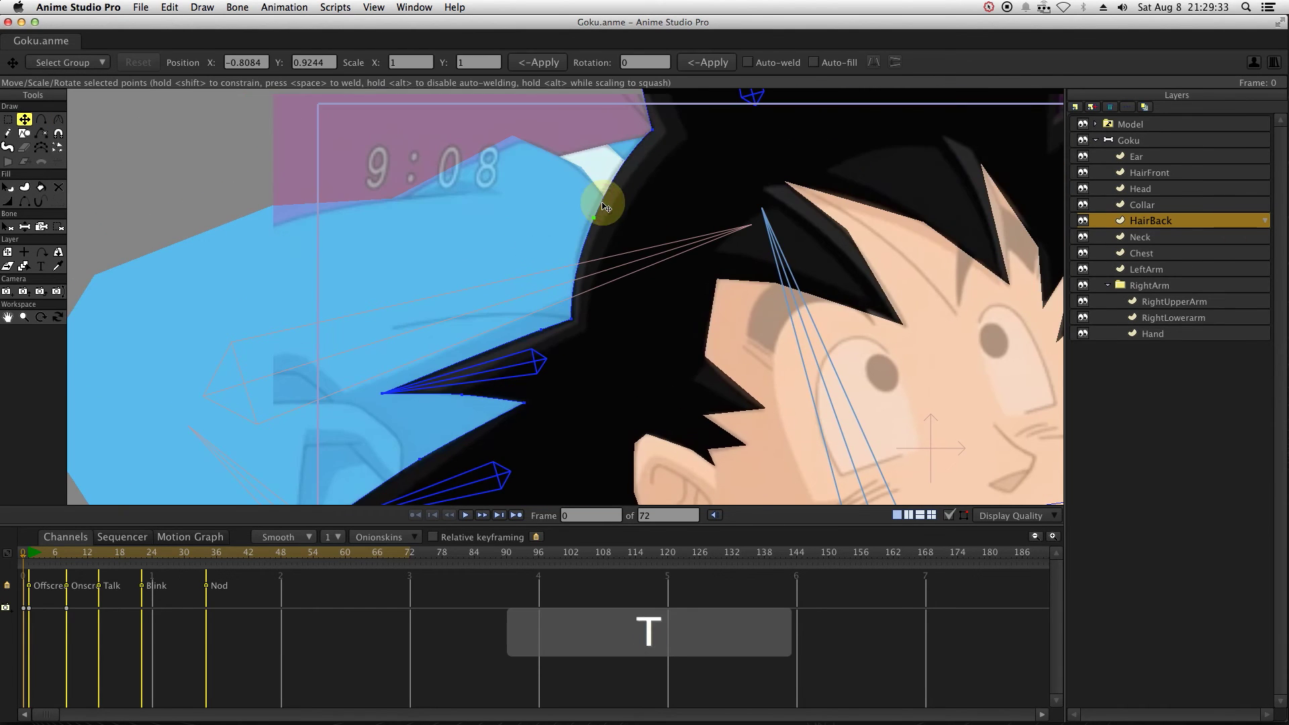
- Test-bend the reshaped hair spikes behind the ear against the reference from the Goku bone layer
scroll(534, 317, "down", 2)
key("z")
key("b")
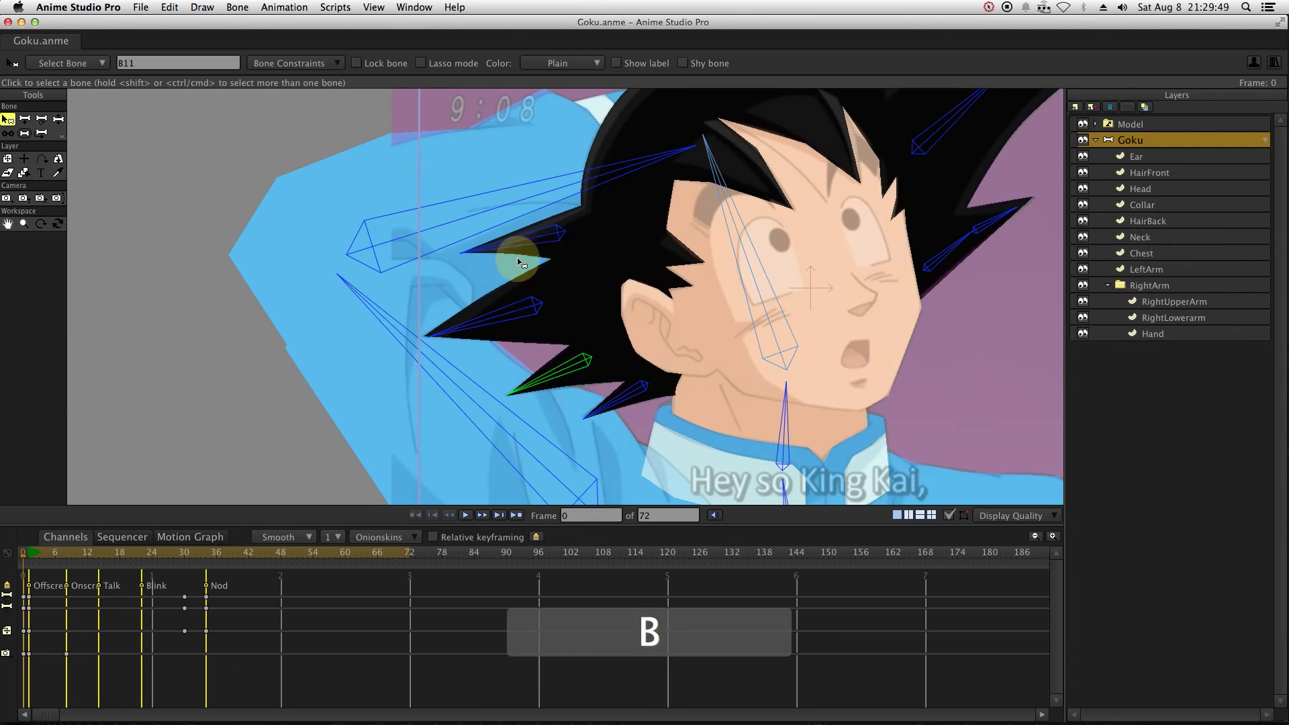
left_click(513, 241, "shift")
key("z")
left_click_drag(533, 296, 599, 396)
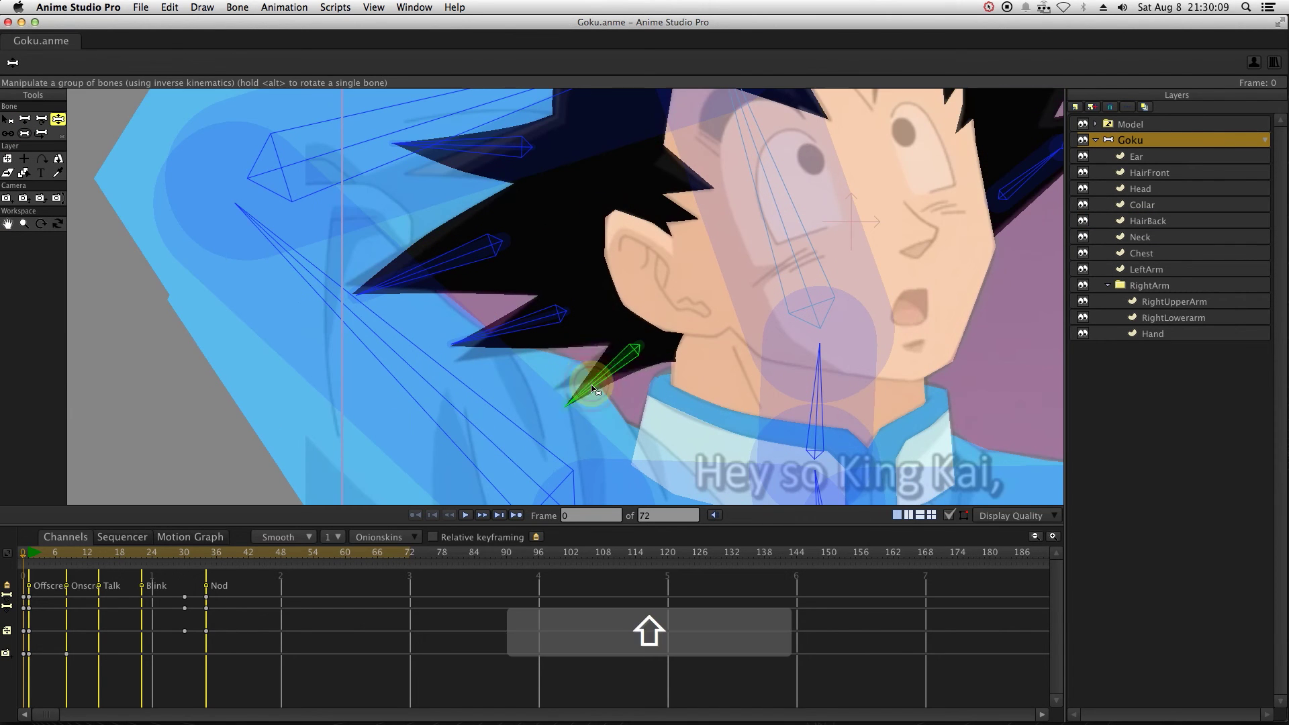
- Move the base of the upright hair spike's lower bone slightly upward into the spike
key("z")
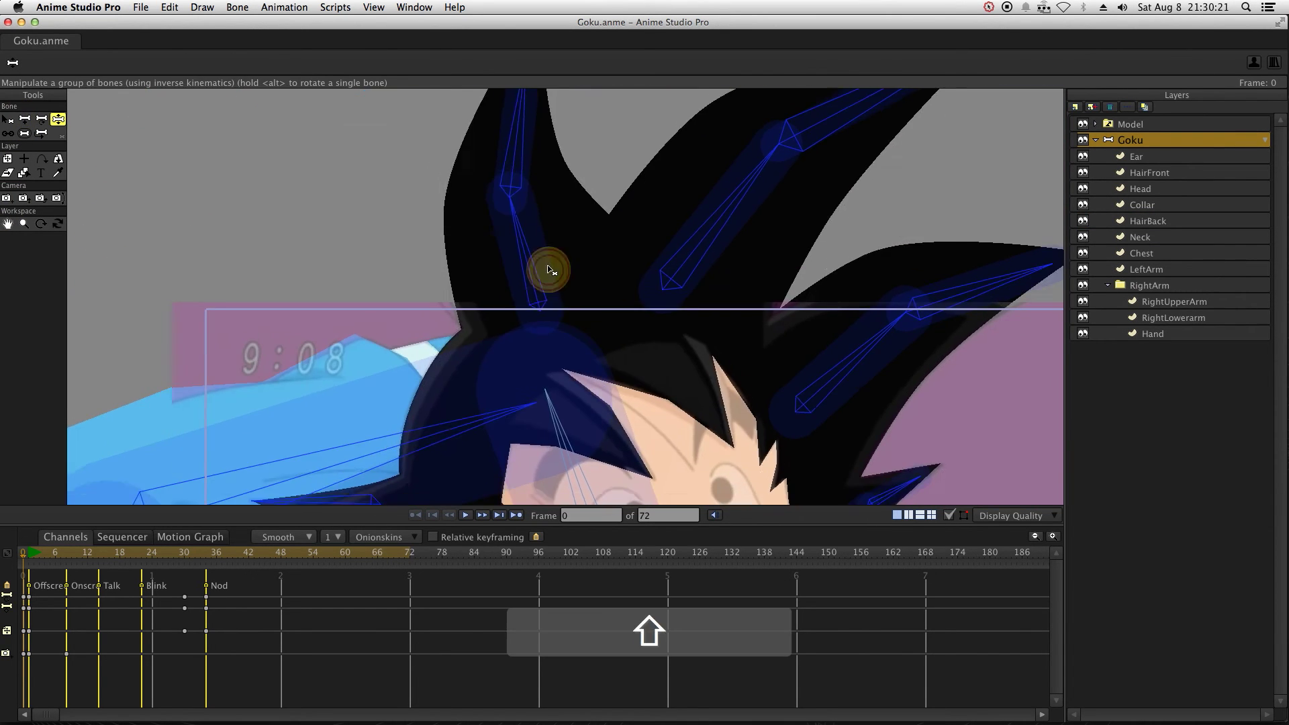
key("t")
mouse_move(504, 274)
left_mouse_down()
mouse_move(518, 403)
mouse_move(495, 207)
mouse_move(503, 255)
left_mouse_up()
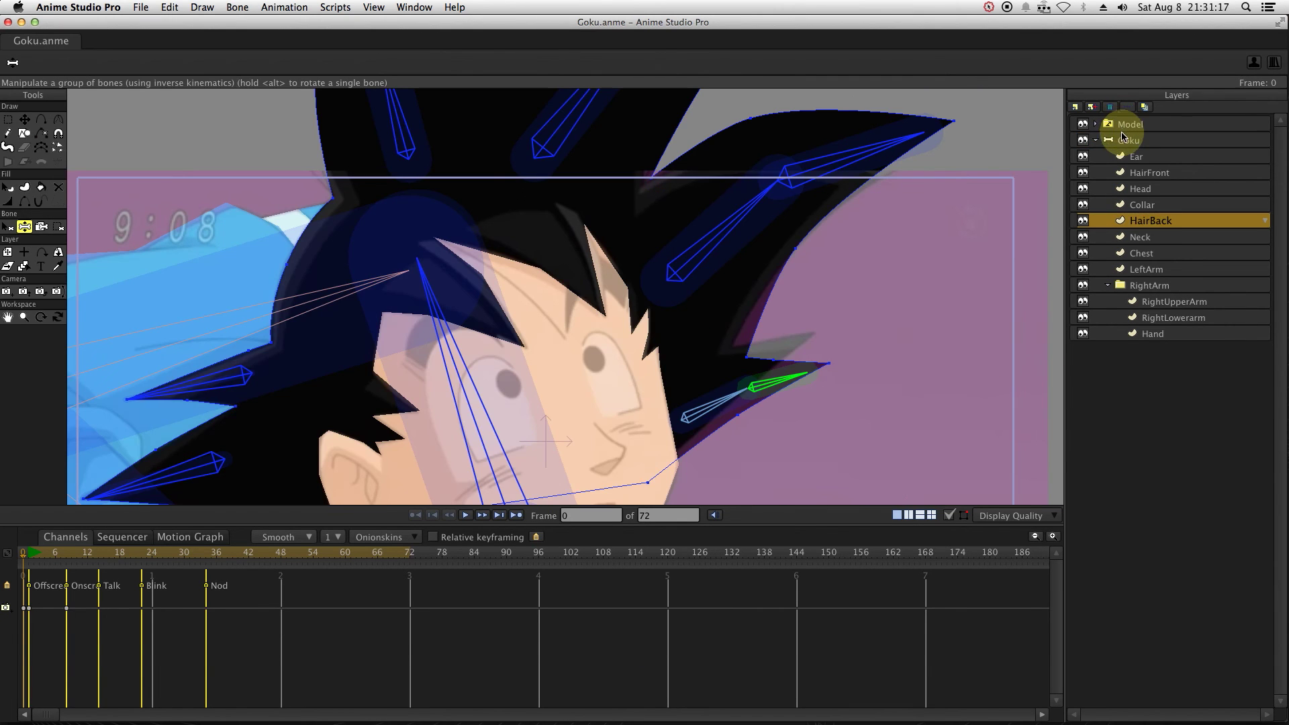
- Return to the Goku bone layer and review the head turn against the reference from frame 28 to frame 39
left_click(1108, 139)
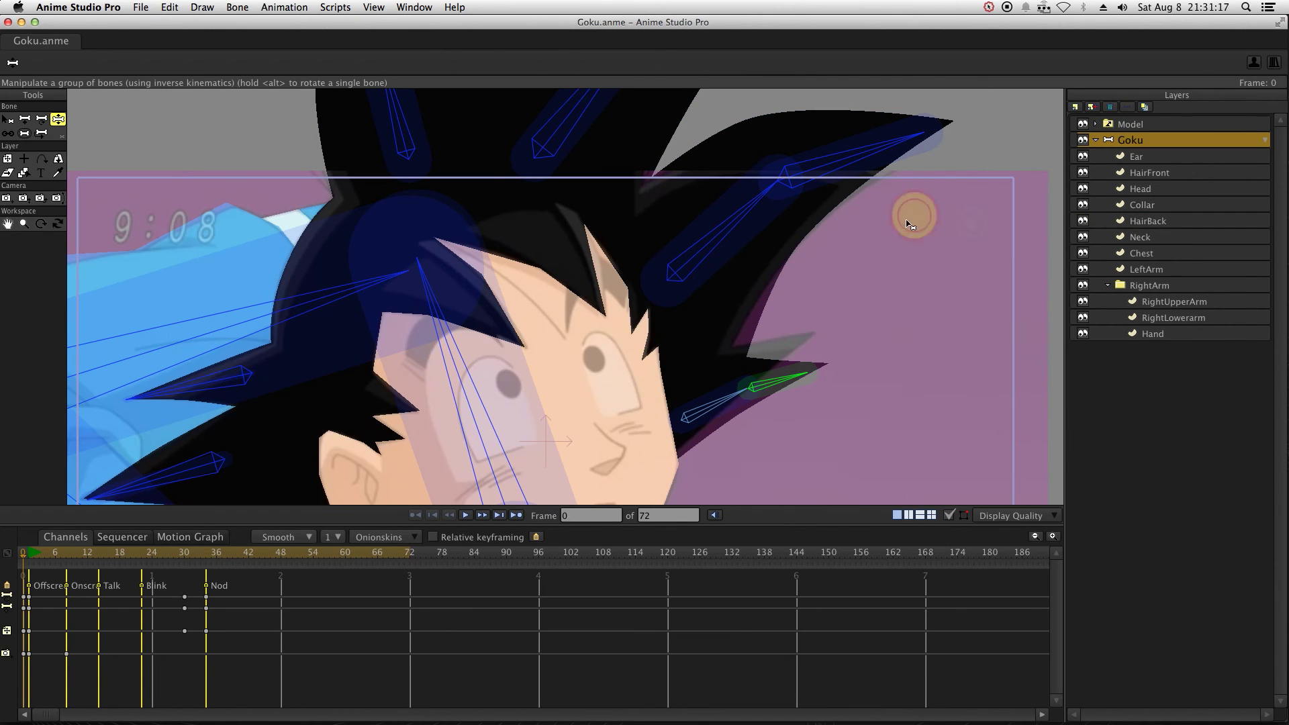
key("Right")
left_click_drag(394, 362, 460, 295)
left_click(174, 578)
left_click_drag(136, 559, 150, 556)
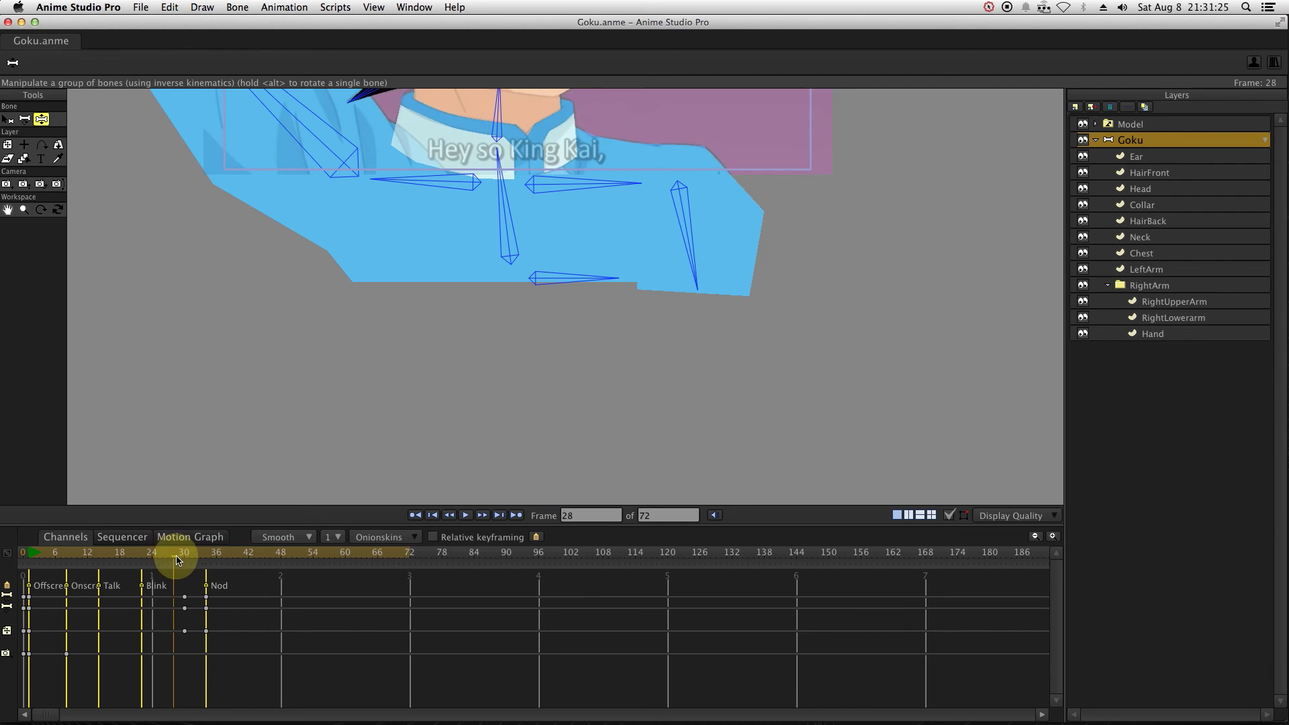
scroll(279, 497, "down", 3)
scroll(397, 405, "up", 5)
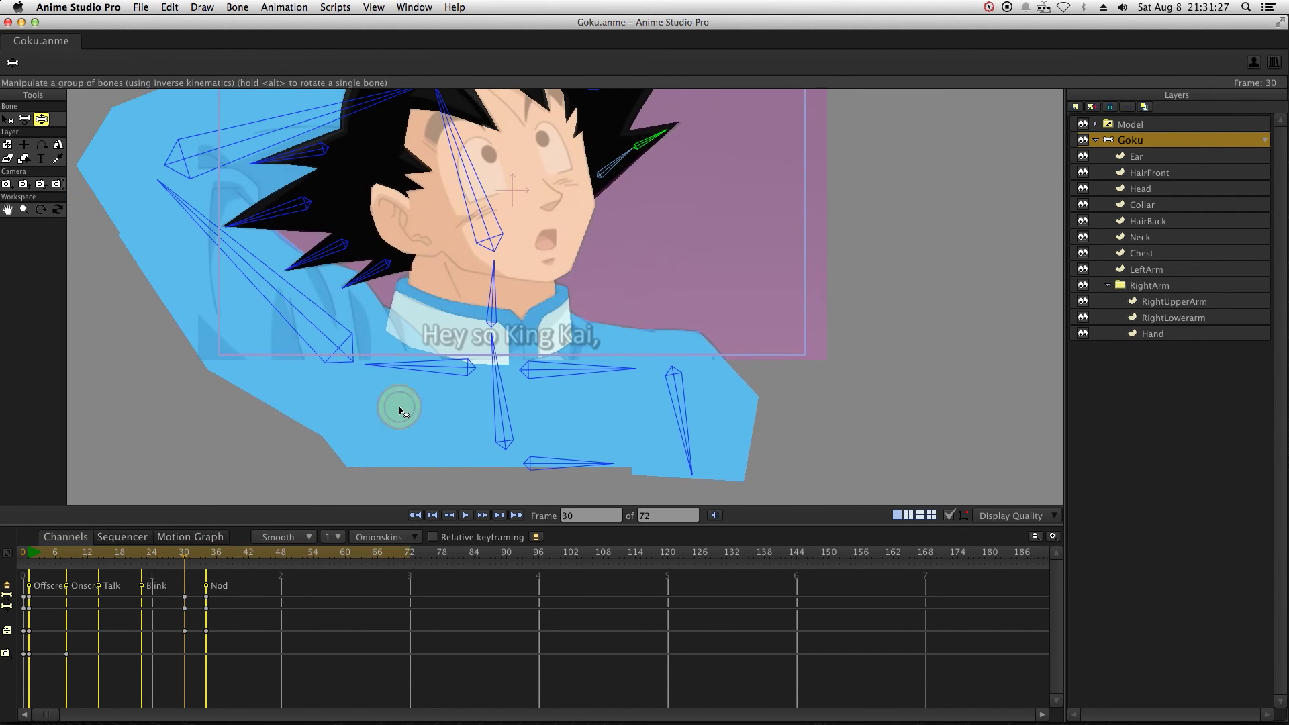
key("b")
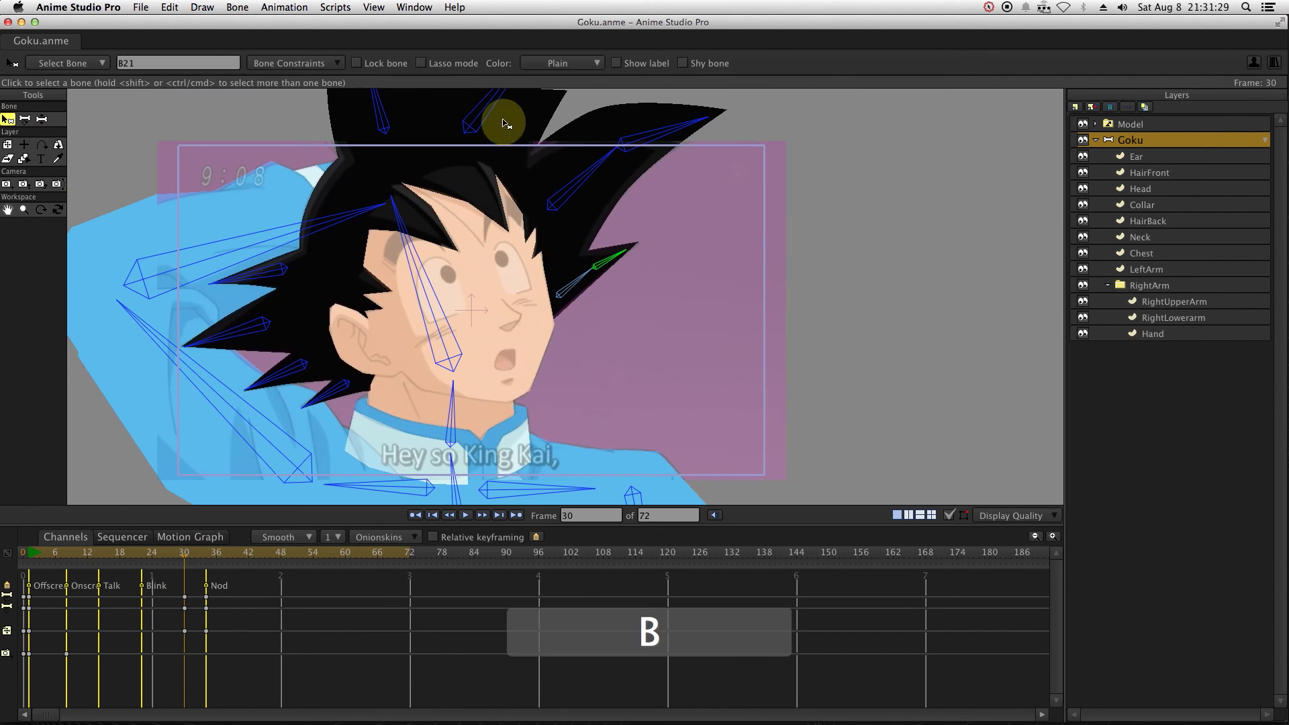
left_click_drag(503, 121, 522, 198)
left_click(195, 566)
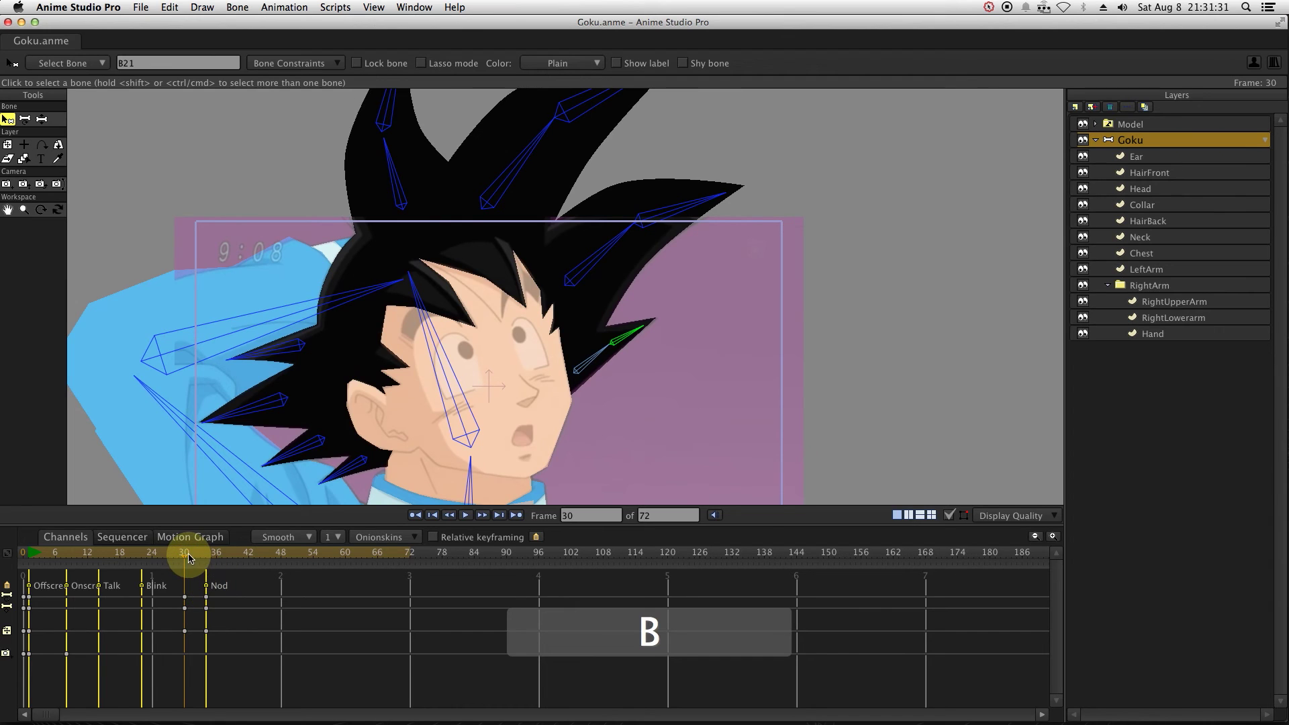
left_click_drag(185, 559, 225, 561)
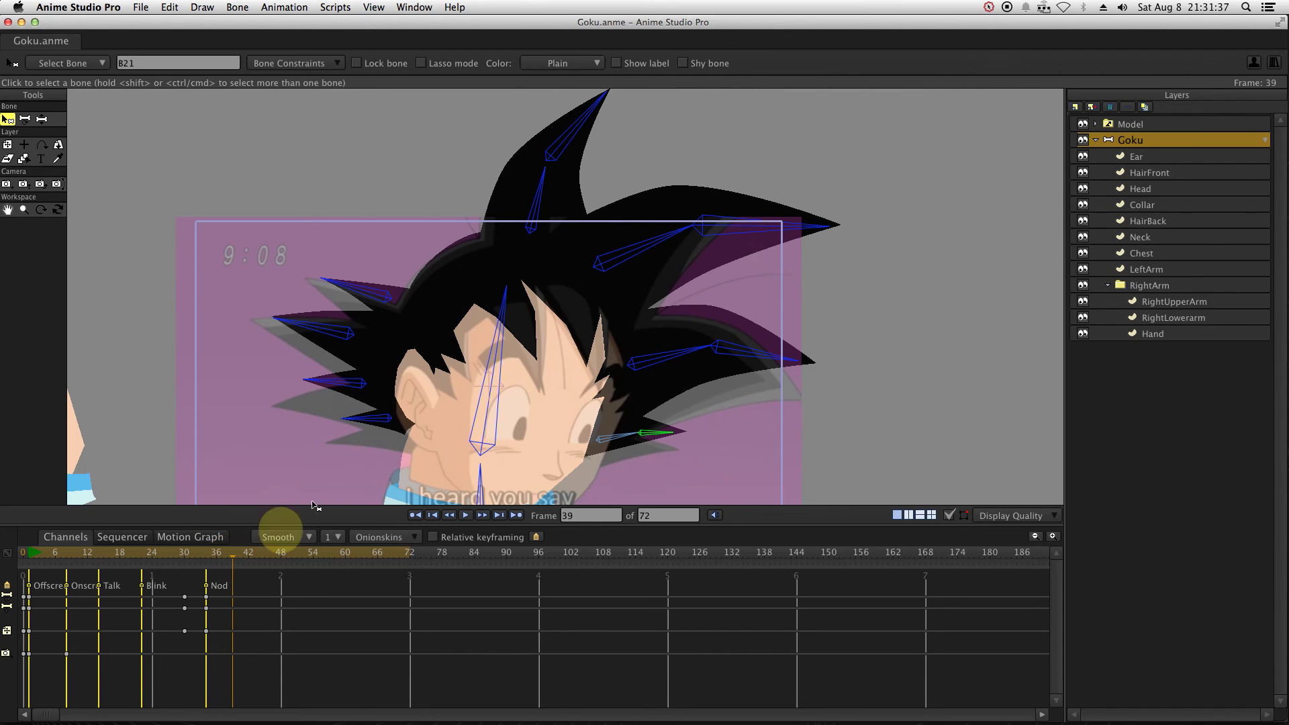
- Select all the hair spike bones on both sides of the head and keyframe their current pose at frame 39
key("v")
left_click_drag(227, 262, 388, 431)
key("shift")
left_click_drag(506, 135, 729, 228)
left_click_drag(666, 373, 779, 490)
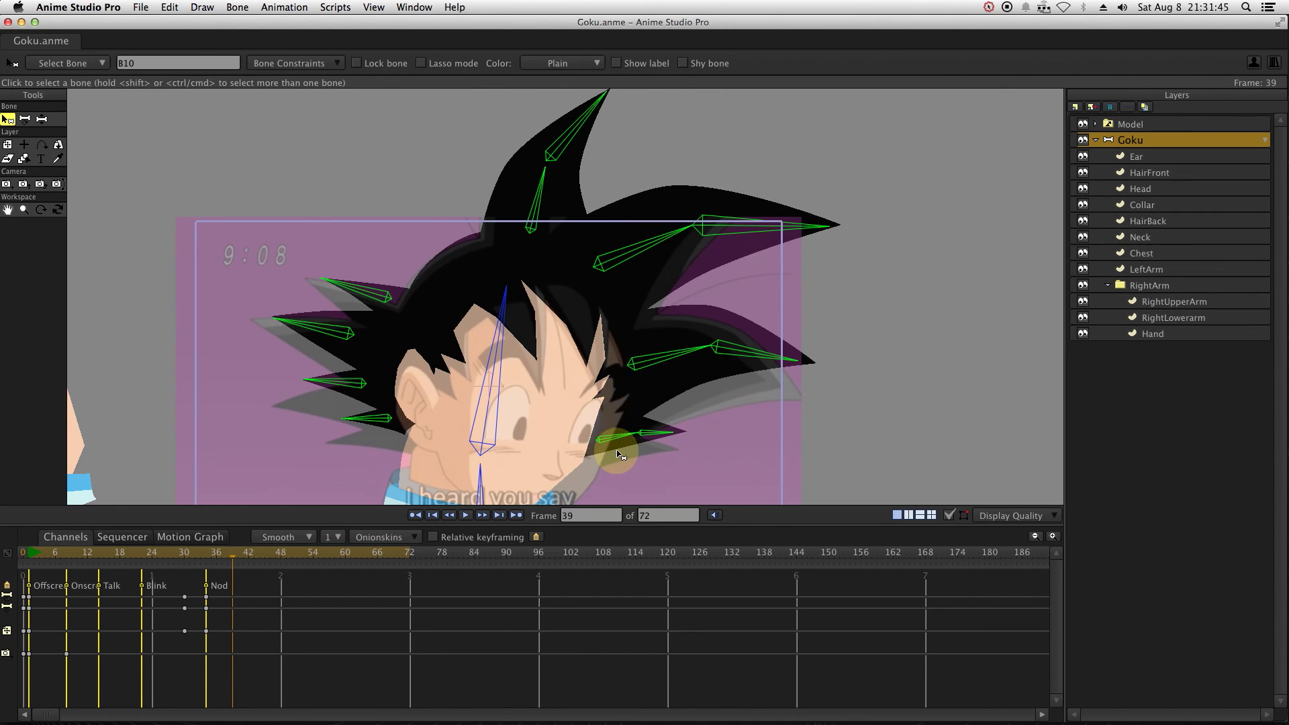
key("t")
left_click(658, 365)
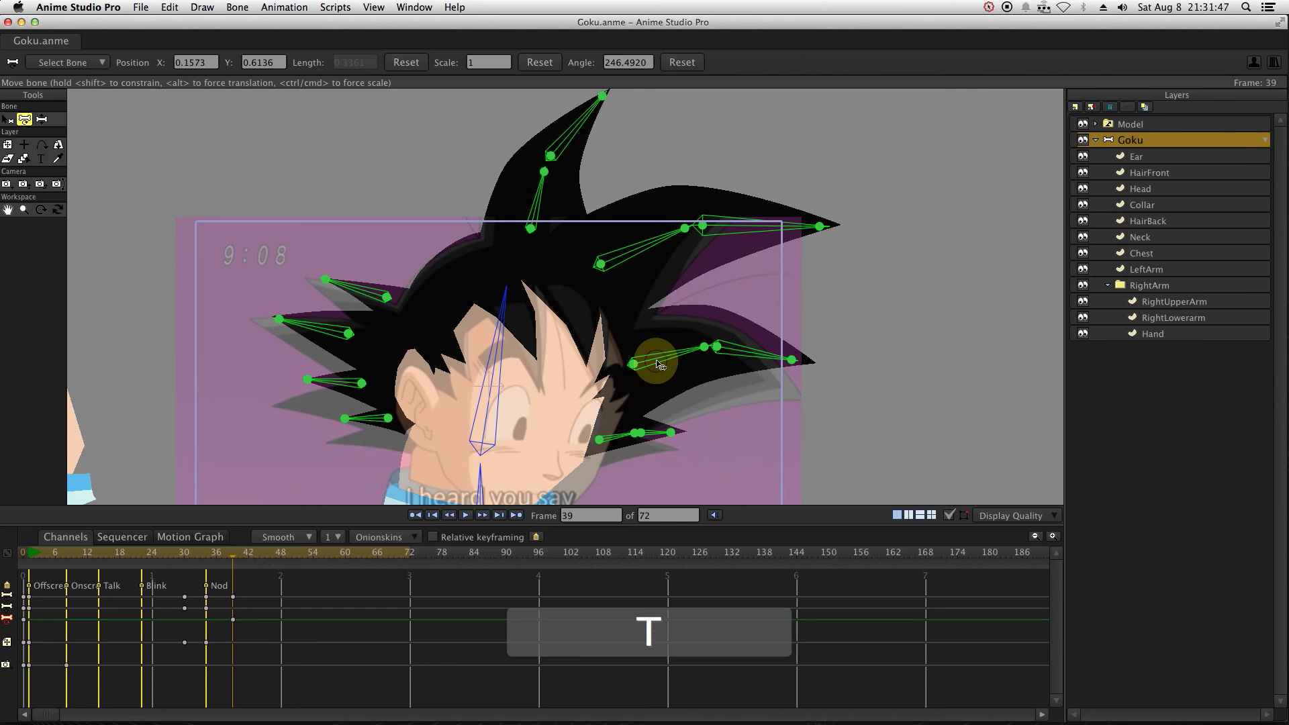
- Copy the hair spike bones' frame 39 keyframe to frame 32
mouse_move(211, 556)
left_mouse_down()
mouse_move(179, 557)
mouse_move(219, 559)
mouse_move(198, 561)
left_mouse_up()
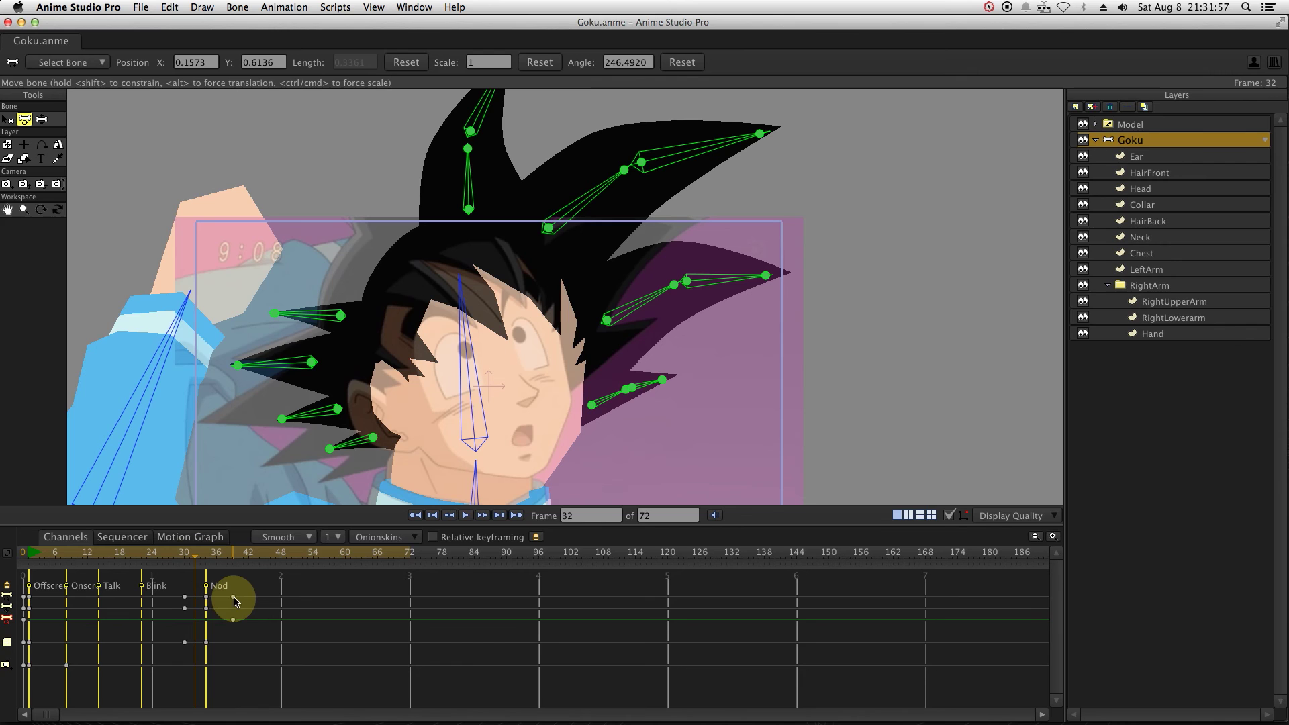
key("super")
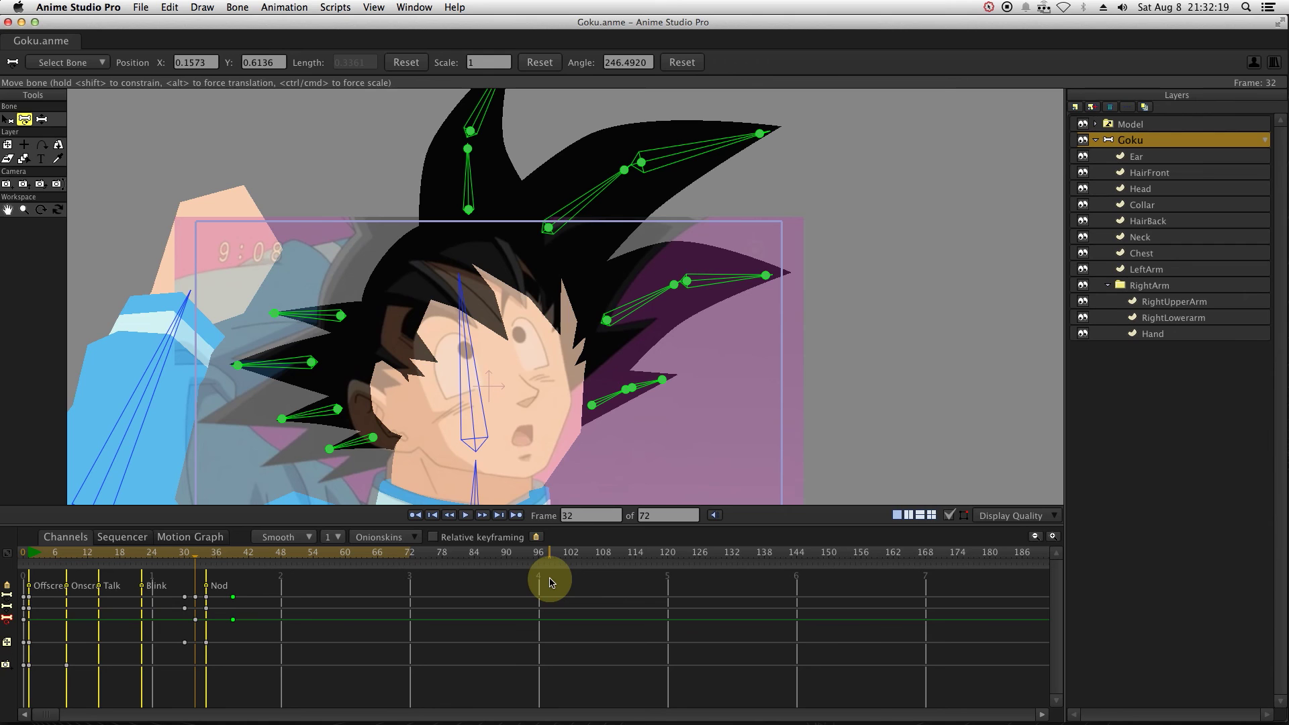
left_click(571, 514)
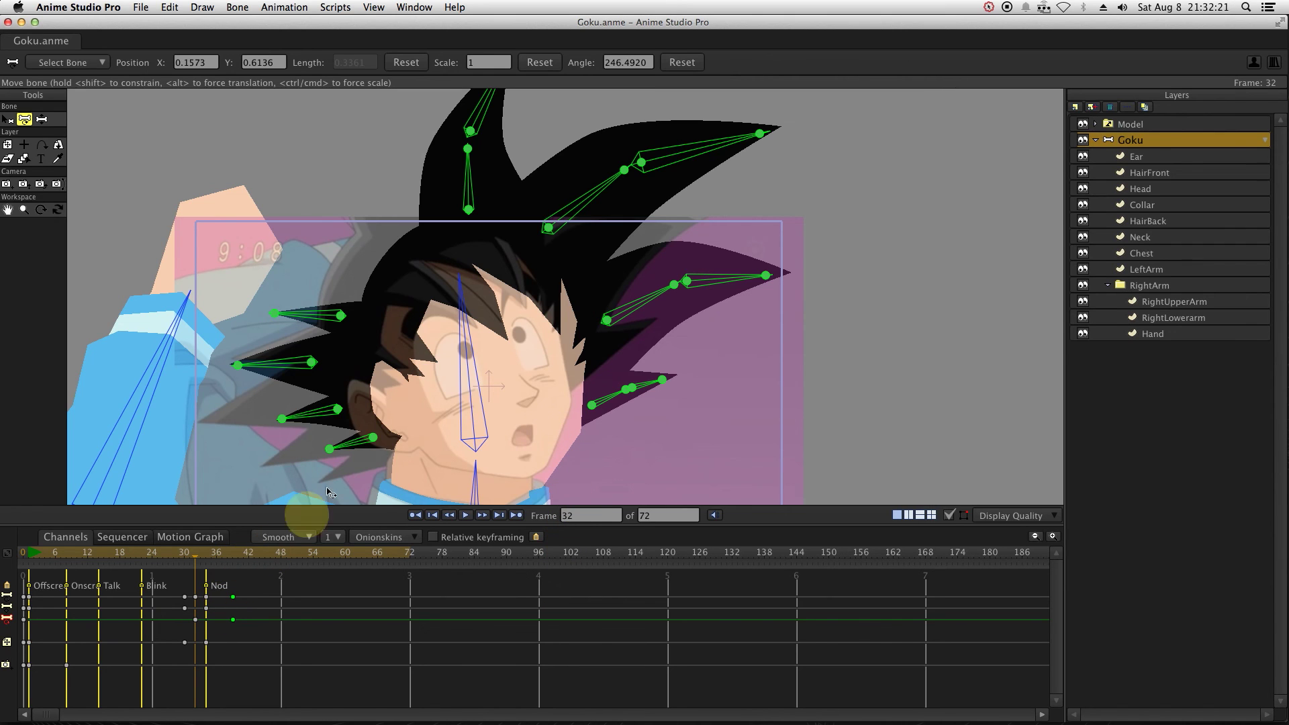
- At frame 34, rotate all the hair spike bones slightly so the hair drags behind the head turn
key("t")
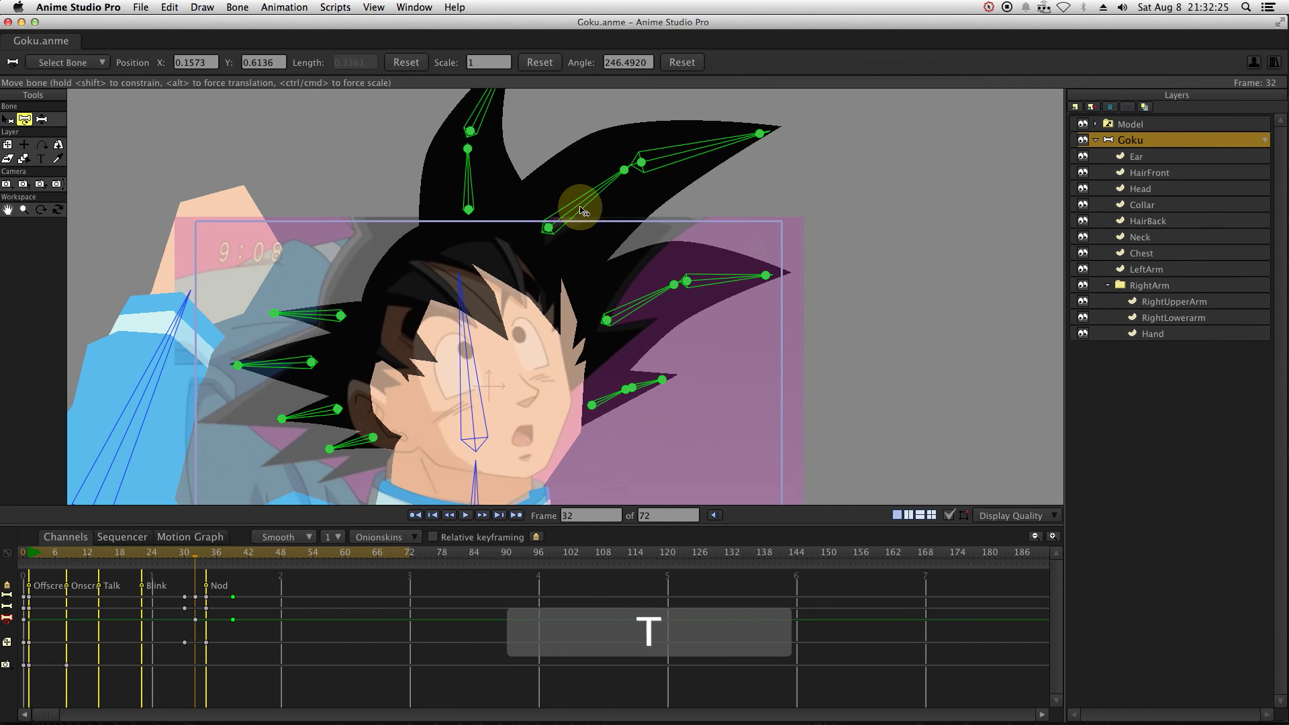
left_click(204, 556)
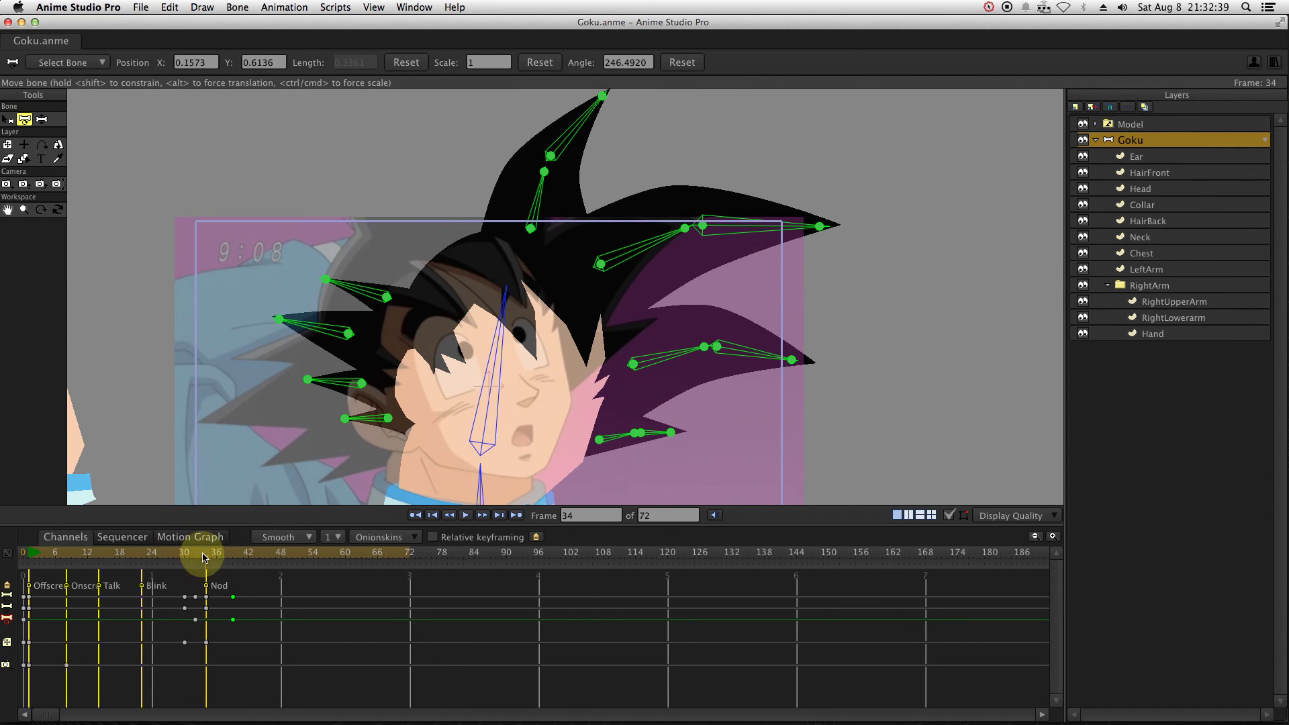
left_click_drag(647, 230, 647, 224)
key("Return")
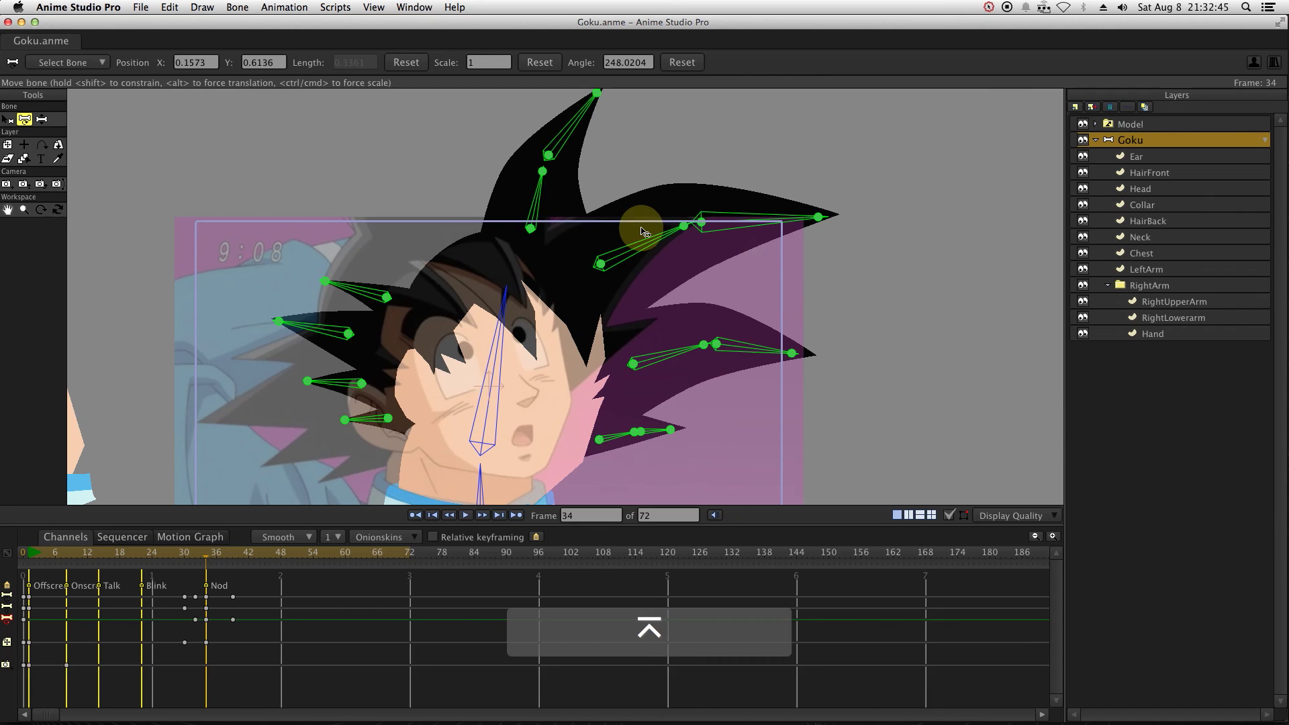
- Select the four spike bones behind the ear and rotate them further at frame 34
key("b")
left_click_drag(272, 265, 396, 463)
key("t")
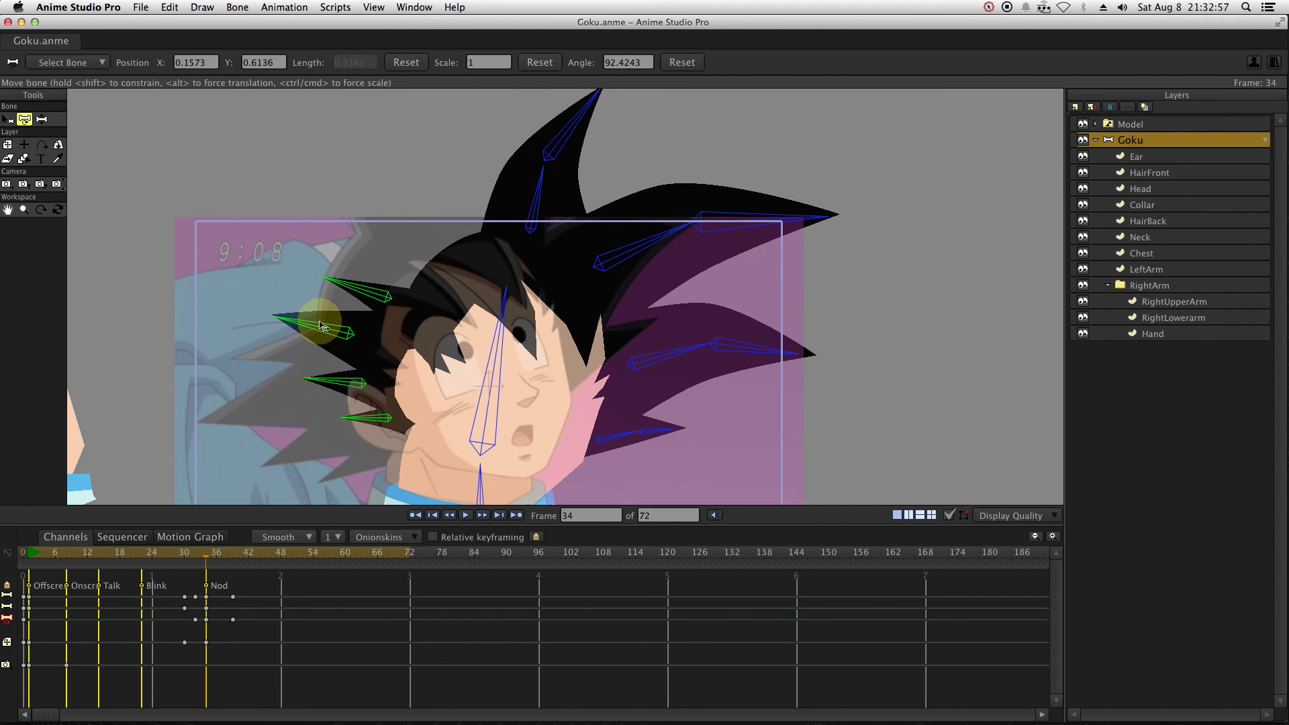
- Move the hair bones' frame 39 keyframe to frame 36 and play back the head turn
left_click(229, 562)
left_click_drag(231, 613, 216, 613)
key("space")
key("space")
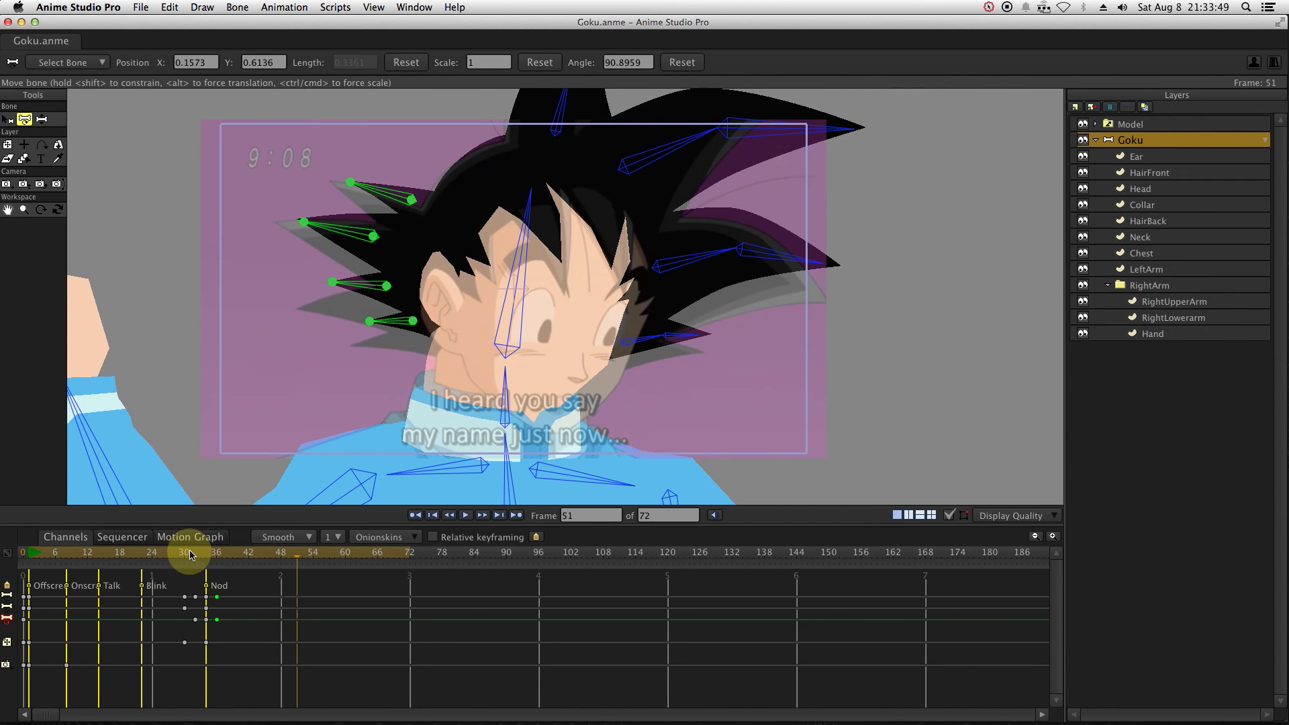
mouse_move(191, 554)
left_mouse_down()
mouse_move(180, 551)
mouse_move(207, 562)
mouse_move(195, 552)
left_mouse_up()
key("space")
- Select the outer bones of the upright and face-side spikes, bend them further upward at frame 34, and play back the turn
key("b")
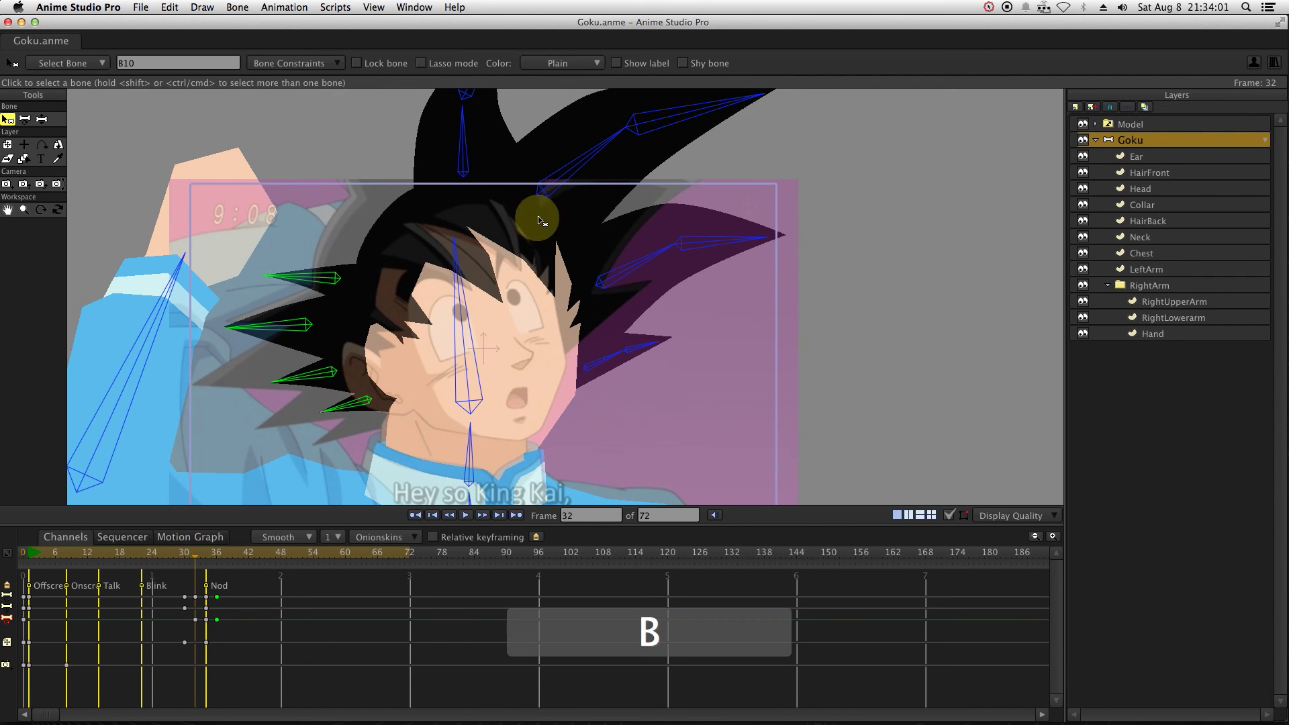
left_click(513, 124)
left_click(671, 167, "shift")
key("t")
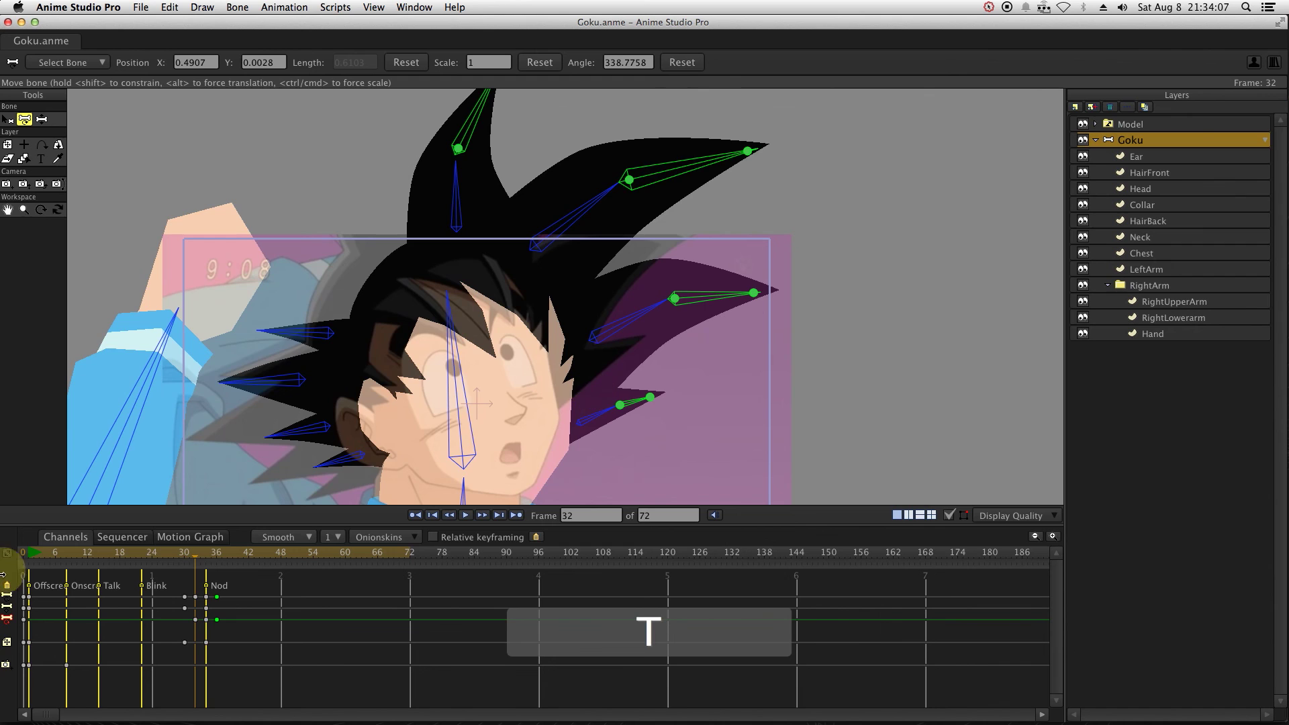
left_click(205, 566)
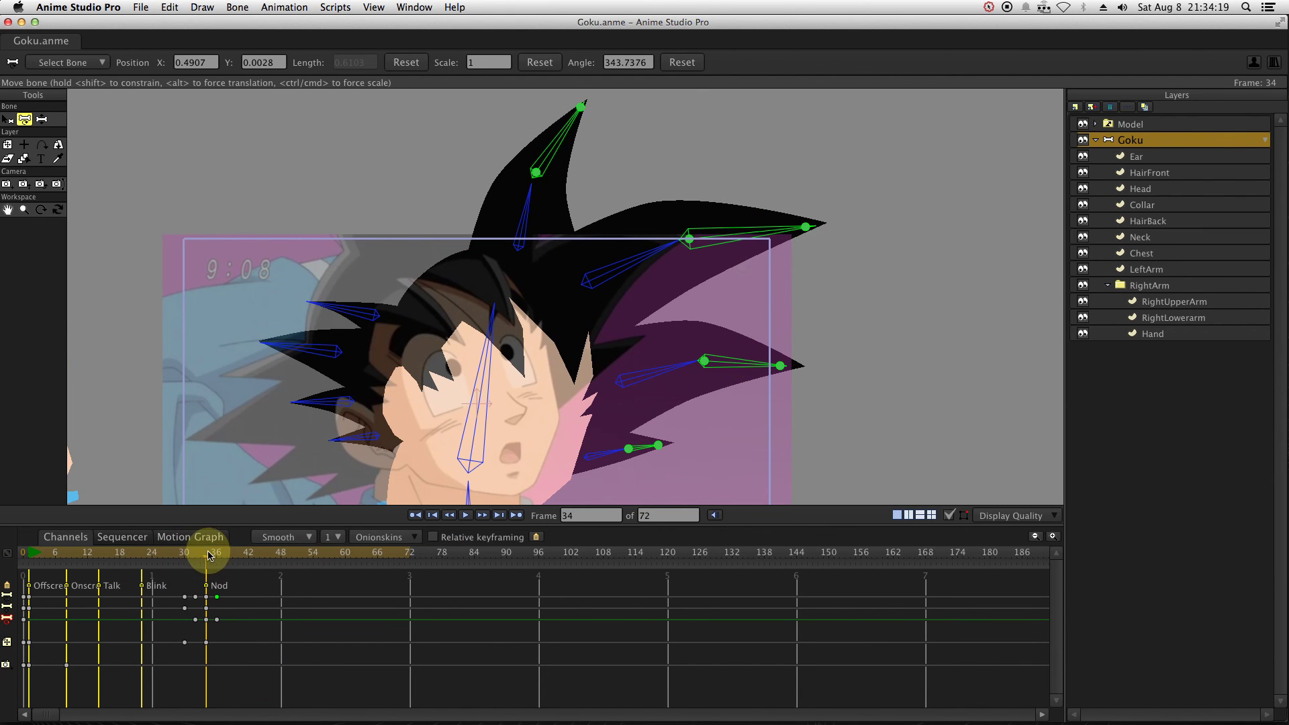
left_click(215, 554)
left_click_drag(193, 559, 190, 561)
key("space")
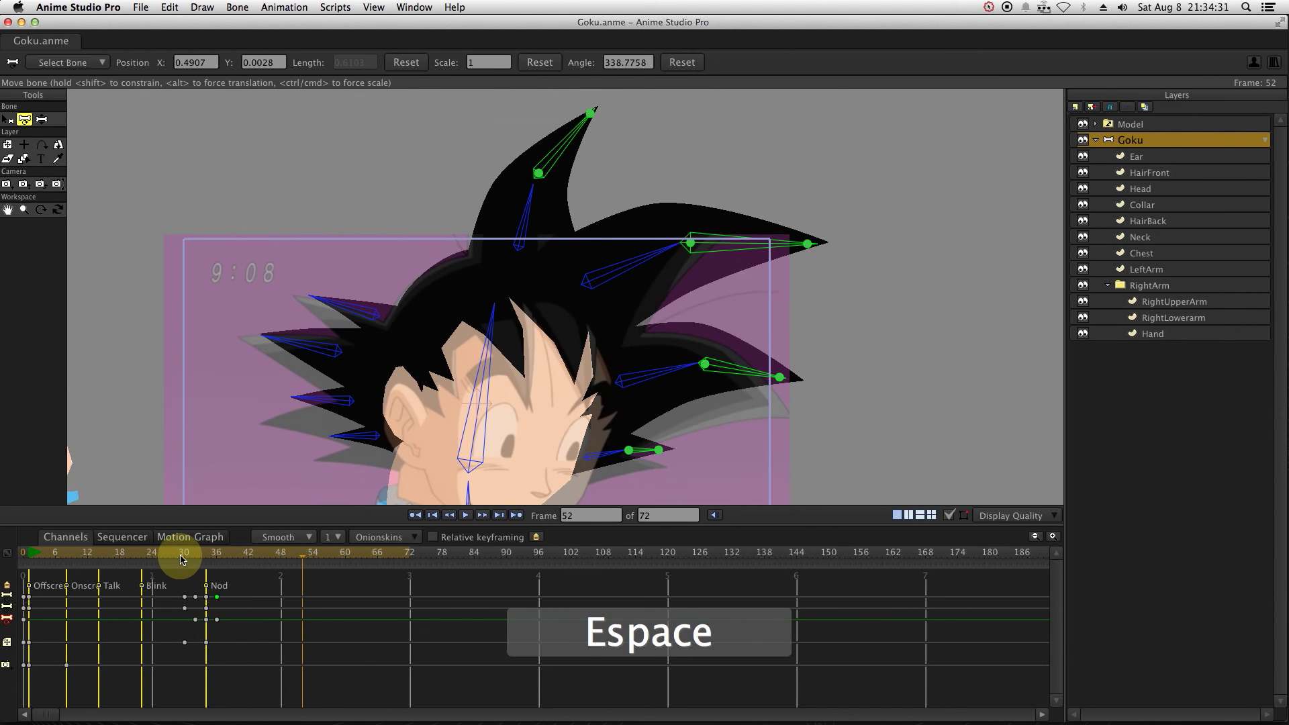
- Hide the Model reference and check the hair within the output frame at frame 36
key("super+j")
left_click(215, 554)
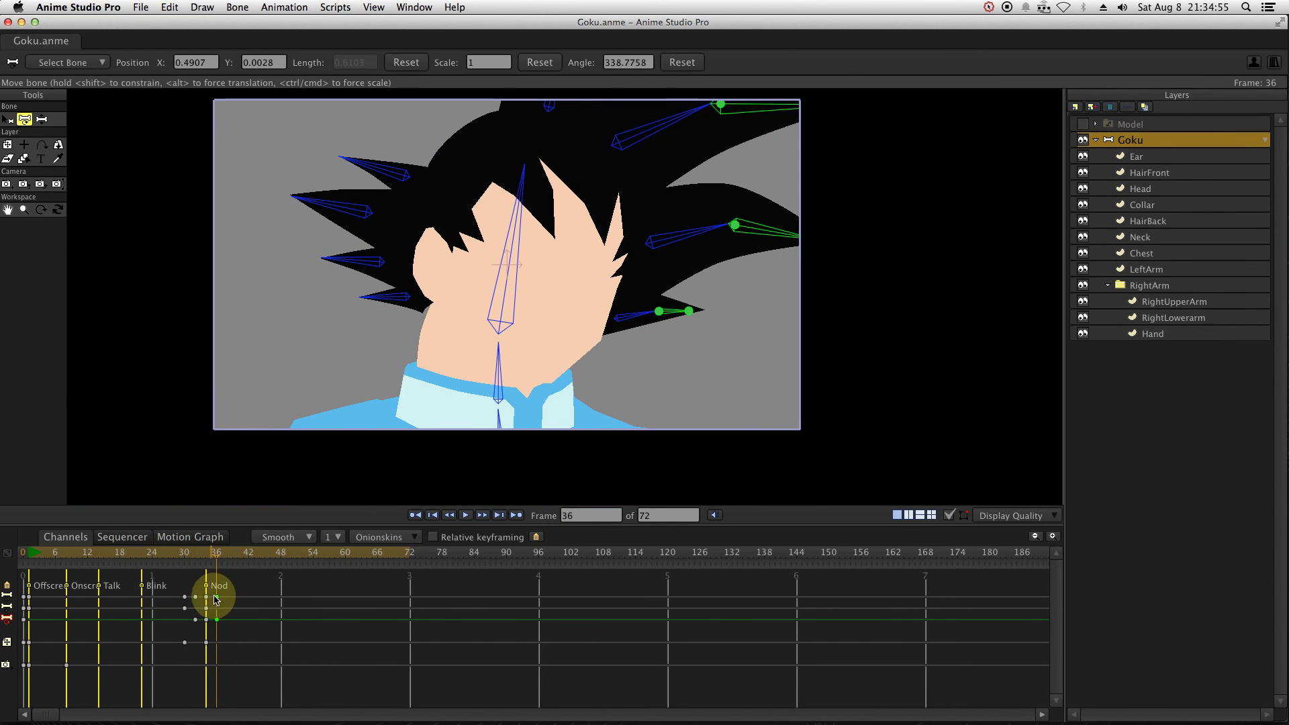
key("super+j")
- Select all upright and face-side spike bones, move the frame 36 keyframe to frame 38, and rotate them downward at frame 36 as overshoot
key("b")
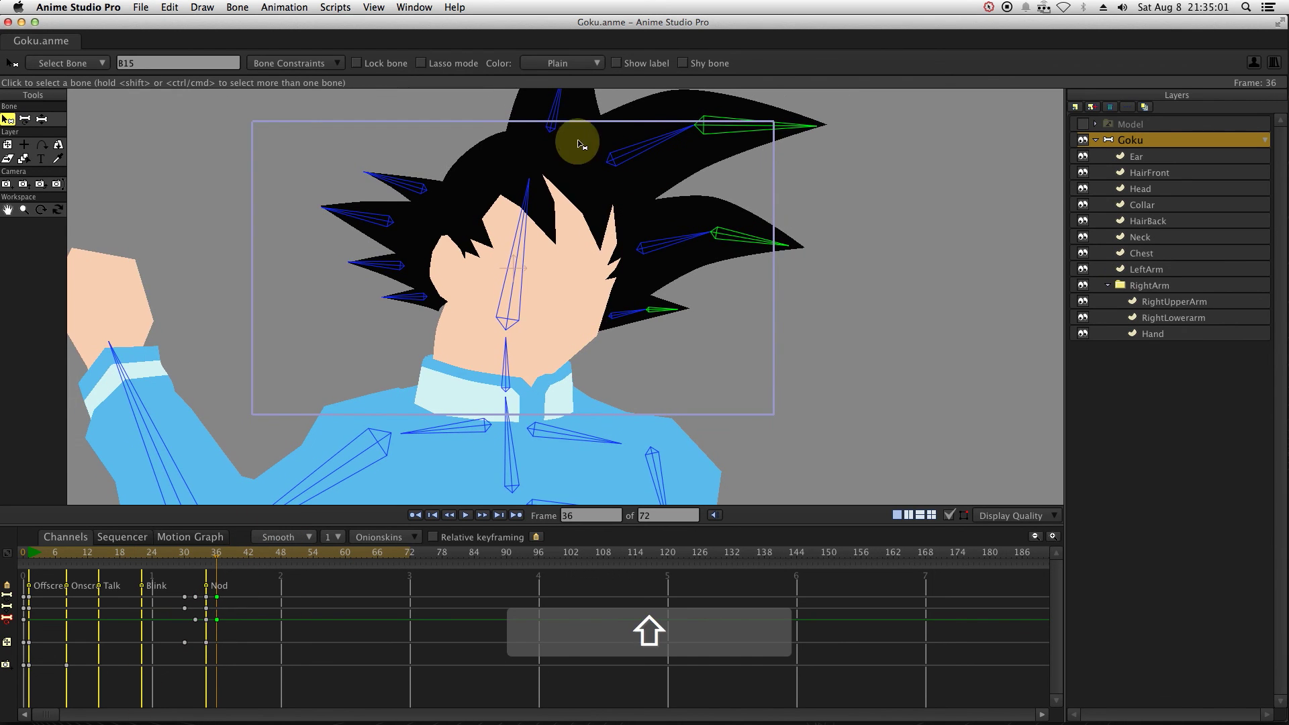
scroll(488, 165, "up", 3)
left_click(606, 261, "shift")
left_click(439, 455, "shift")
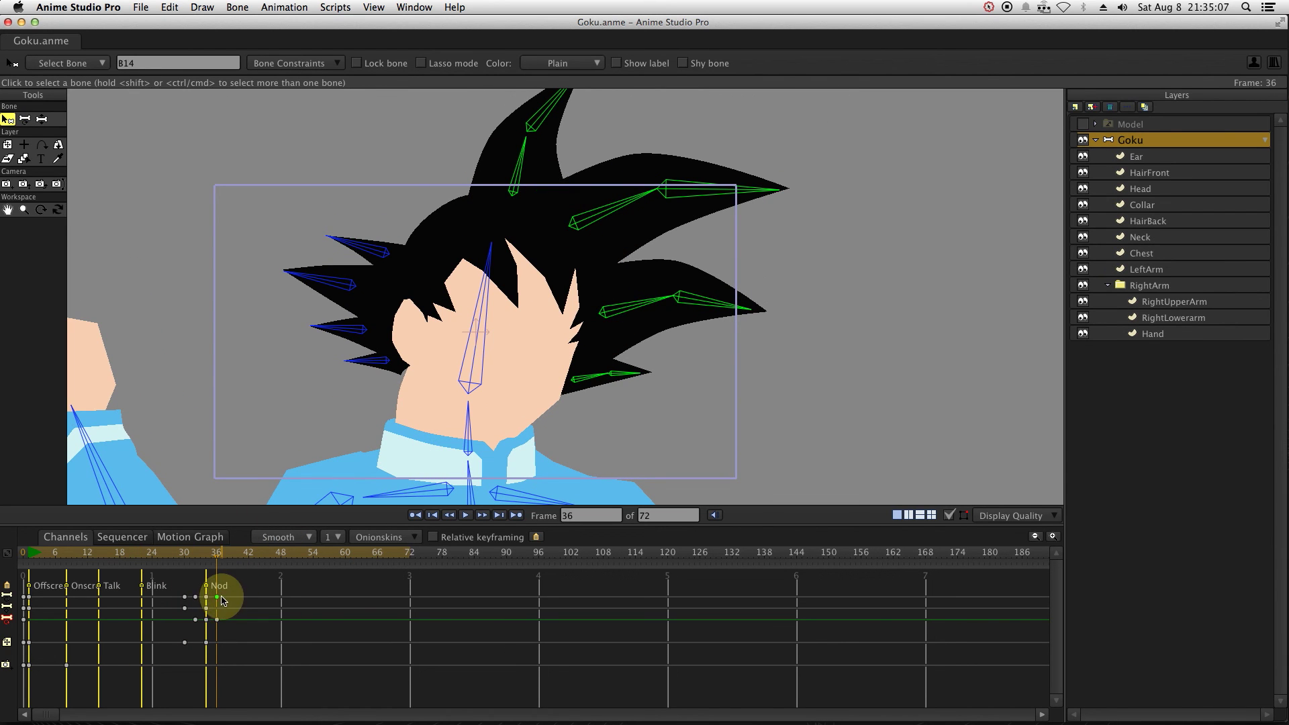
left_click_drag(222, 600, 229, 603)
key("t")
left_click_drag(604, 210, 618, 215)
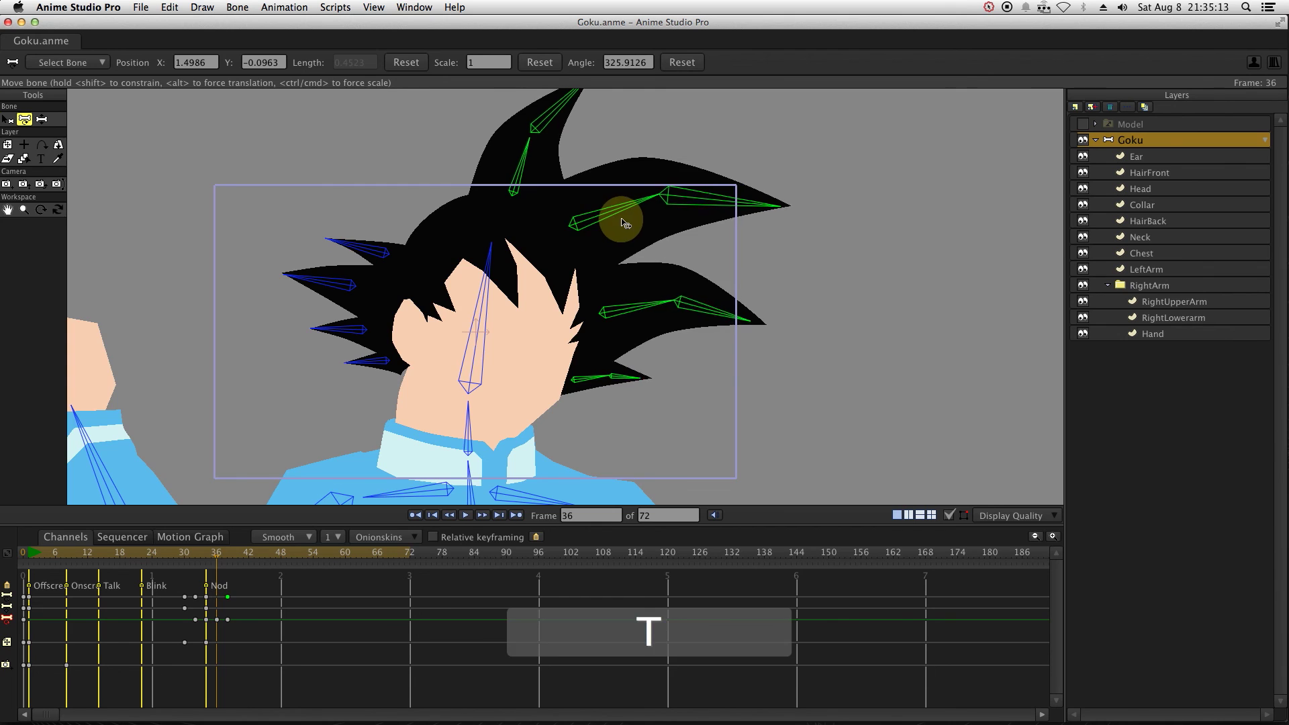
- Play back the head turn from about frame 28 within the output frame with the bone overlay hidden, and show the overlay again
left_click(175, 552)
key("space")
left_click(1111, 349)
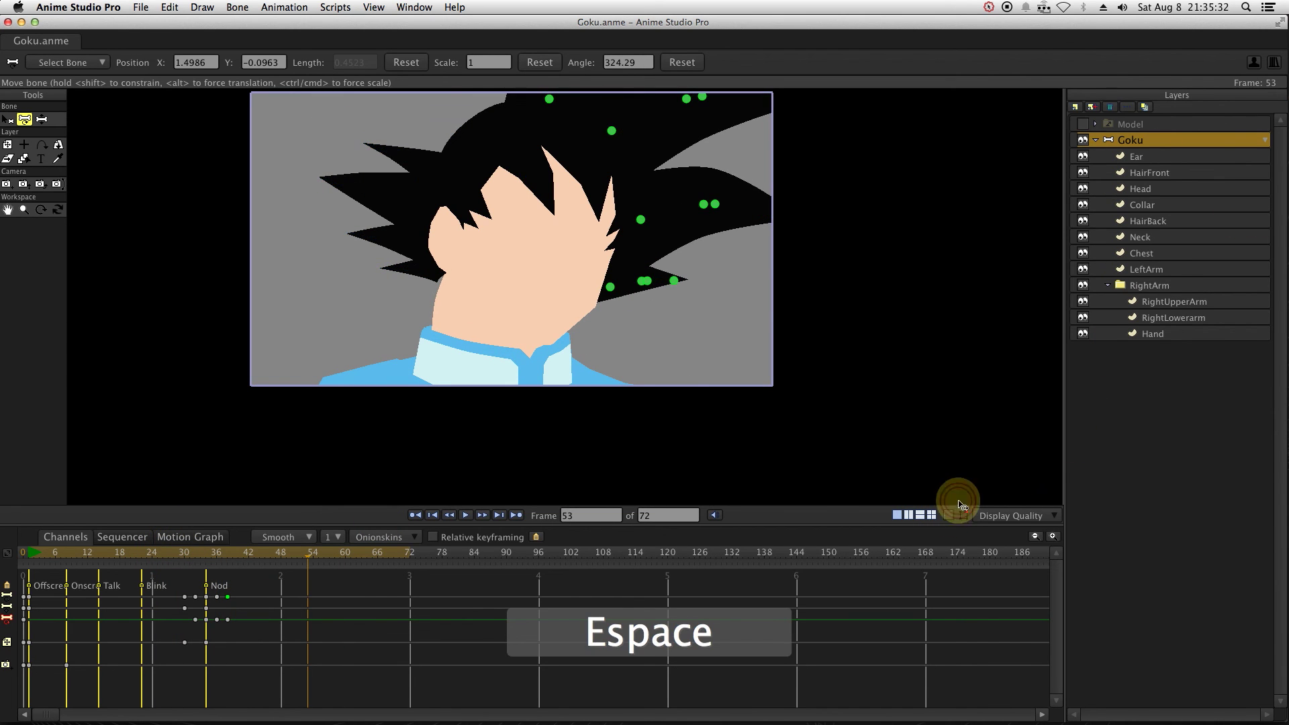
left_click(179, 552)
key("space")
left_click_drag(210, 555, 222, 561)
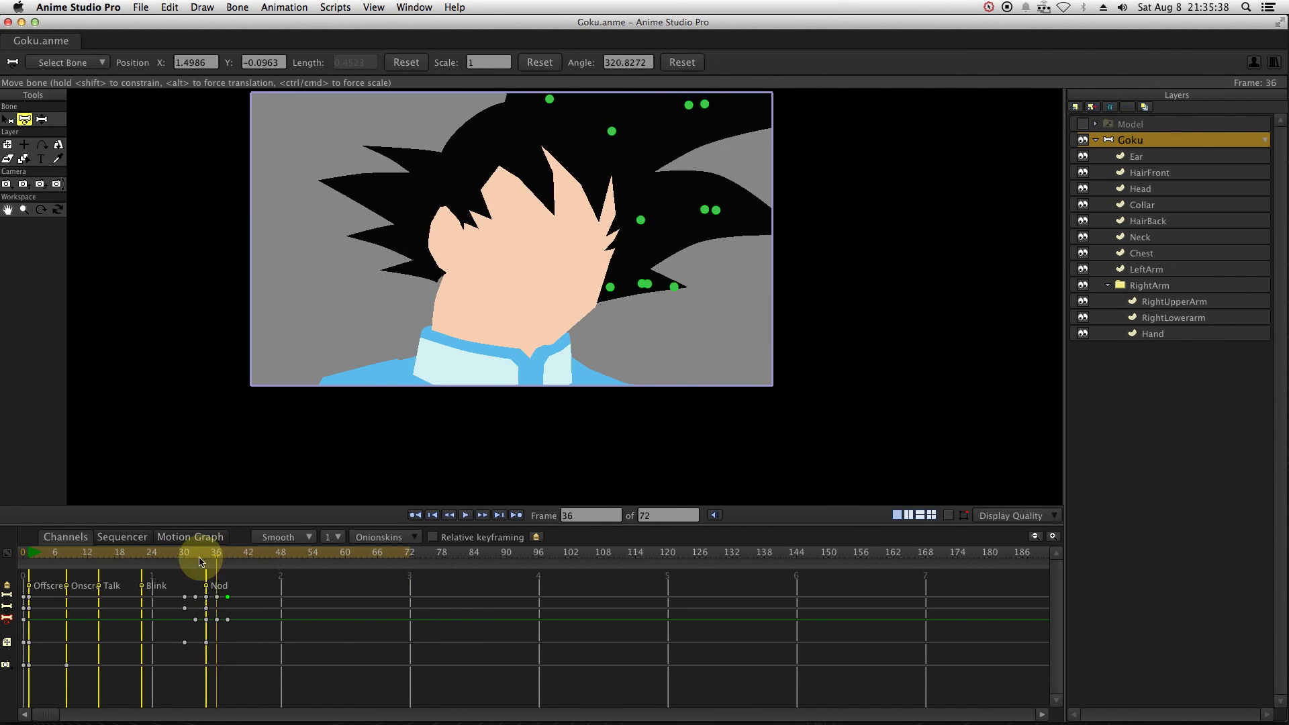
key("n")
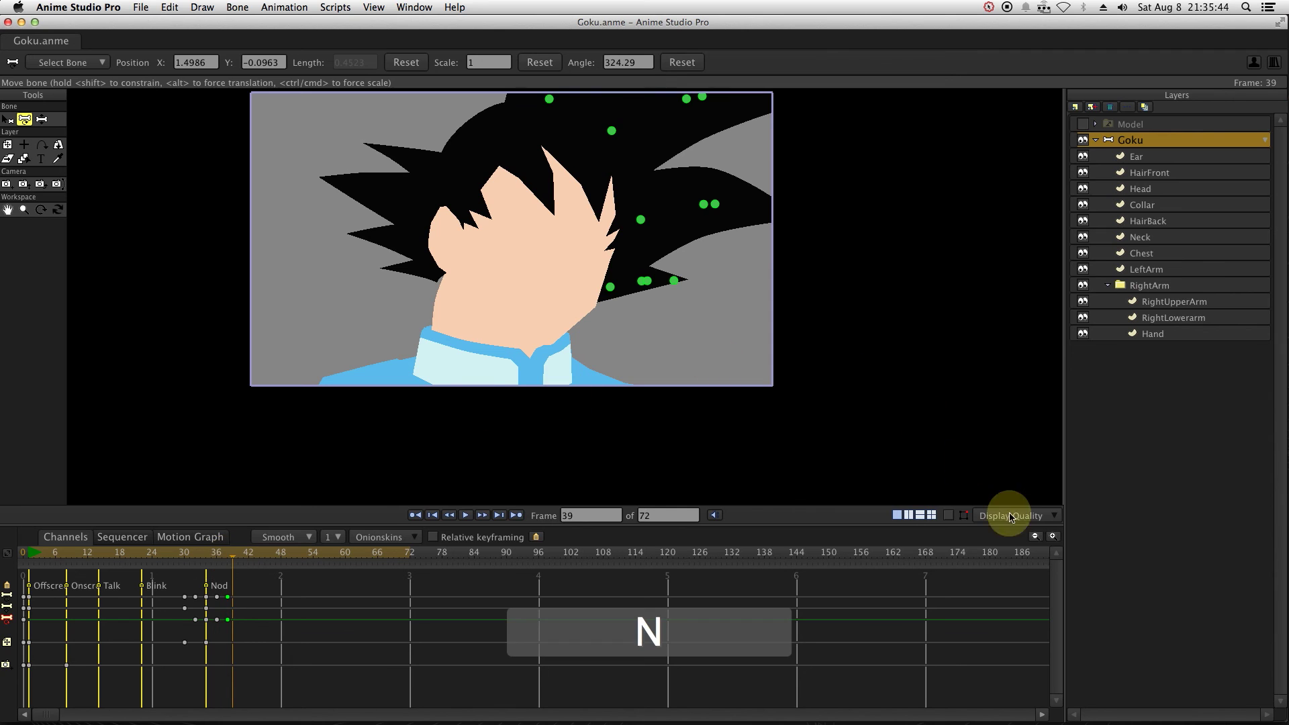
left_click(948, 515)
- Select the four spike bones behind the ear, rotate them at frame 36 to overshoot, and play back the head turn
left_click(217, 553)
key("b")
left_click_drag(271, 105, 388, 273)
key("t")
key("space")
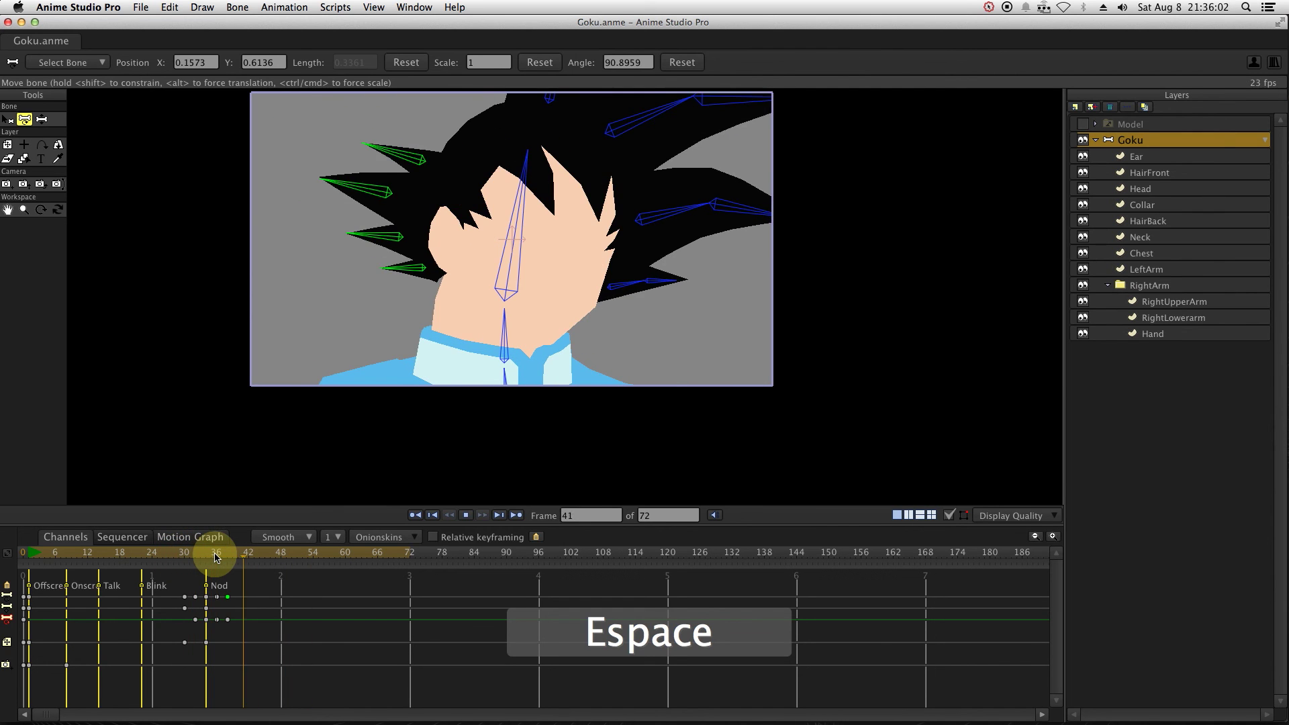
key("space")
left_click(181, 552)
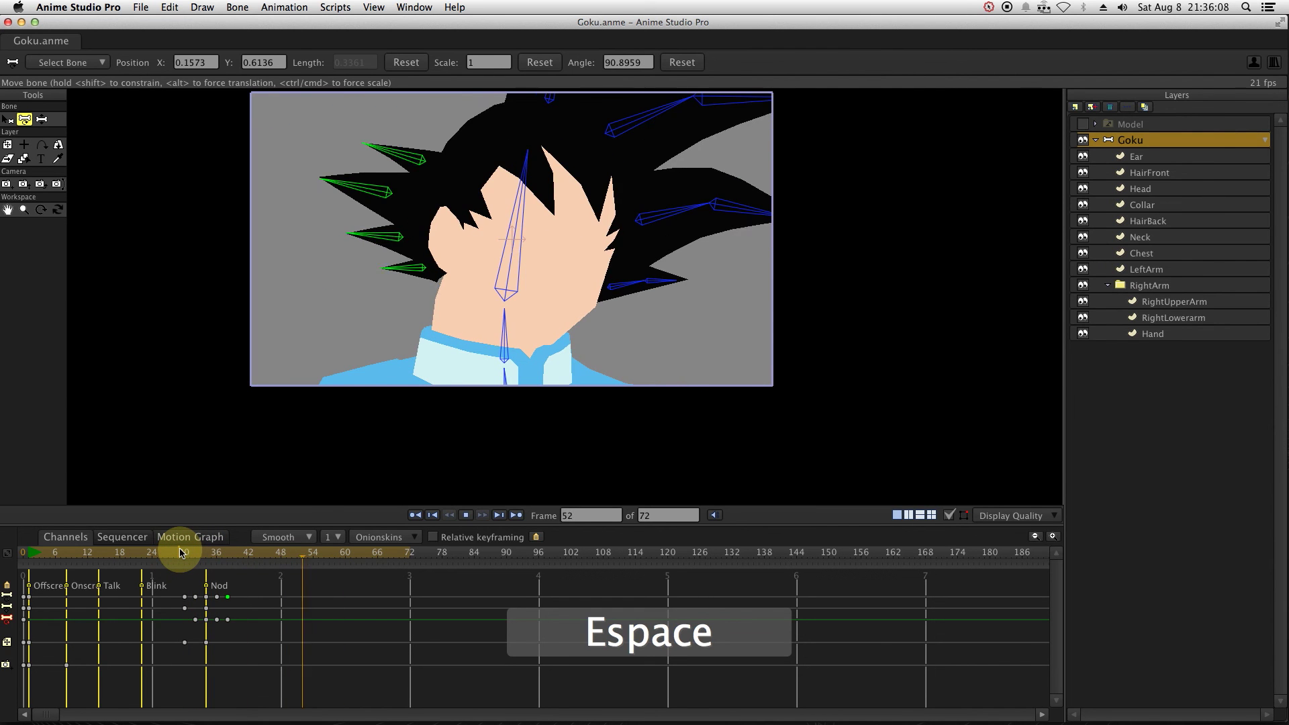
left_click_drag(186, 553, 208, 557)
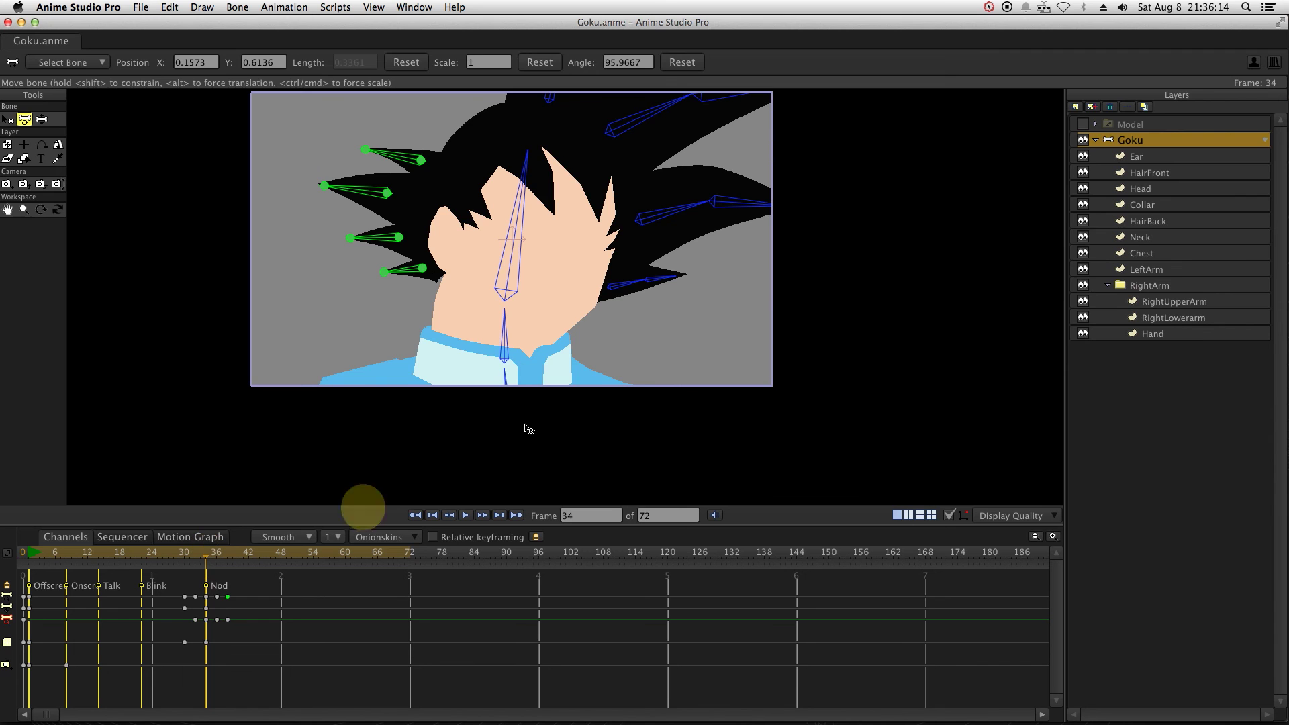
- Show the area outside the output frame and adjust the outer bones of the upright and face-side spikes at frame 34, checking with playback
key("super+j")
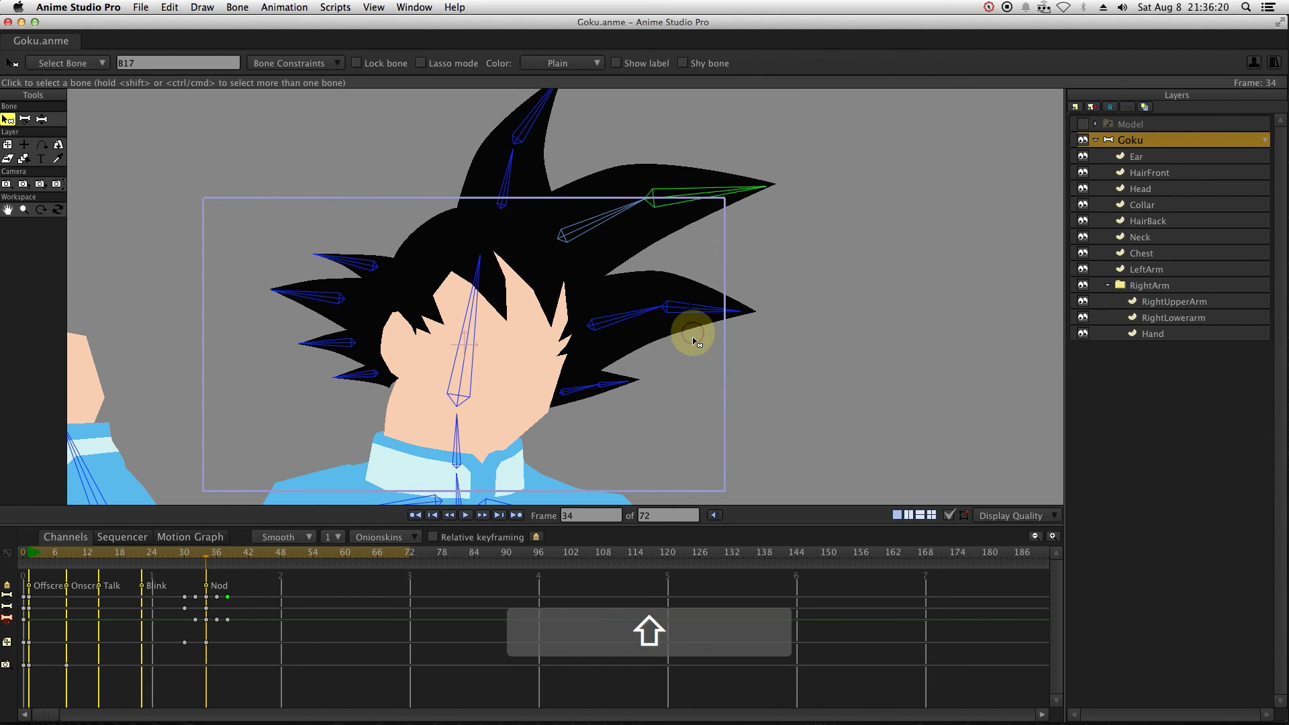
key("t")
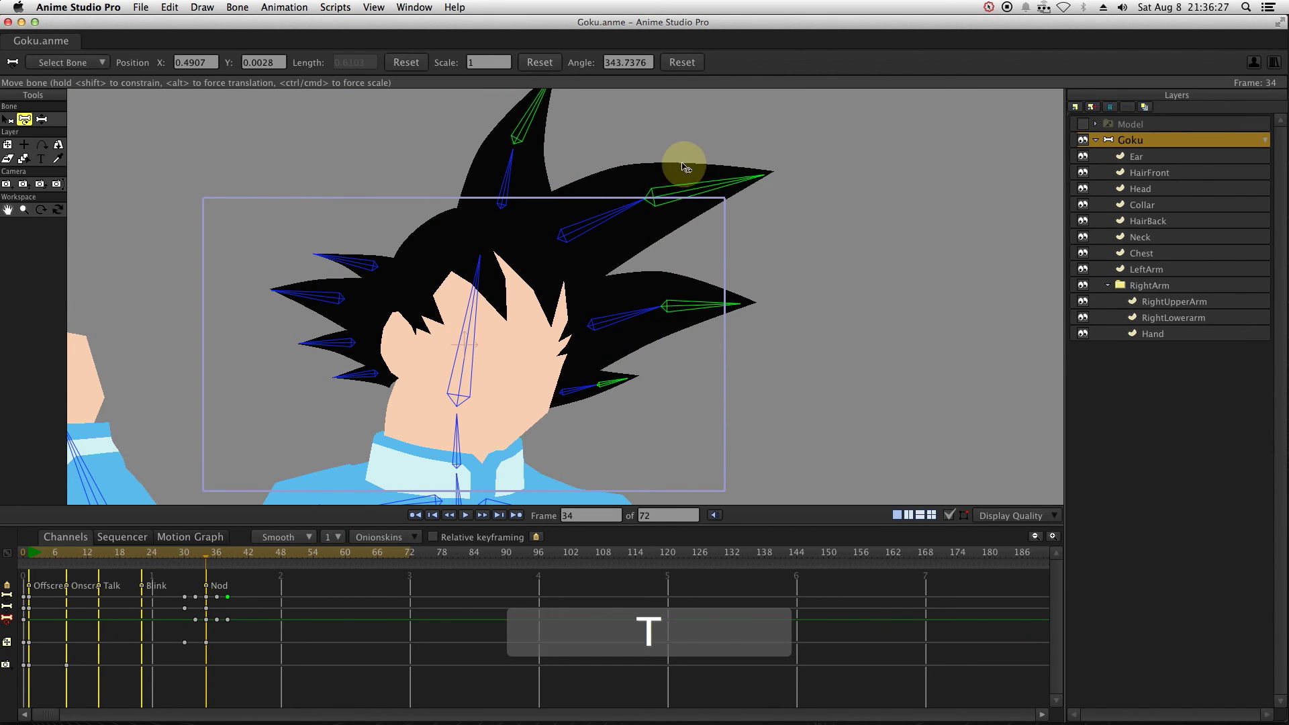
left_click(705, 296)
key("Return")
key("space")
left_click_drag(655, 308, 655, 322)
left_click_drag(711, 176, 690, 172)
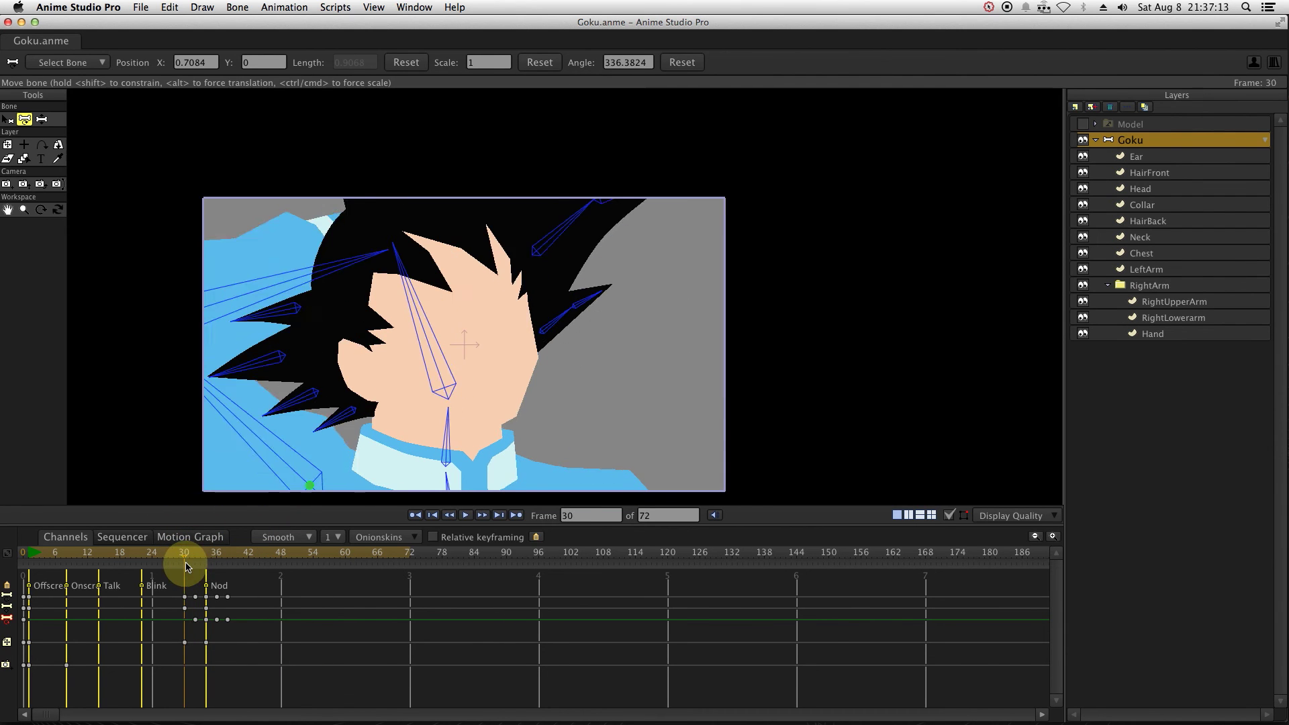
- Select the upright and face-side spikes' outer bones and shift their frame 32 keyframe to frame 30, checking with playback
key("b")
left_click(668, 363, "shift")
left_click(184, 618)
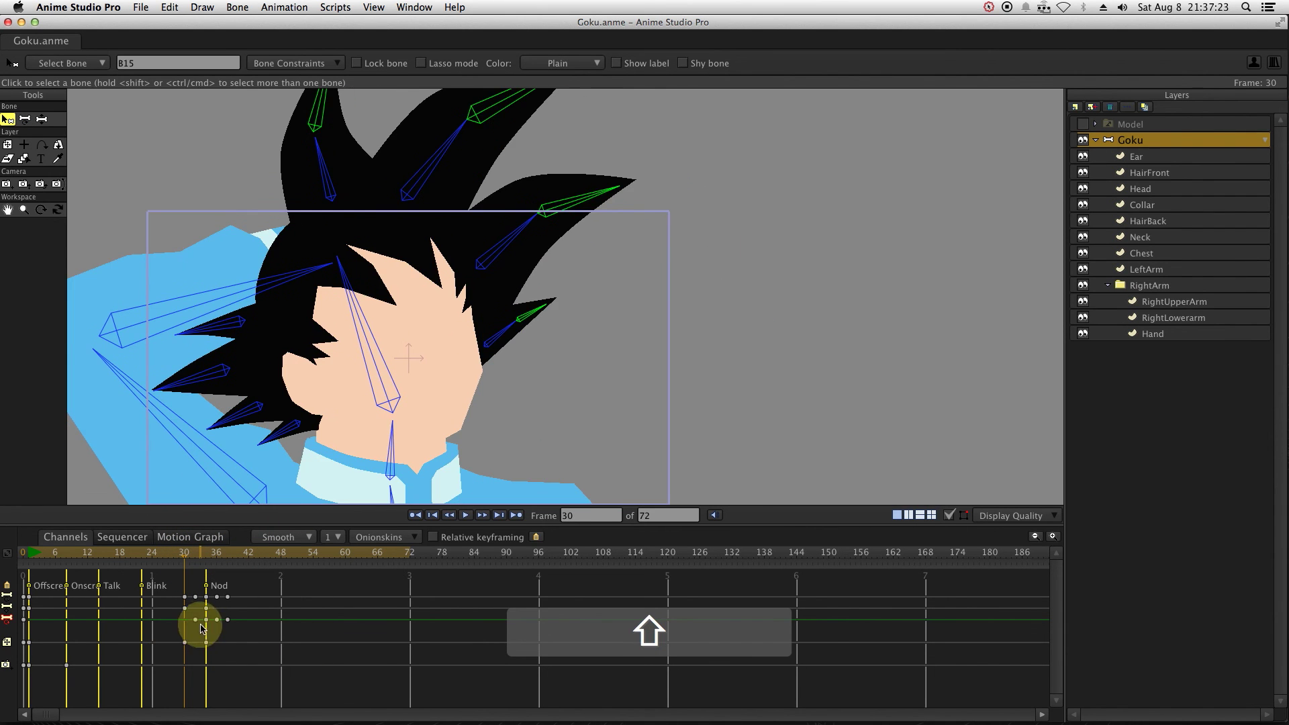
key("space")
key("b")
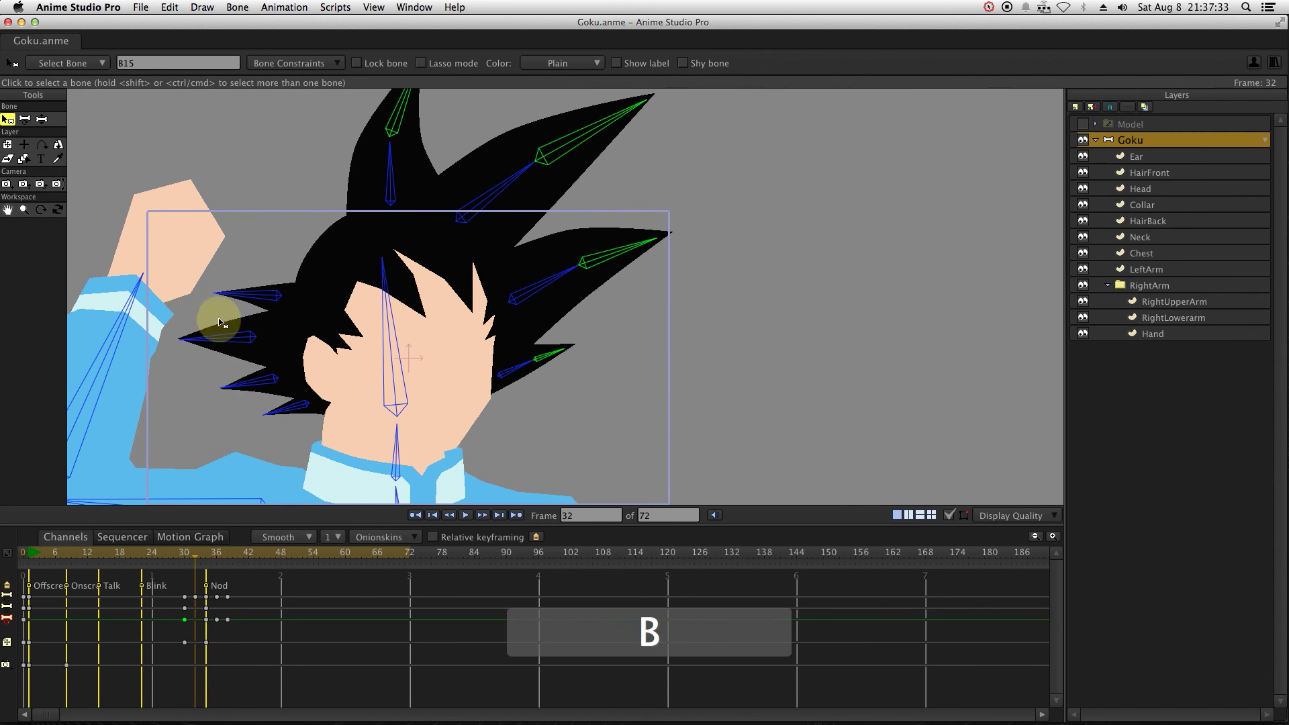
- Select the four spike bones behind the ear and shift their frame 32 keyframe to frame 30
left_click(208, 556)
left_click(185, 618)
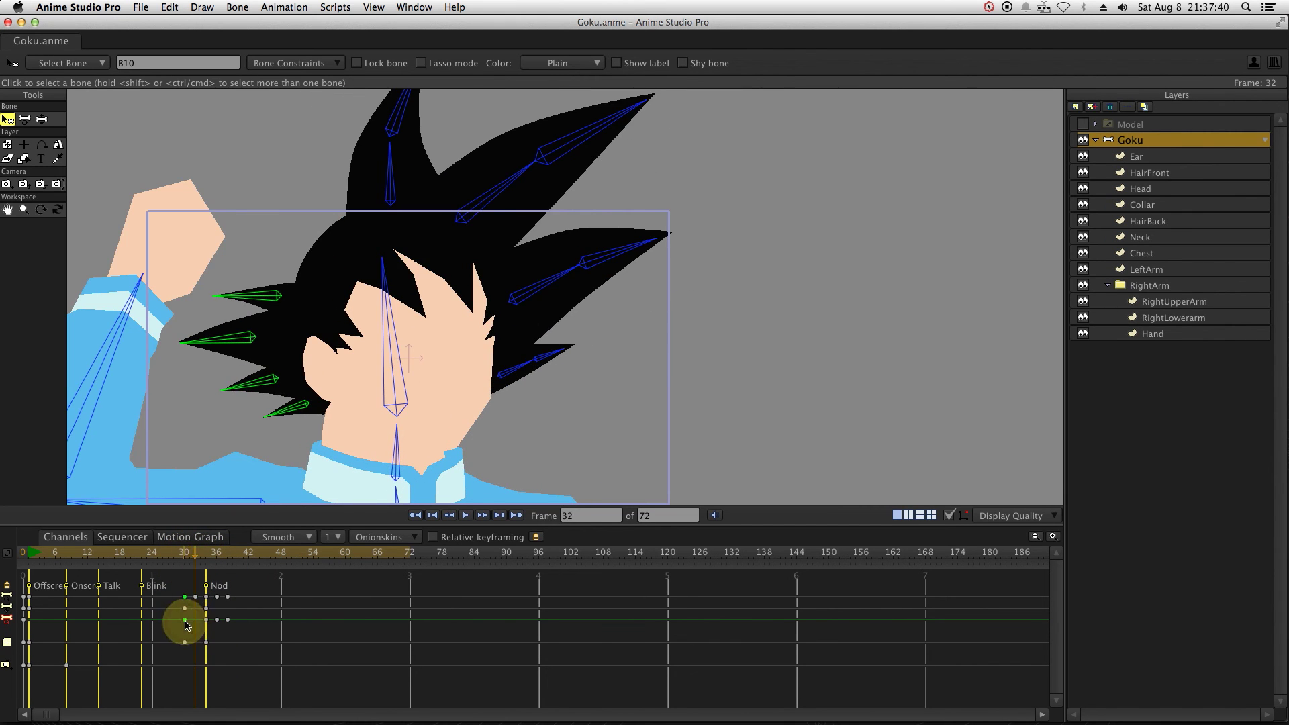
left_click(212, 556)
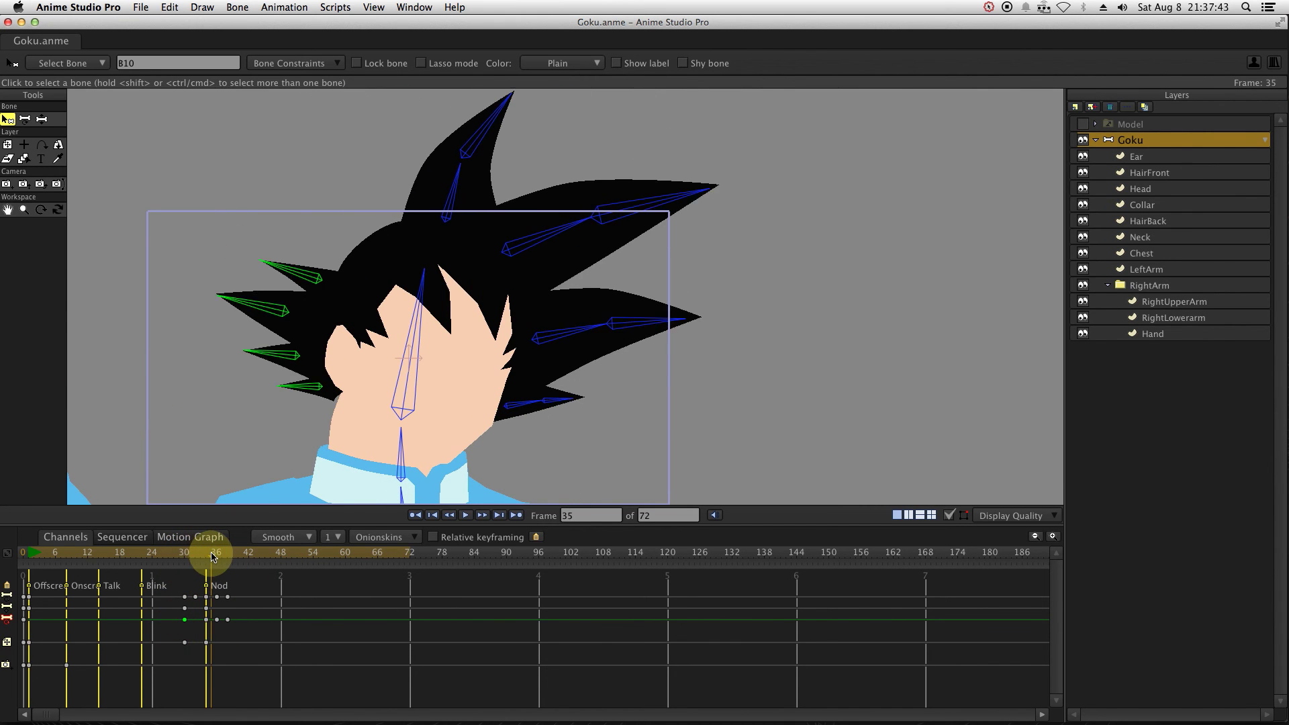
- Rotate the four spike bones behind the ear at frame 34 for stronger drag, checking the motion with playback
key("t")
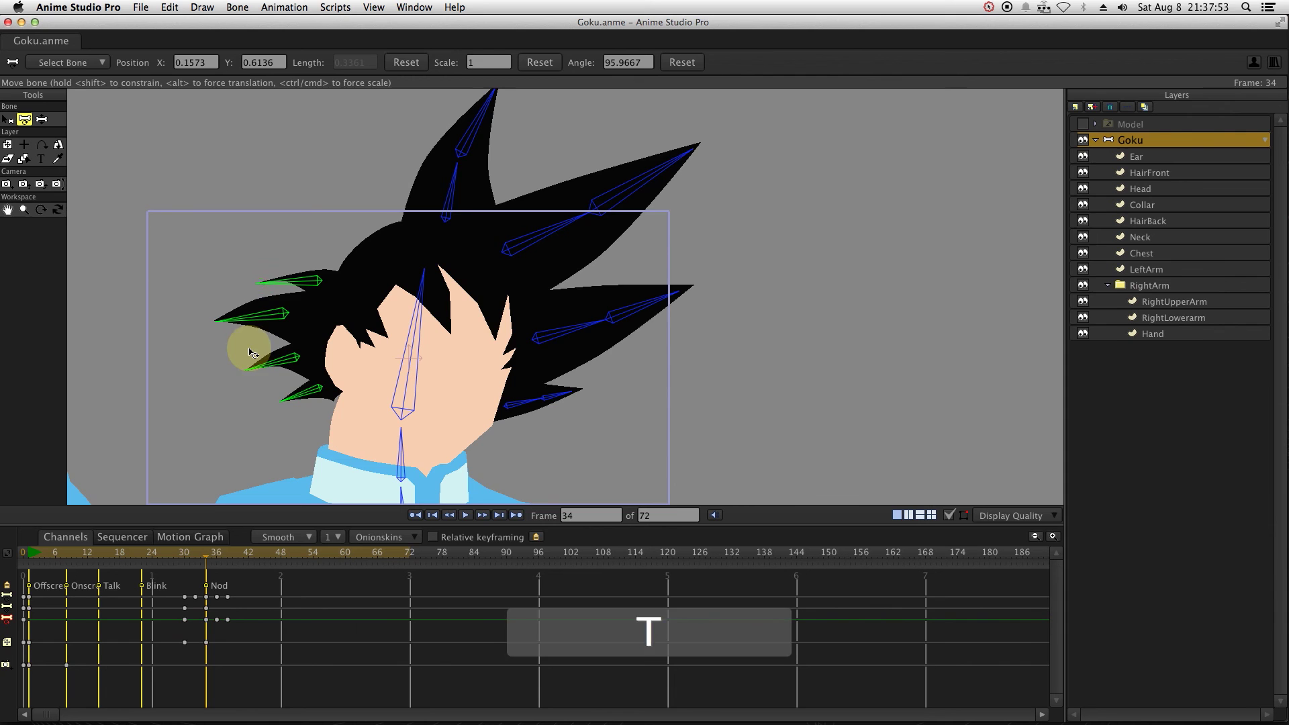
key("space")
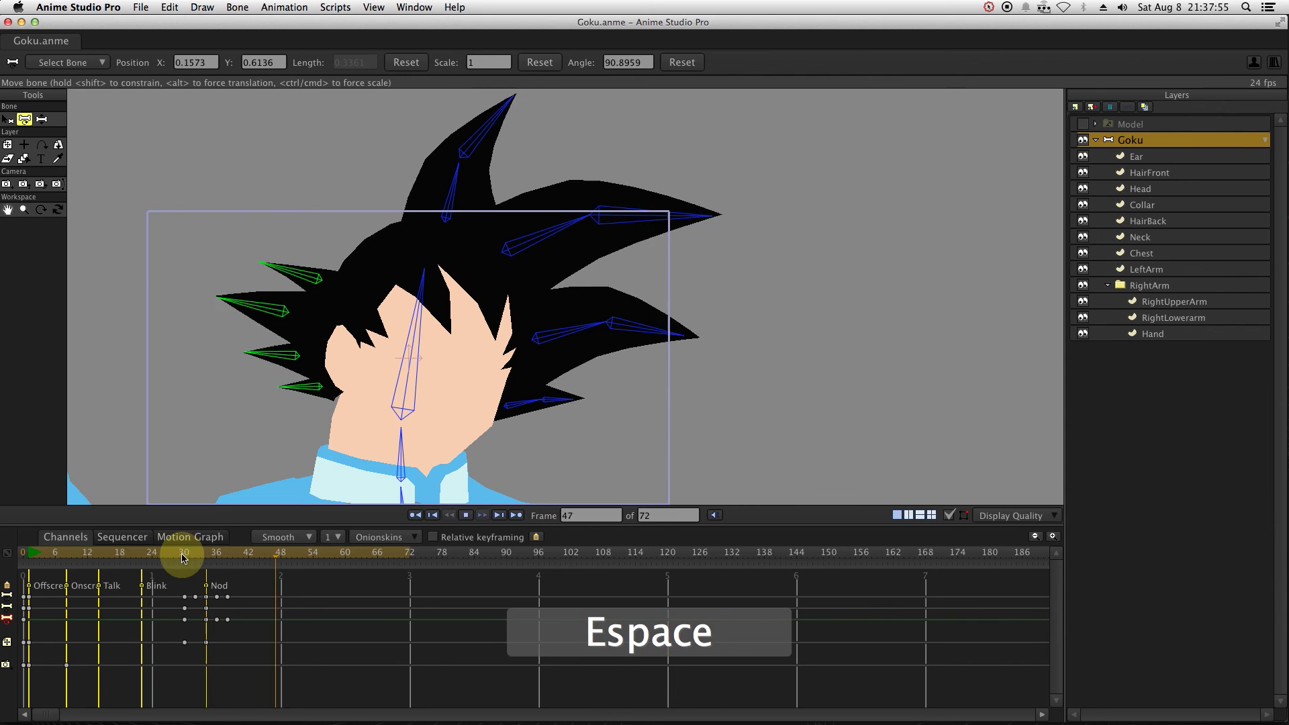
left_click(216, 552)
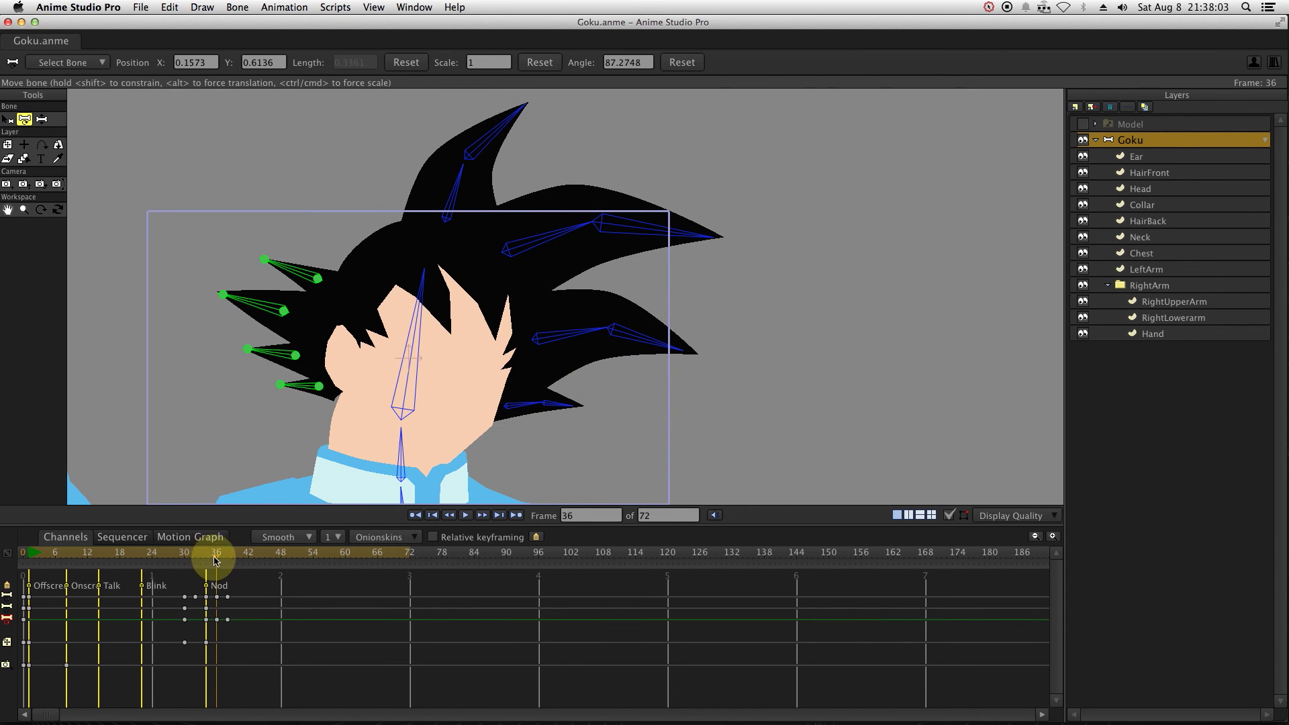
key("space")
- Limit the view to the output frame, deselect the bones, hide the bone overlay, and play back the head turn from about frame 24
key("super+j")
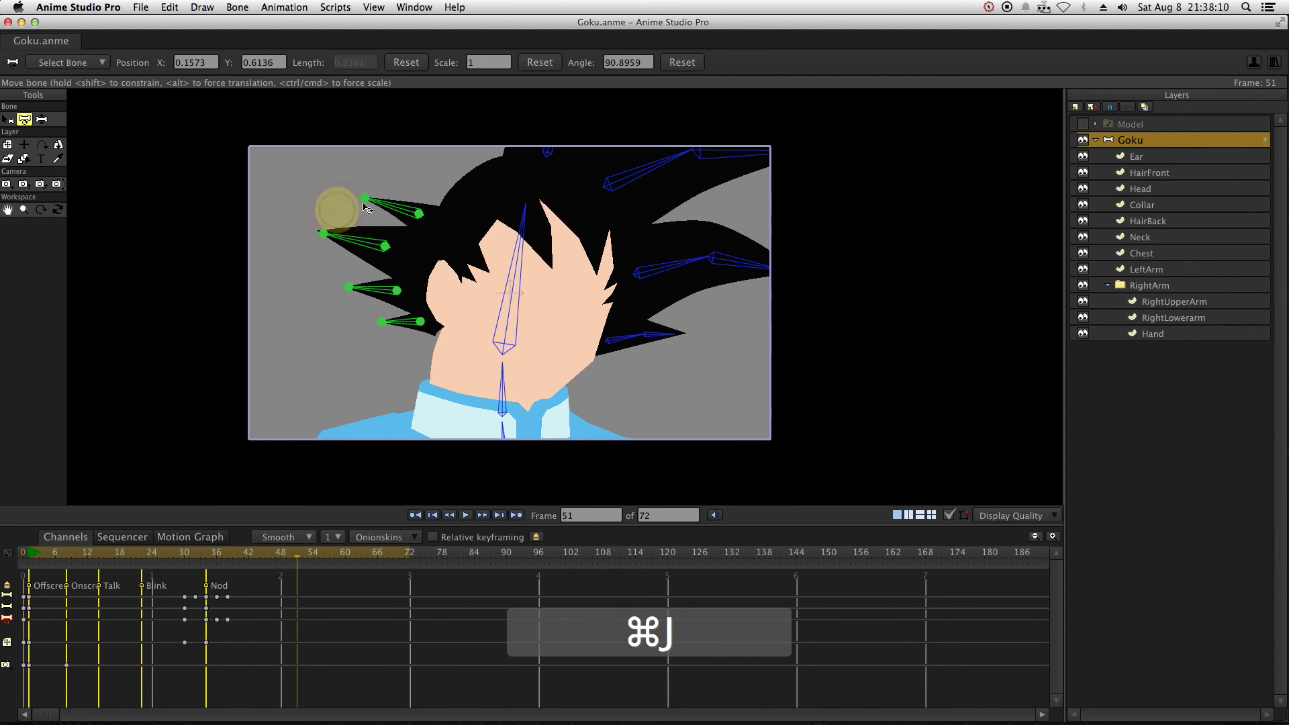
key("shift")
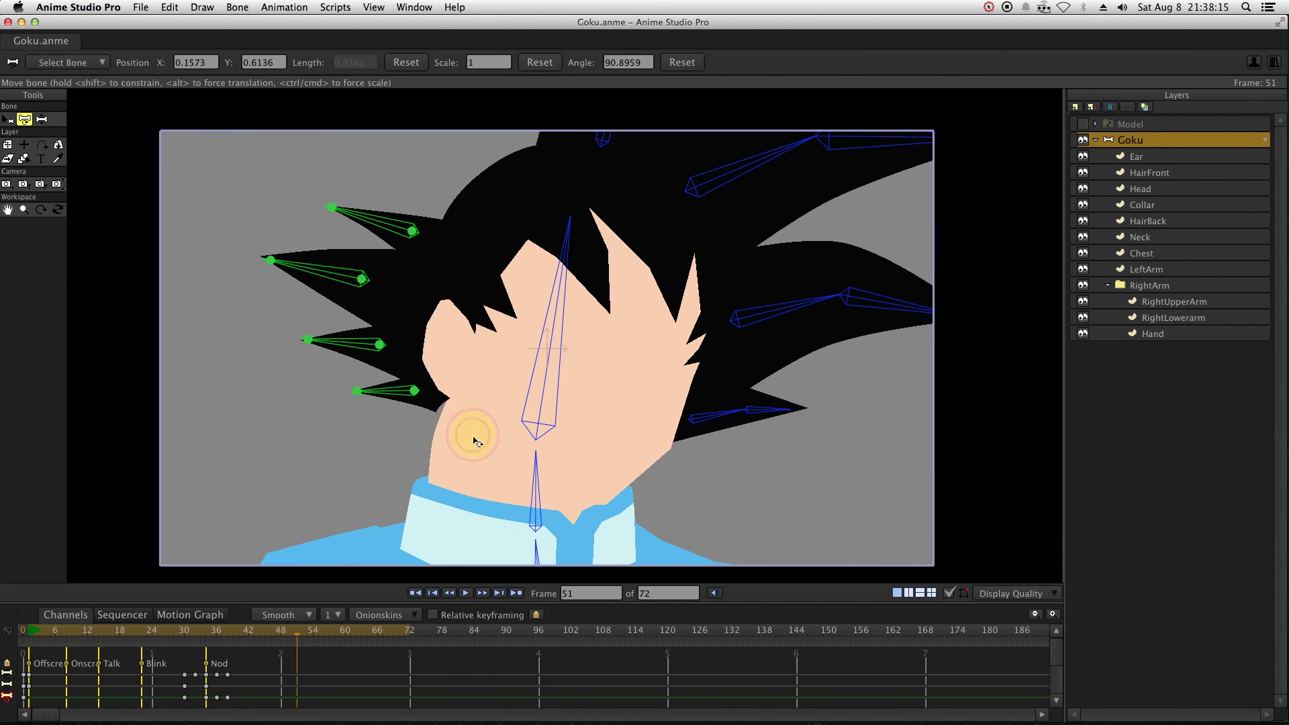
key("Return")
left_click(950, 593)
left_click(154, 631)
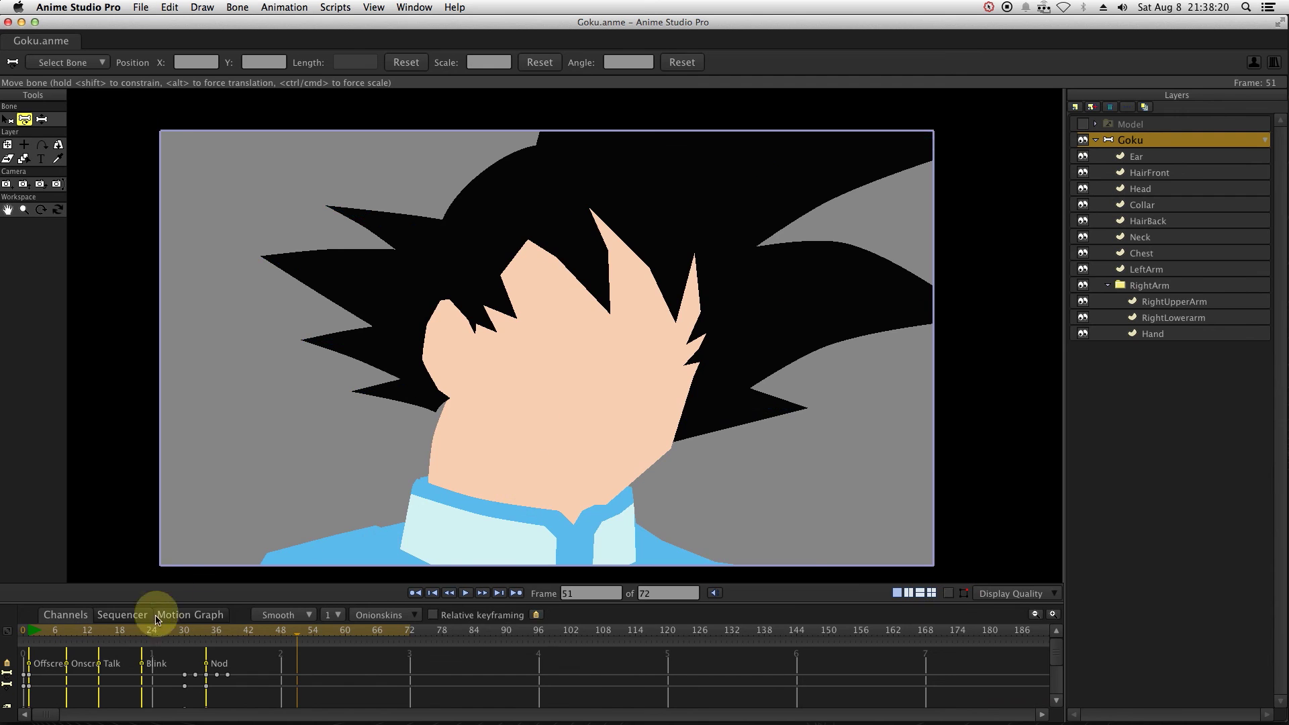
key("space")
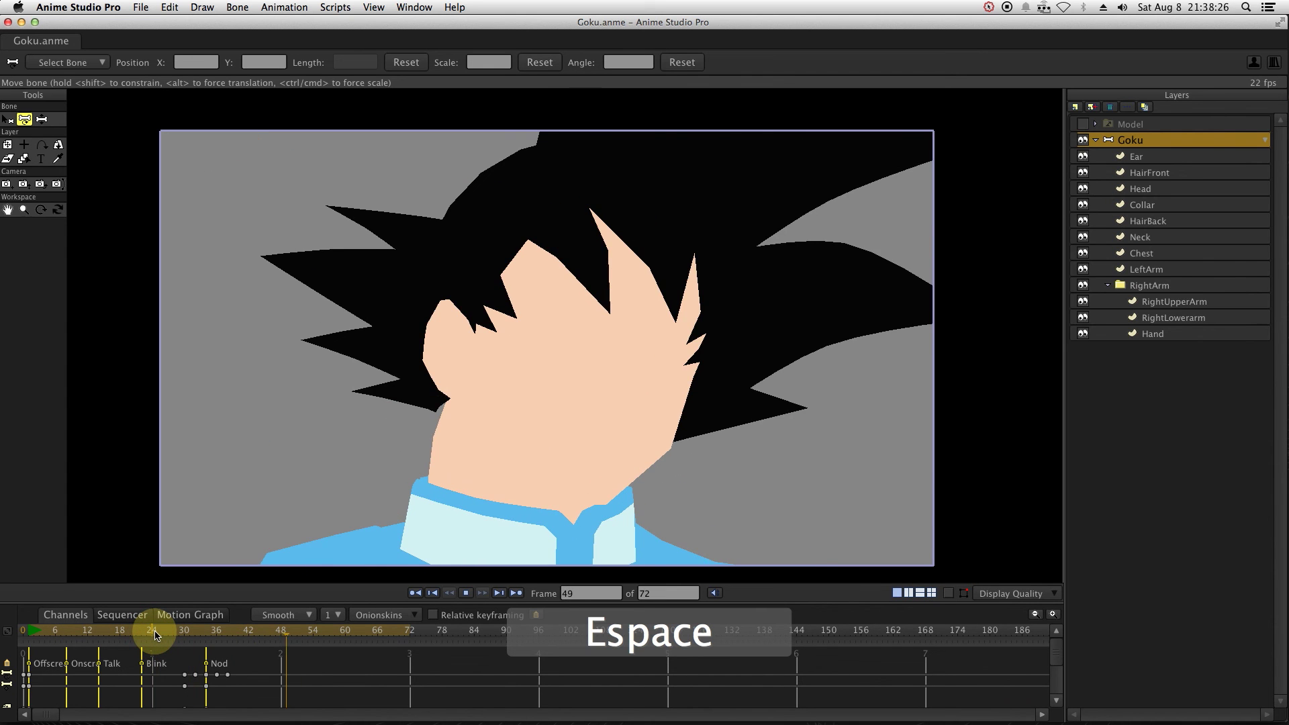
left_click(543, 485)
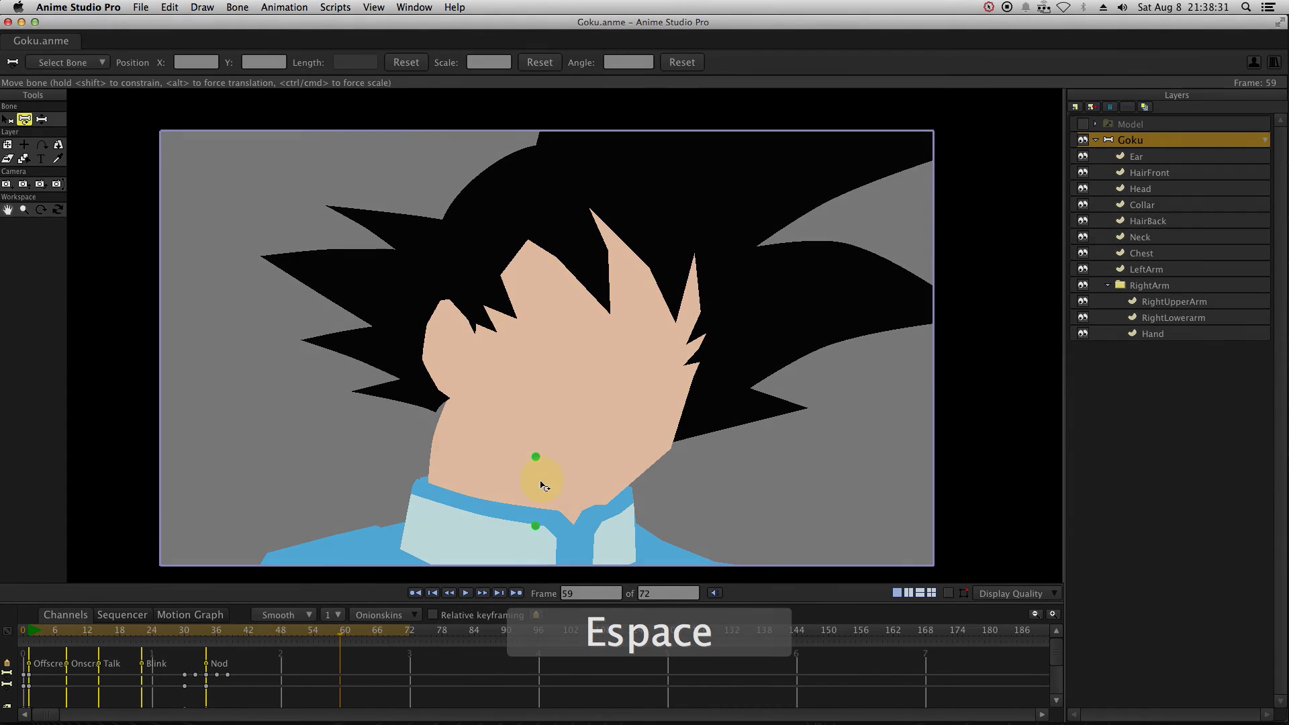
- Show the area outside the output frame and play back the animation to examine the whole figure
key("super+j")
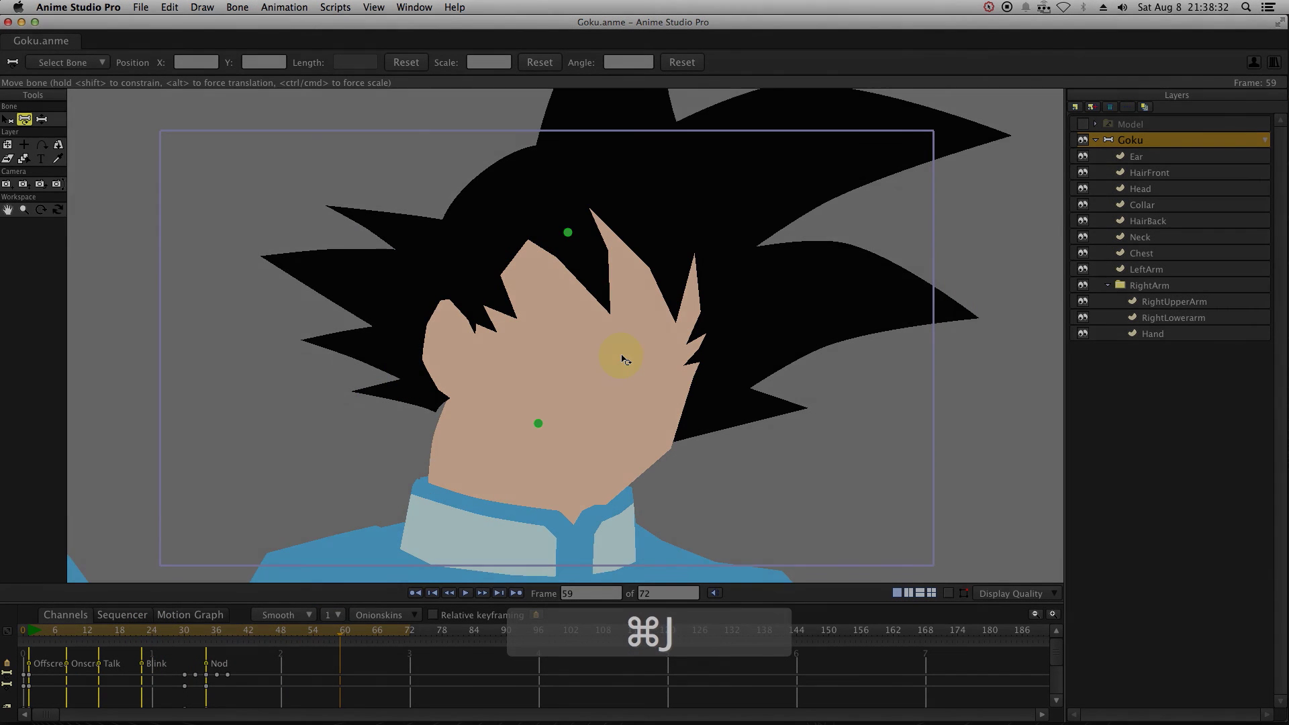
key("space")
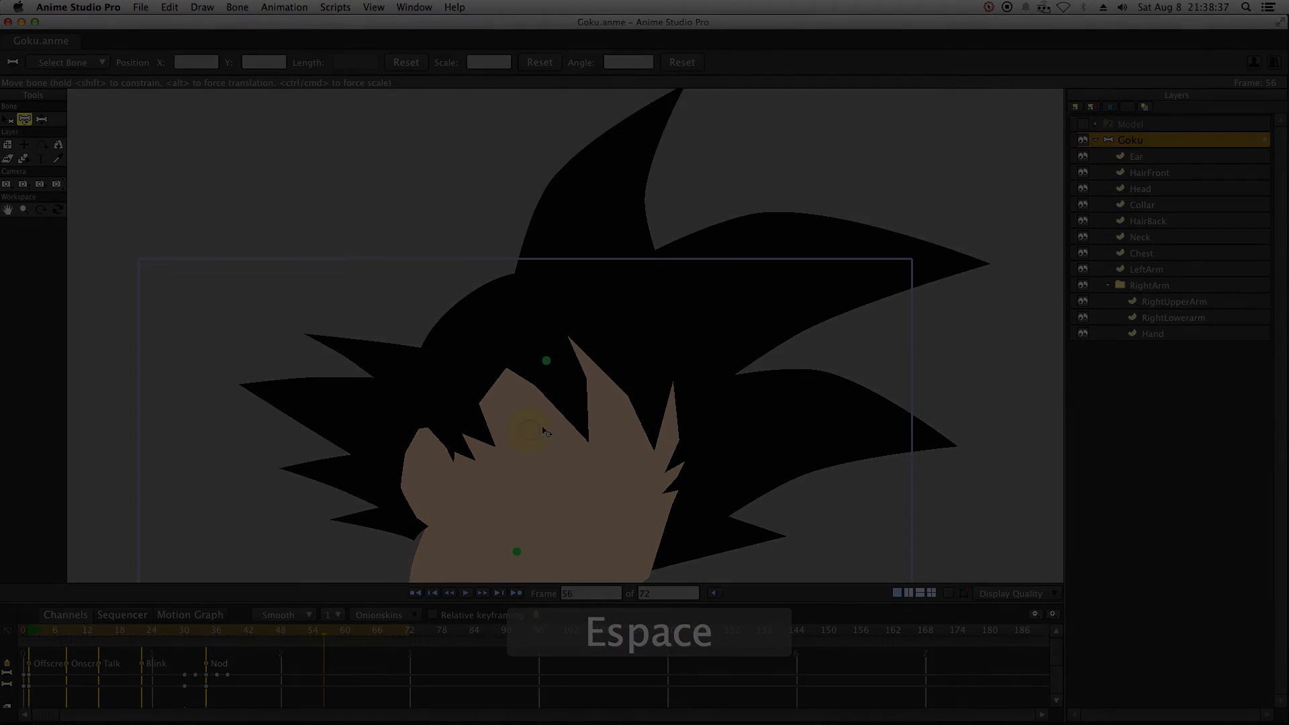
key("shift")
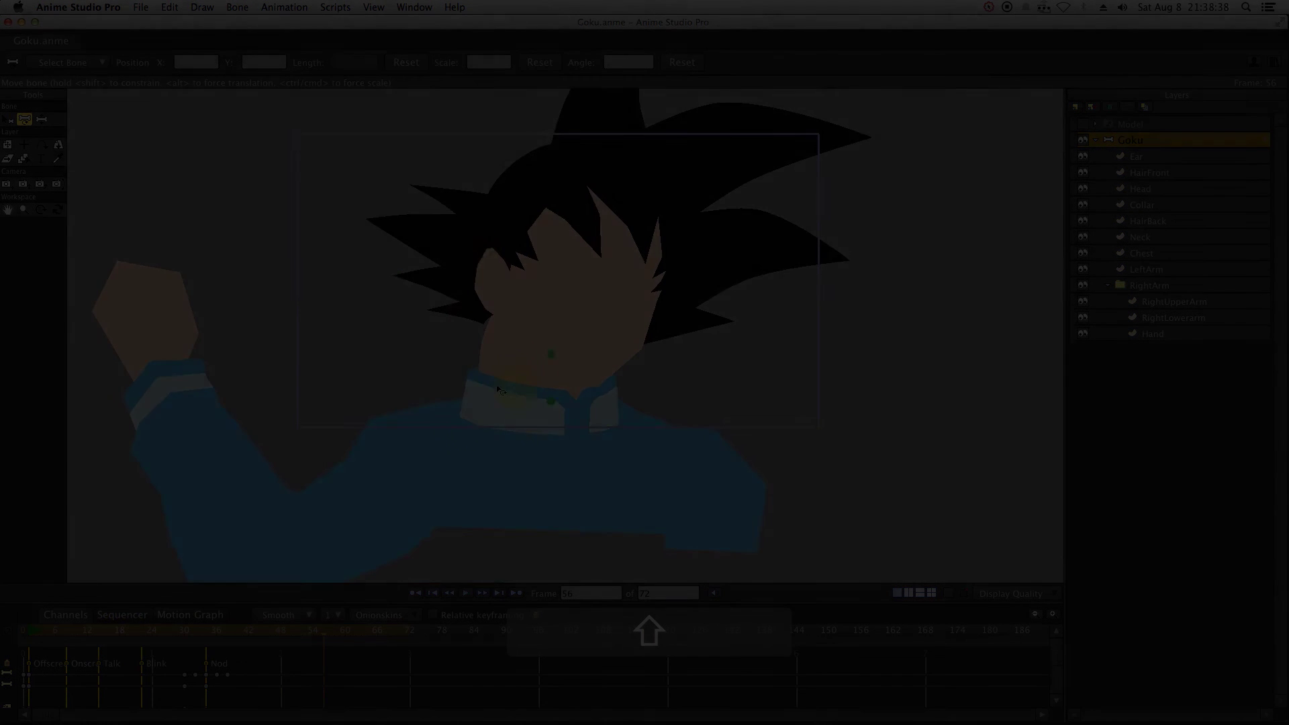